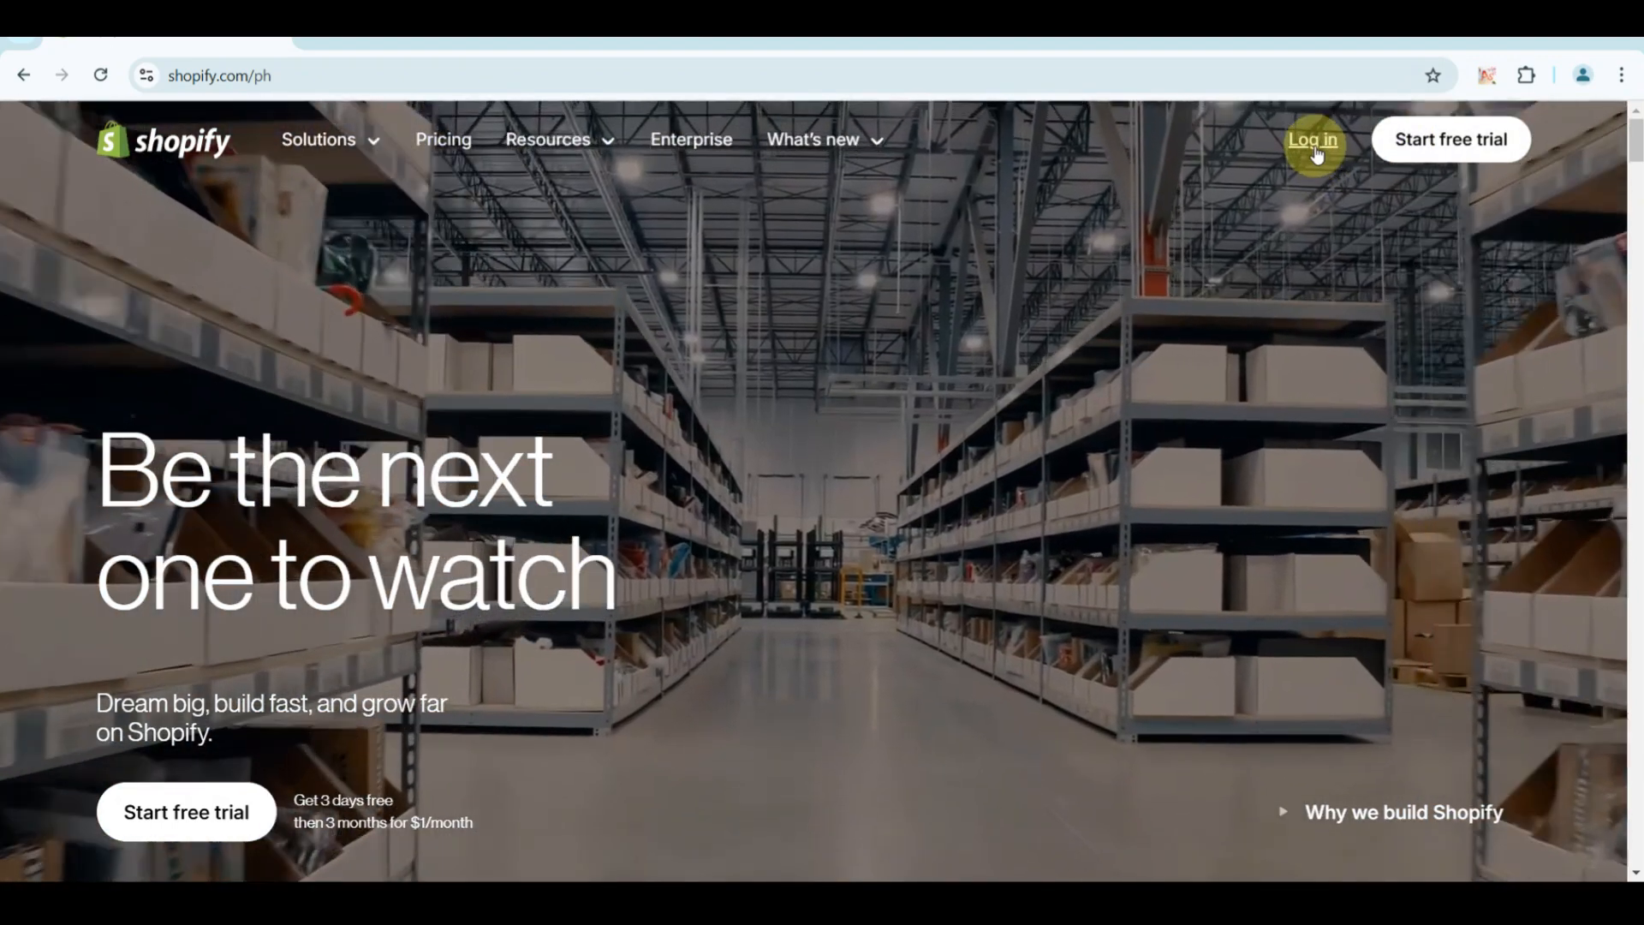
Log in to the Shopify store admin and open the online store's theme library.
click(1314, 141)
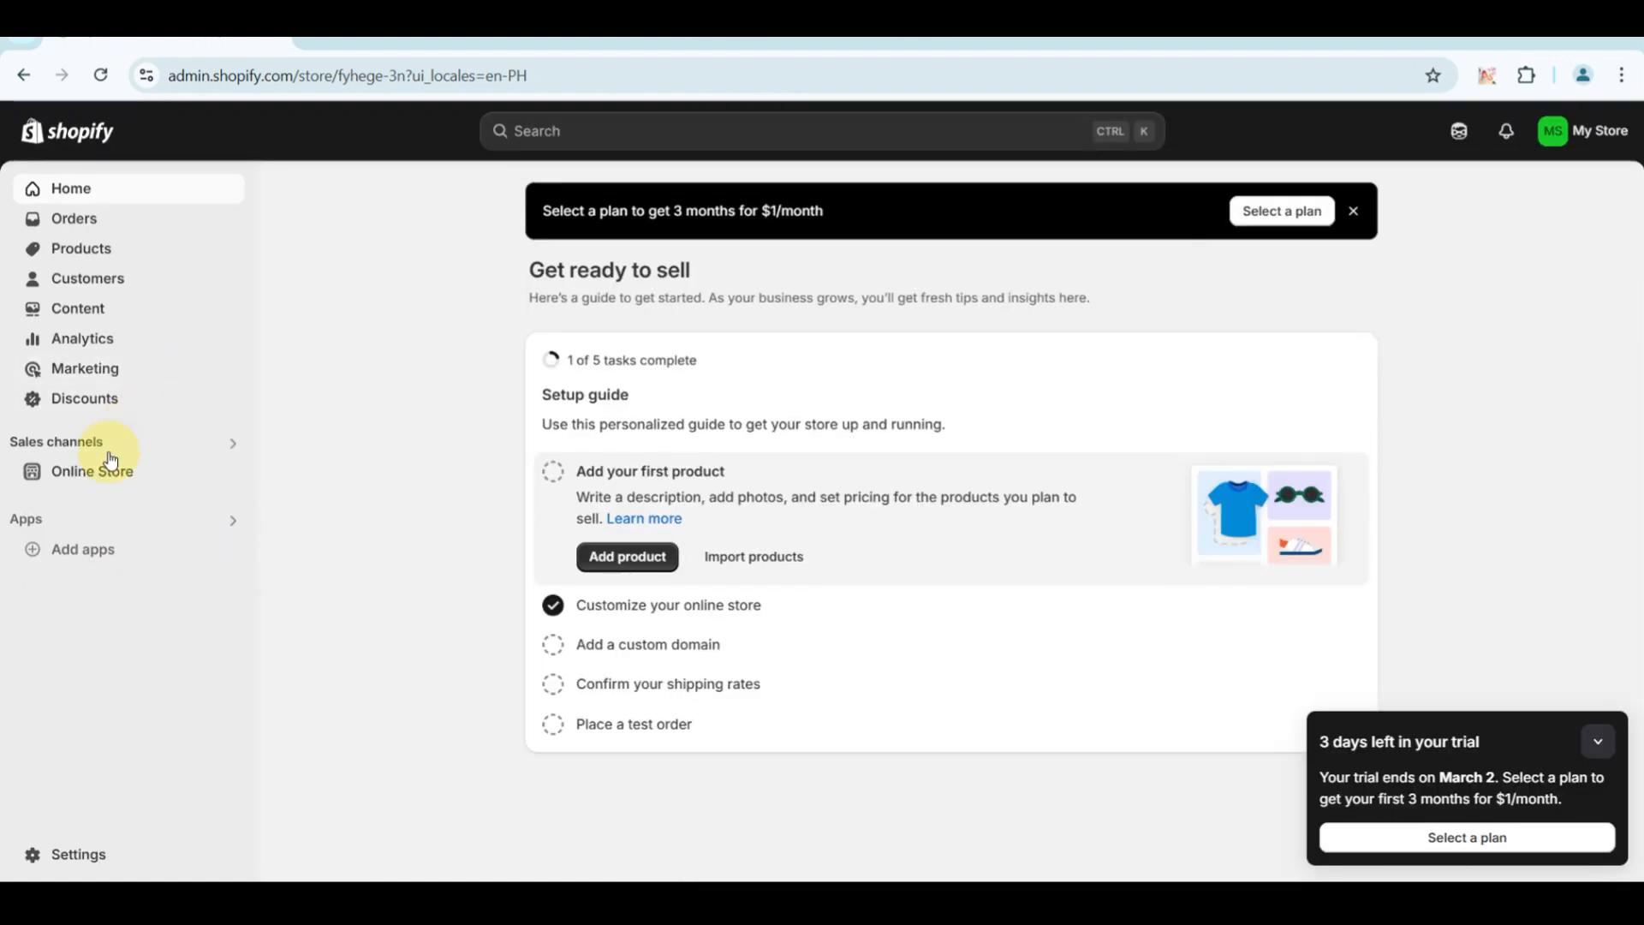
click(90, 473)
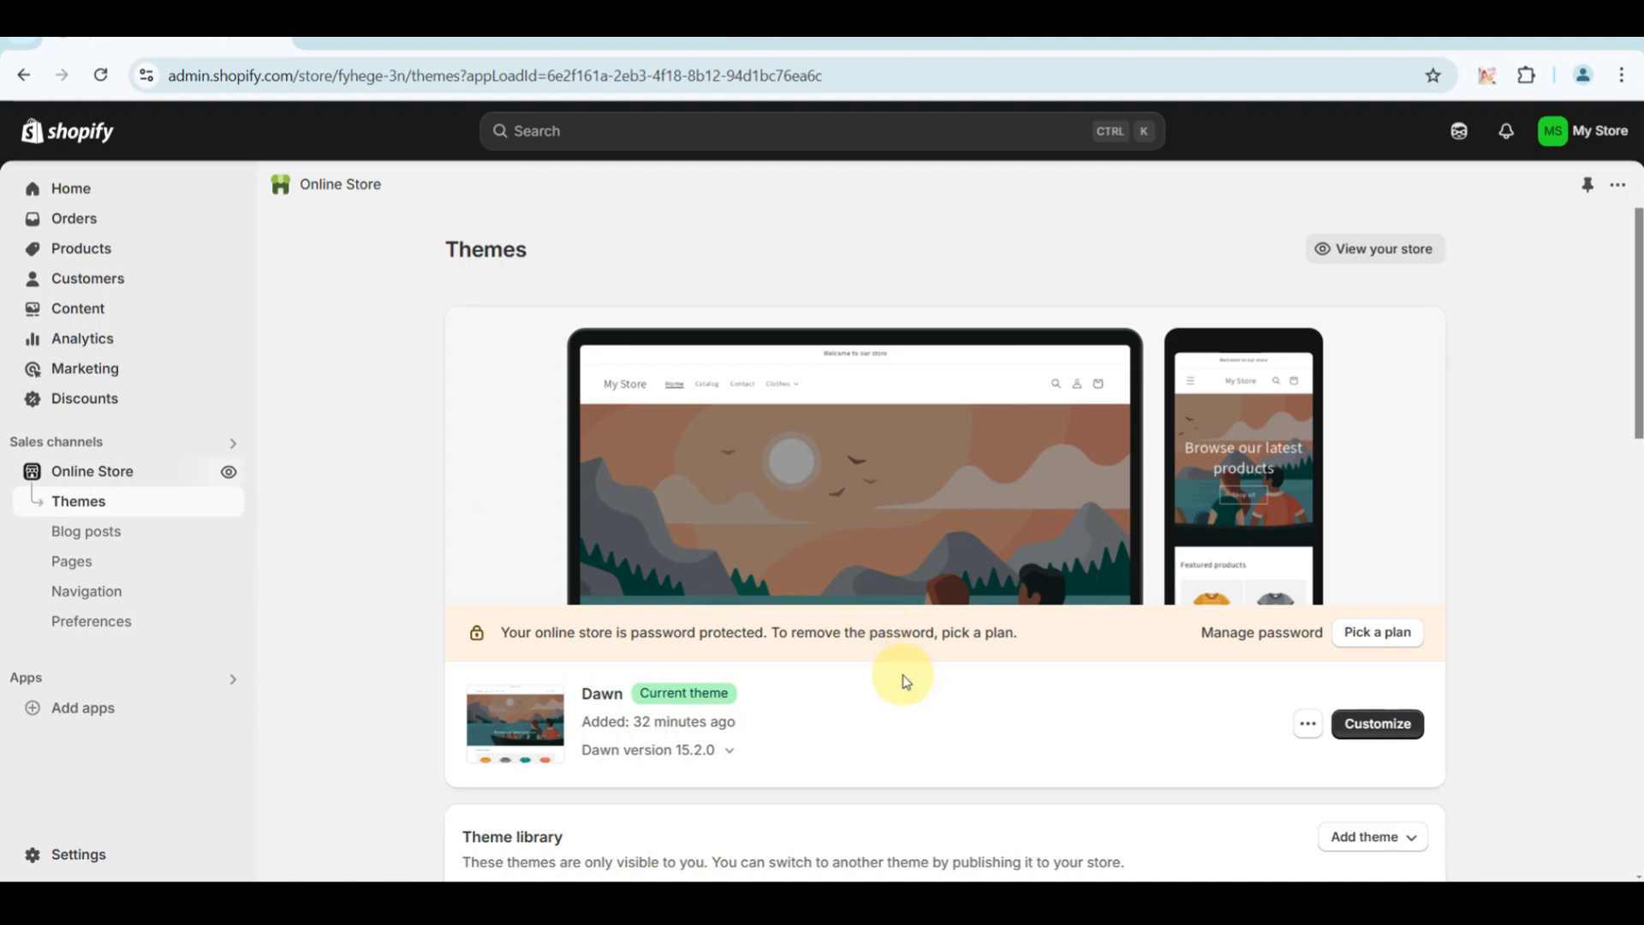
scroll(904, 676, down, 1)
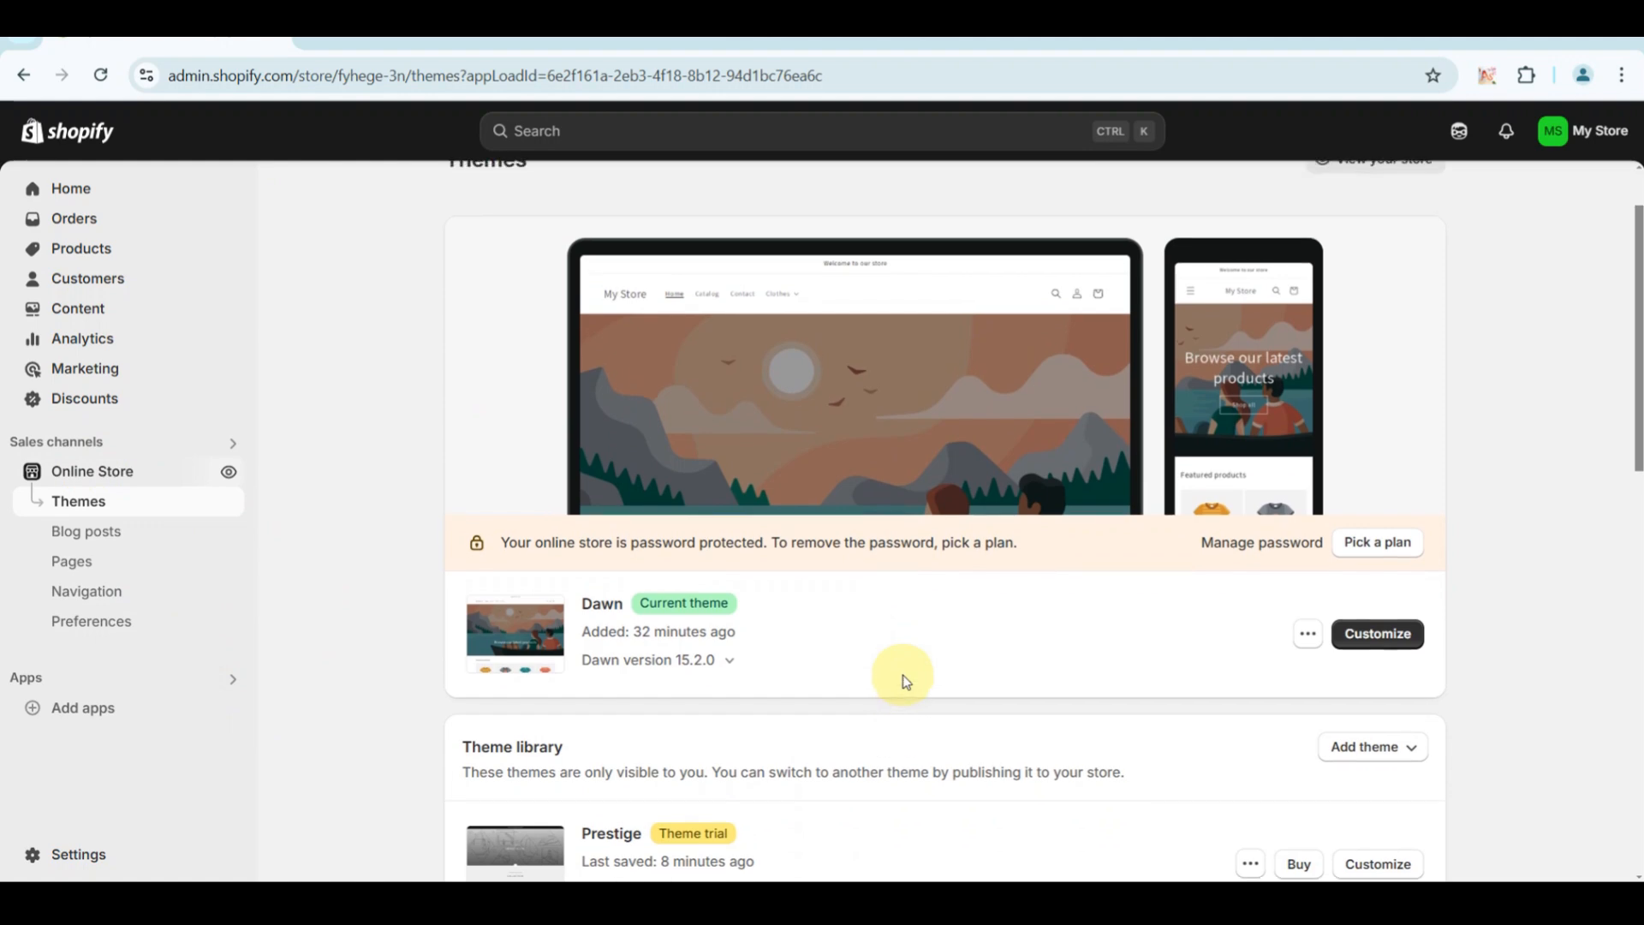
scroll(902, 677, down, 3)
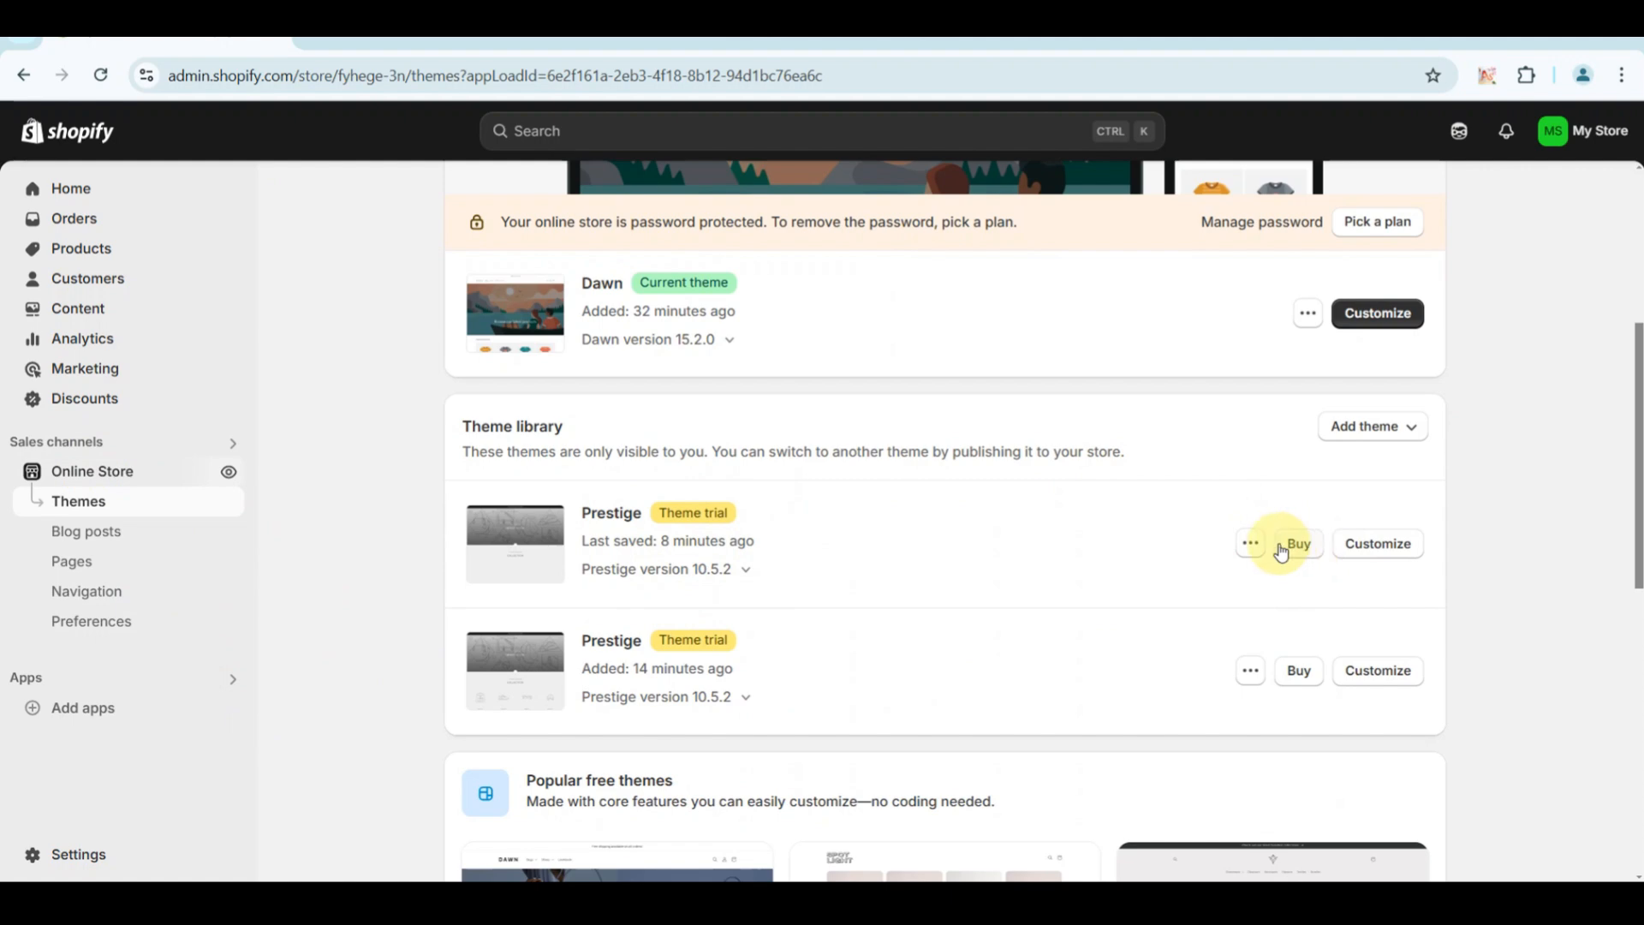
Check which actions are available for the most recently saved Prestige trial theme in the theme library.
click(1250, 545)
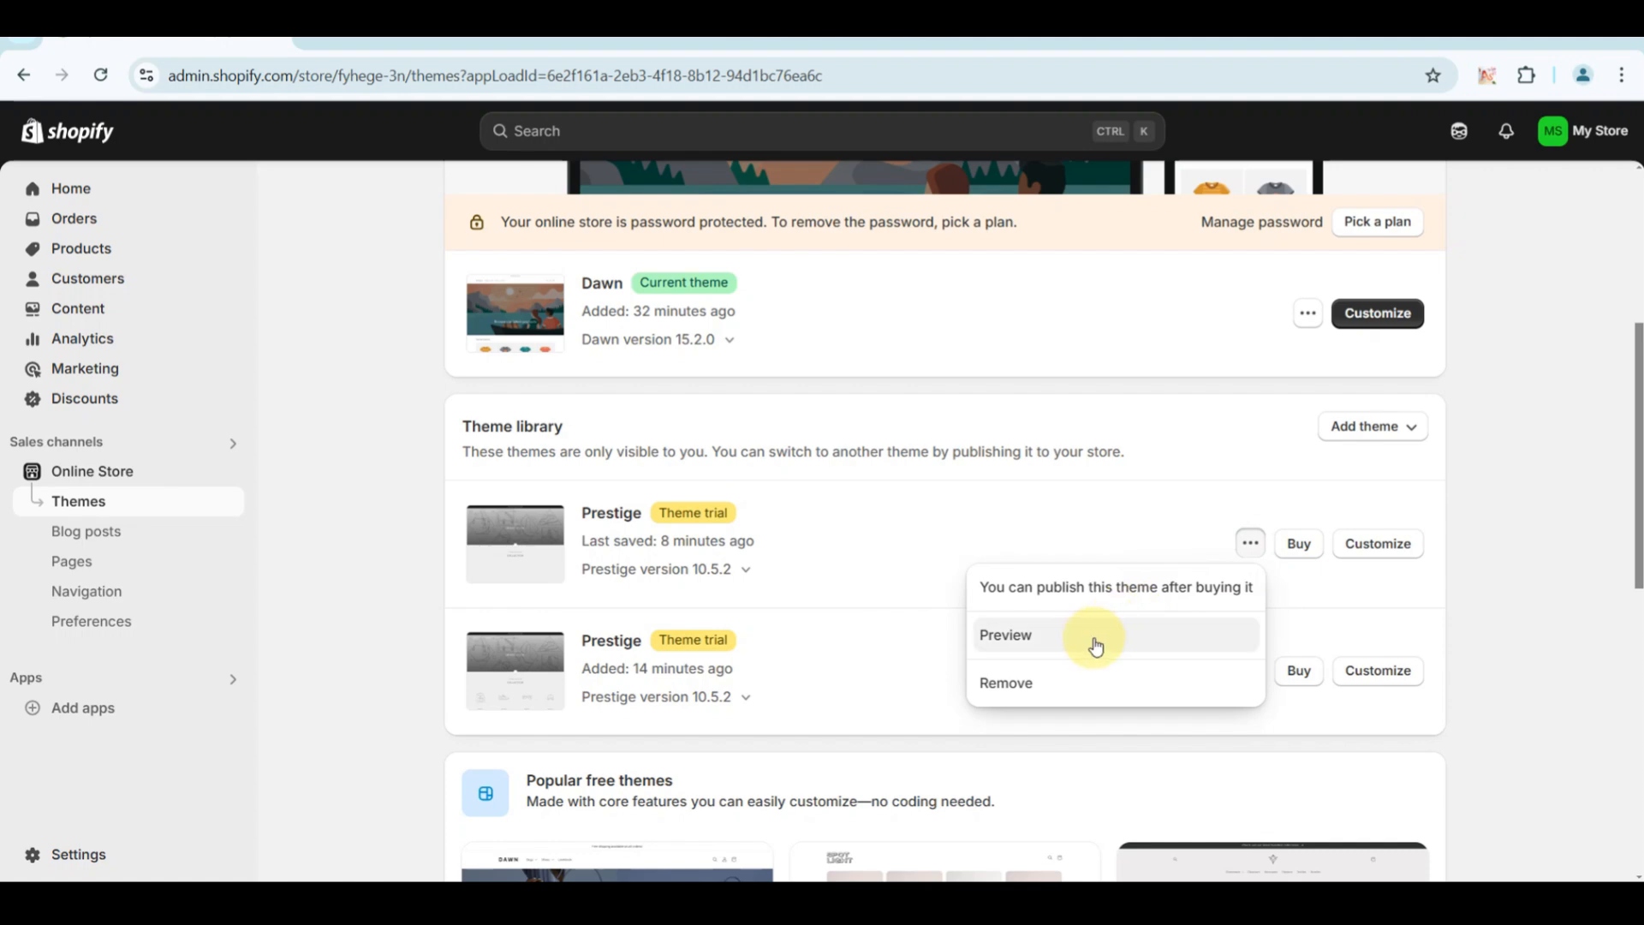
click(385, 576)
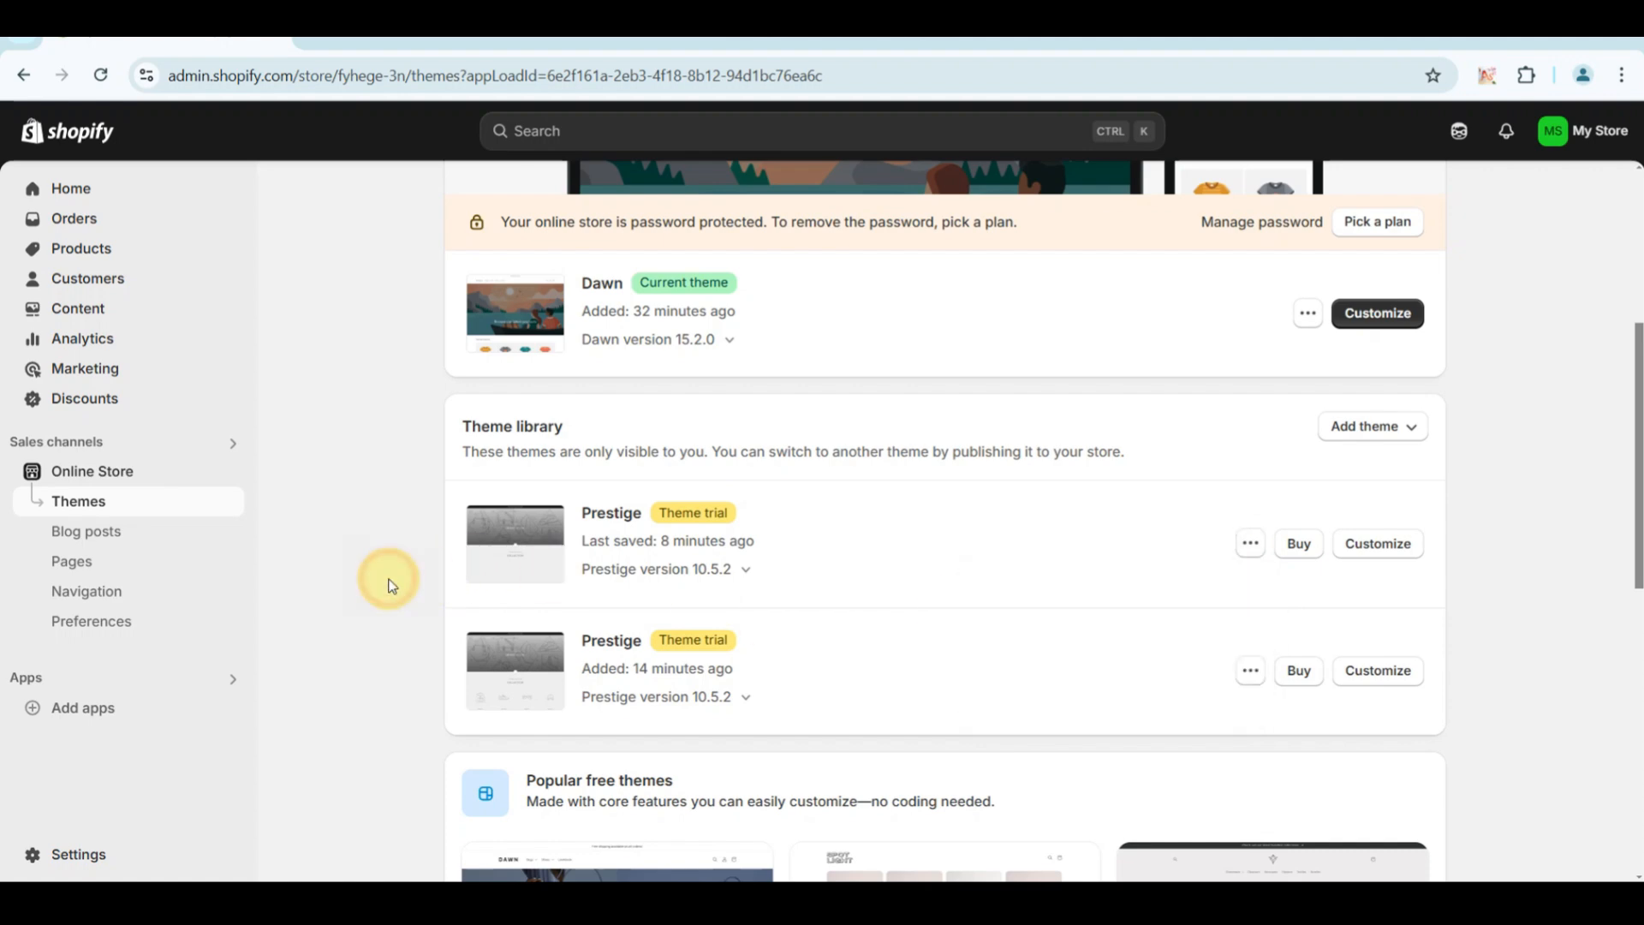
scroll(482, 576, up, 5)
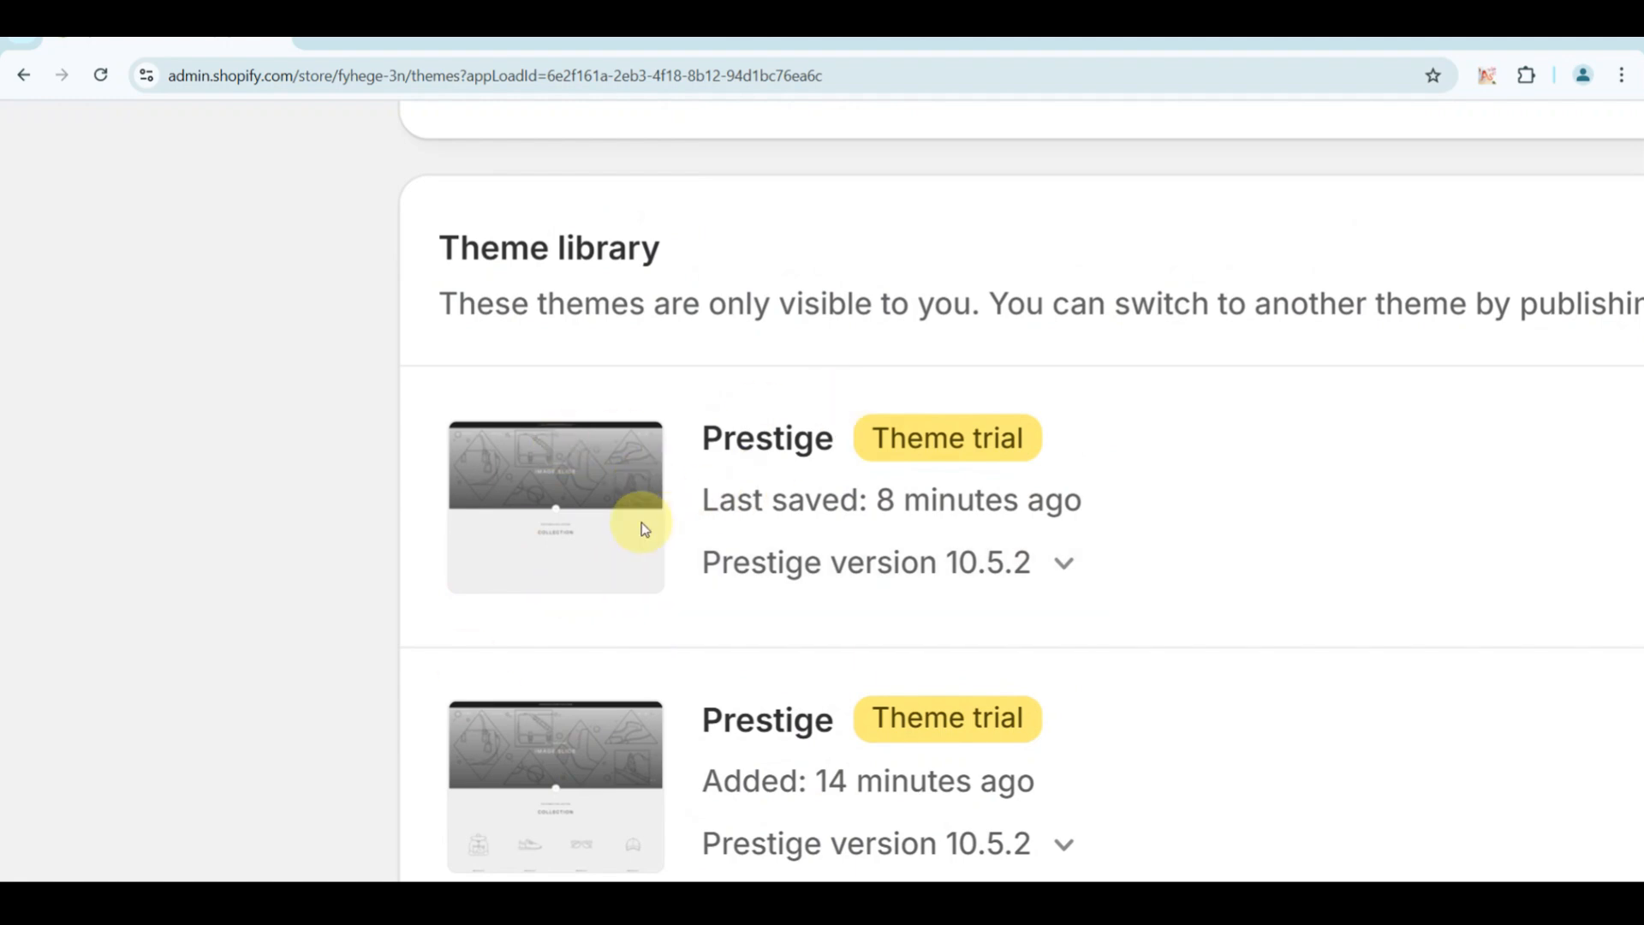
scroll(227, 481, down, 5)
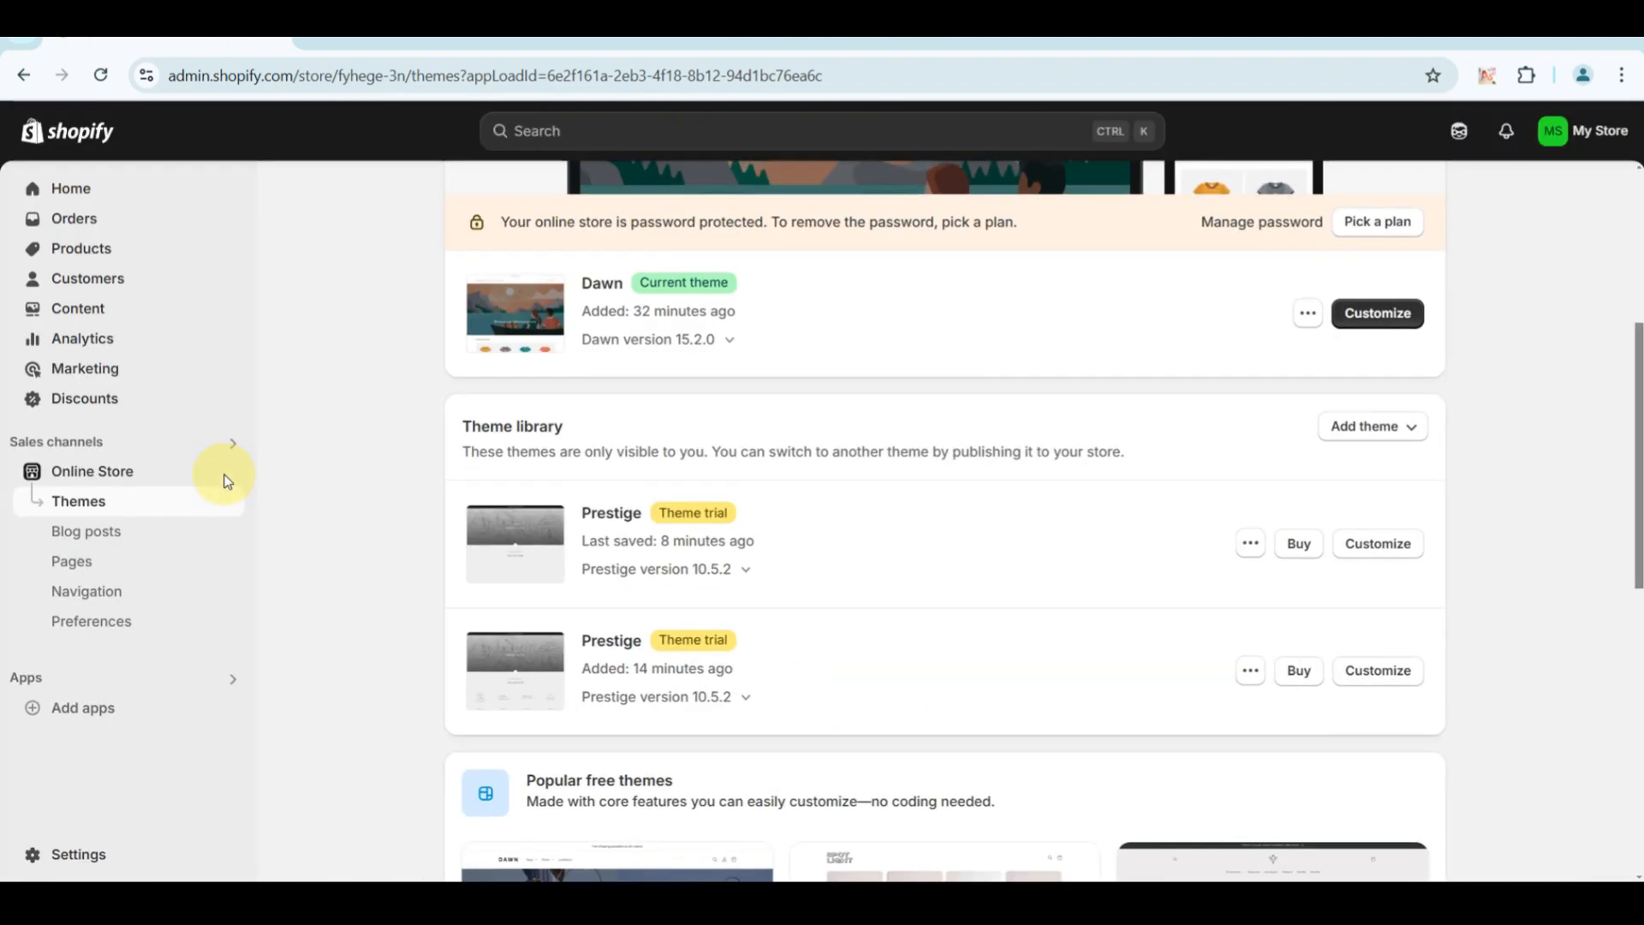
click(413, 451)
Add a new page to the online store and title it "Products".
click(84, 252)
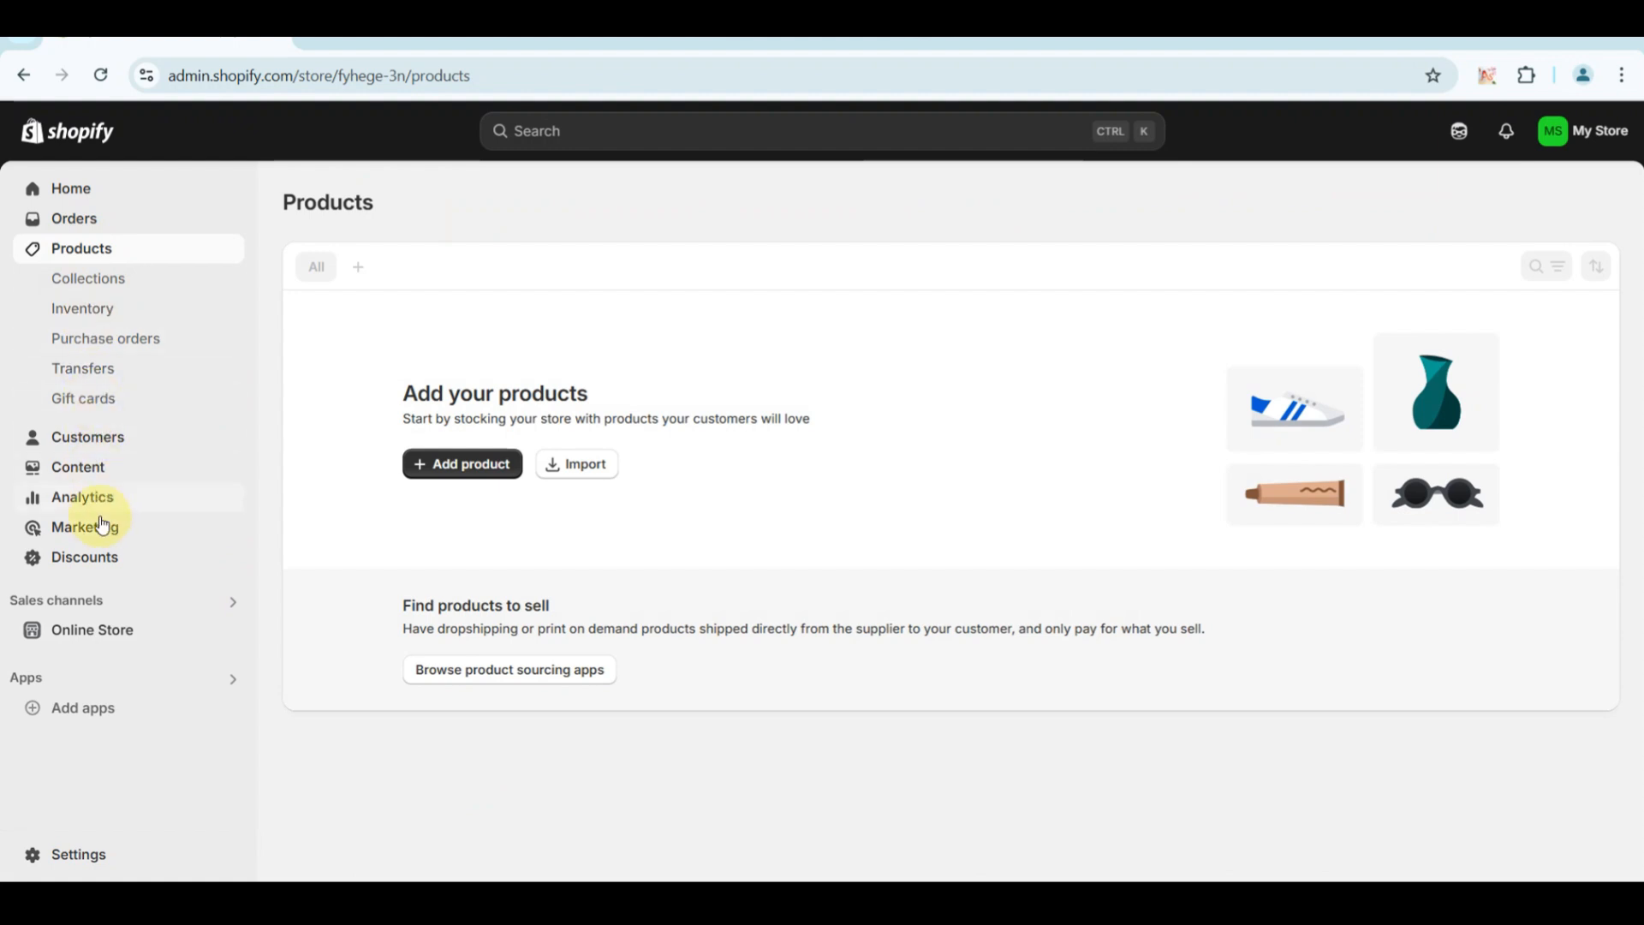
click(79, 633)
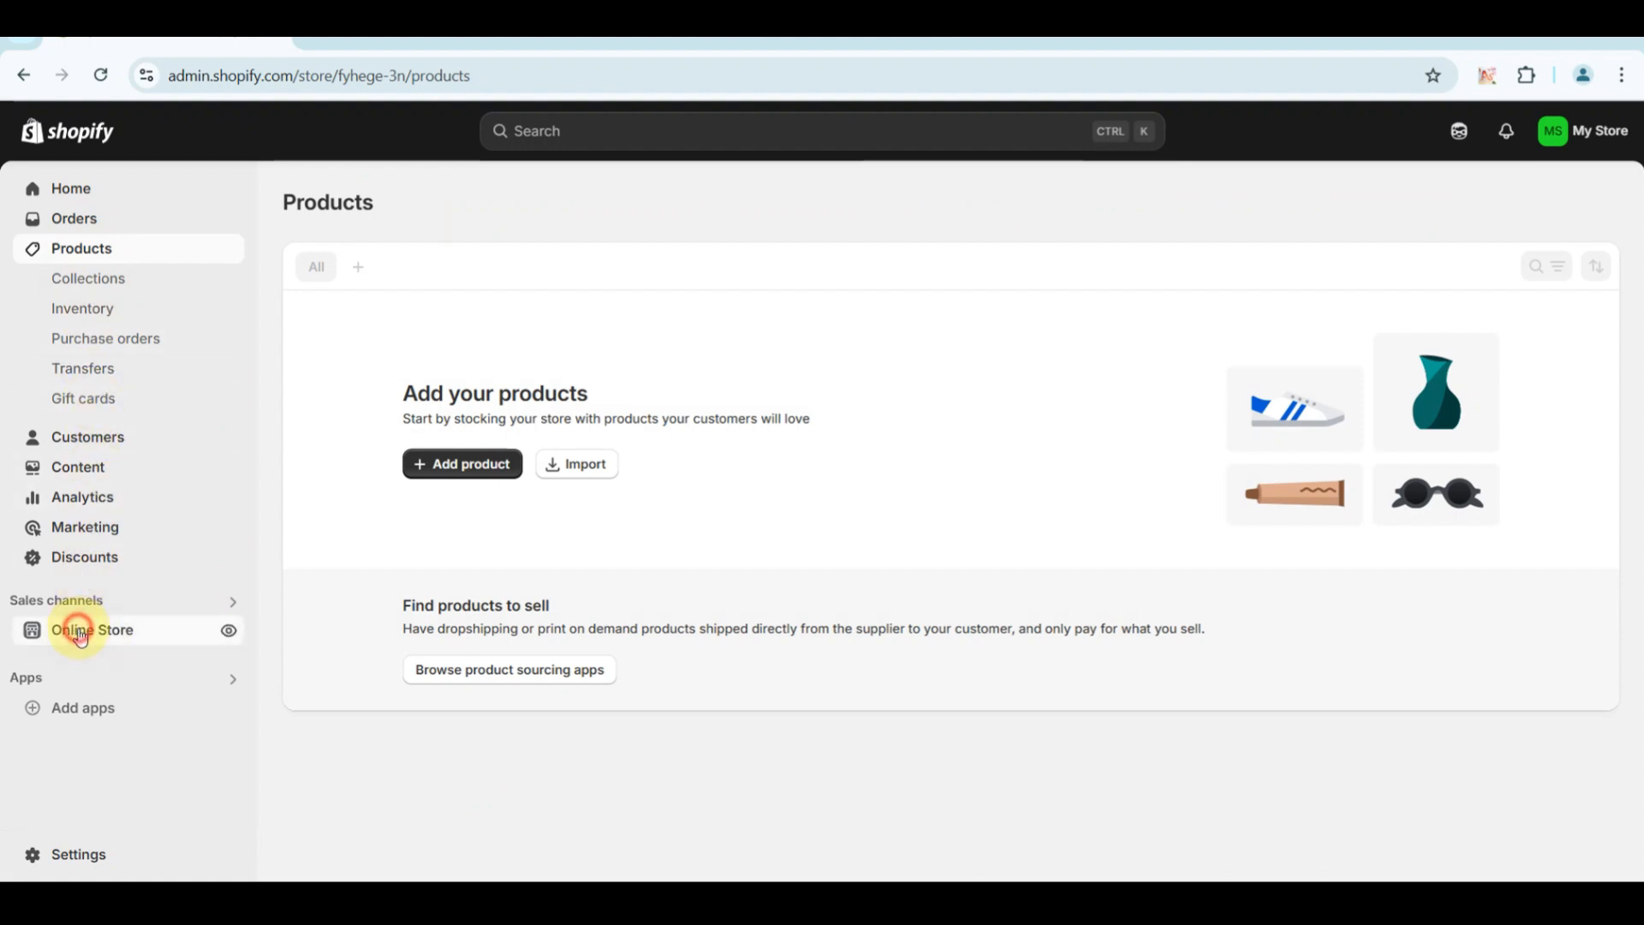
click(71, 559)
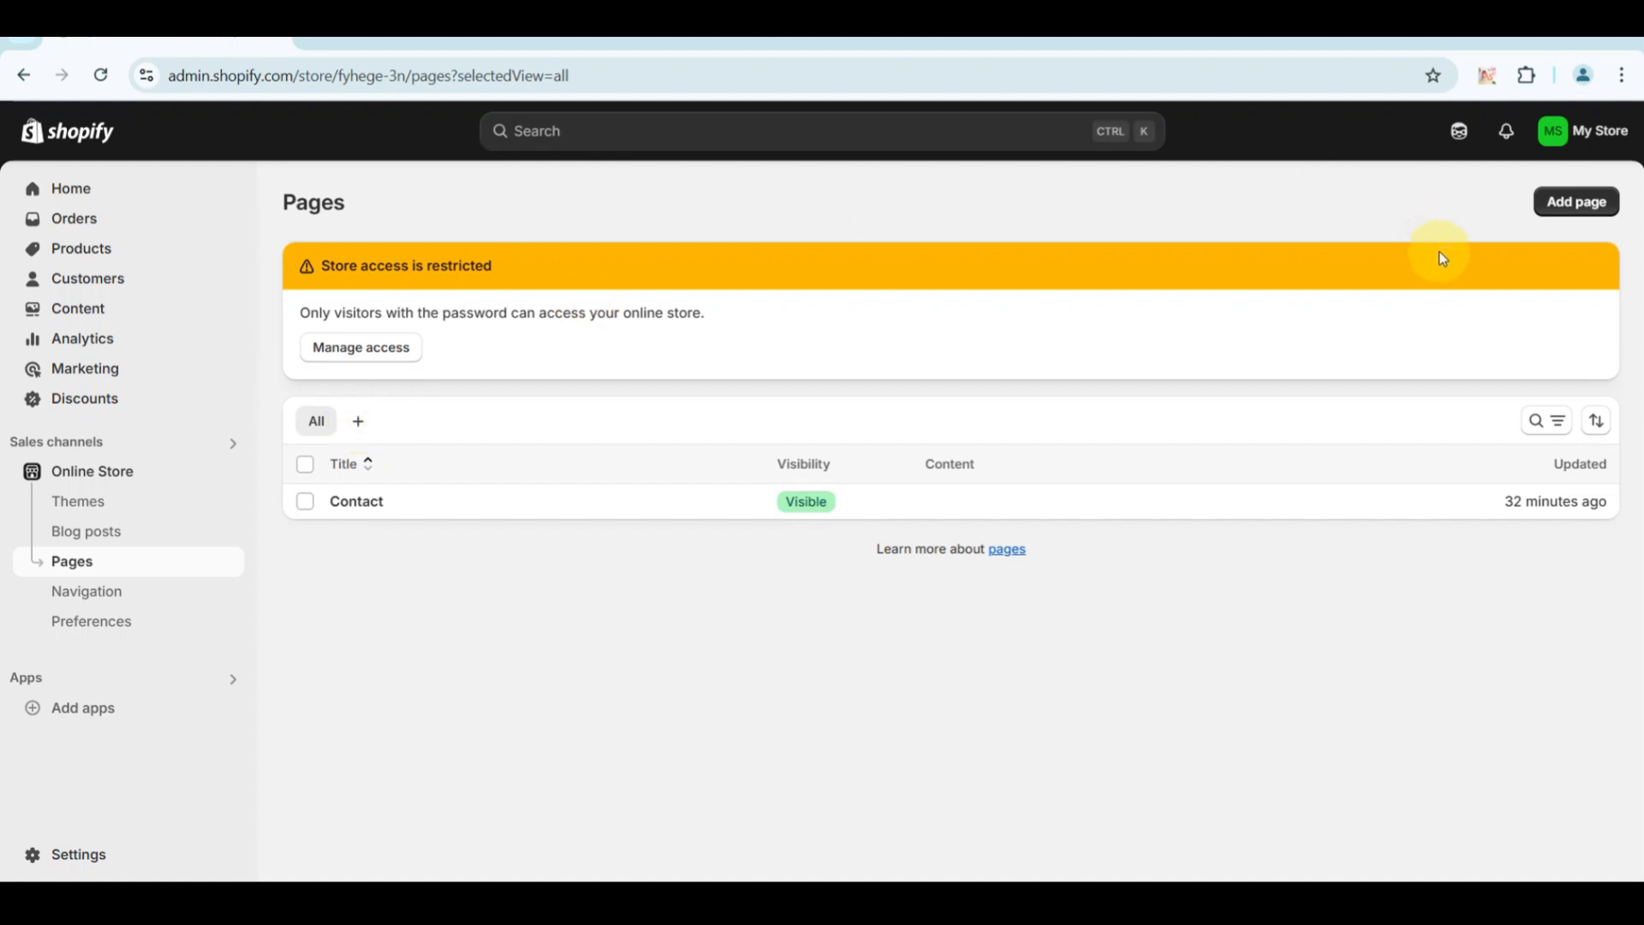
click(1558, 204)
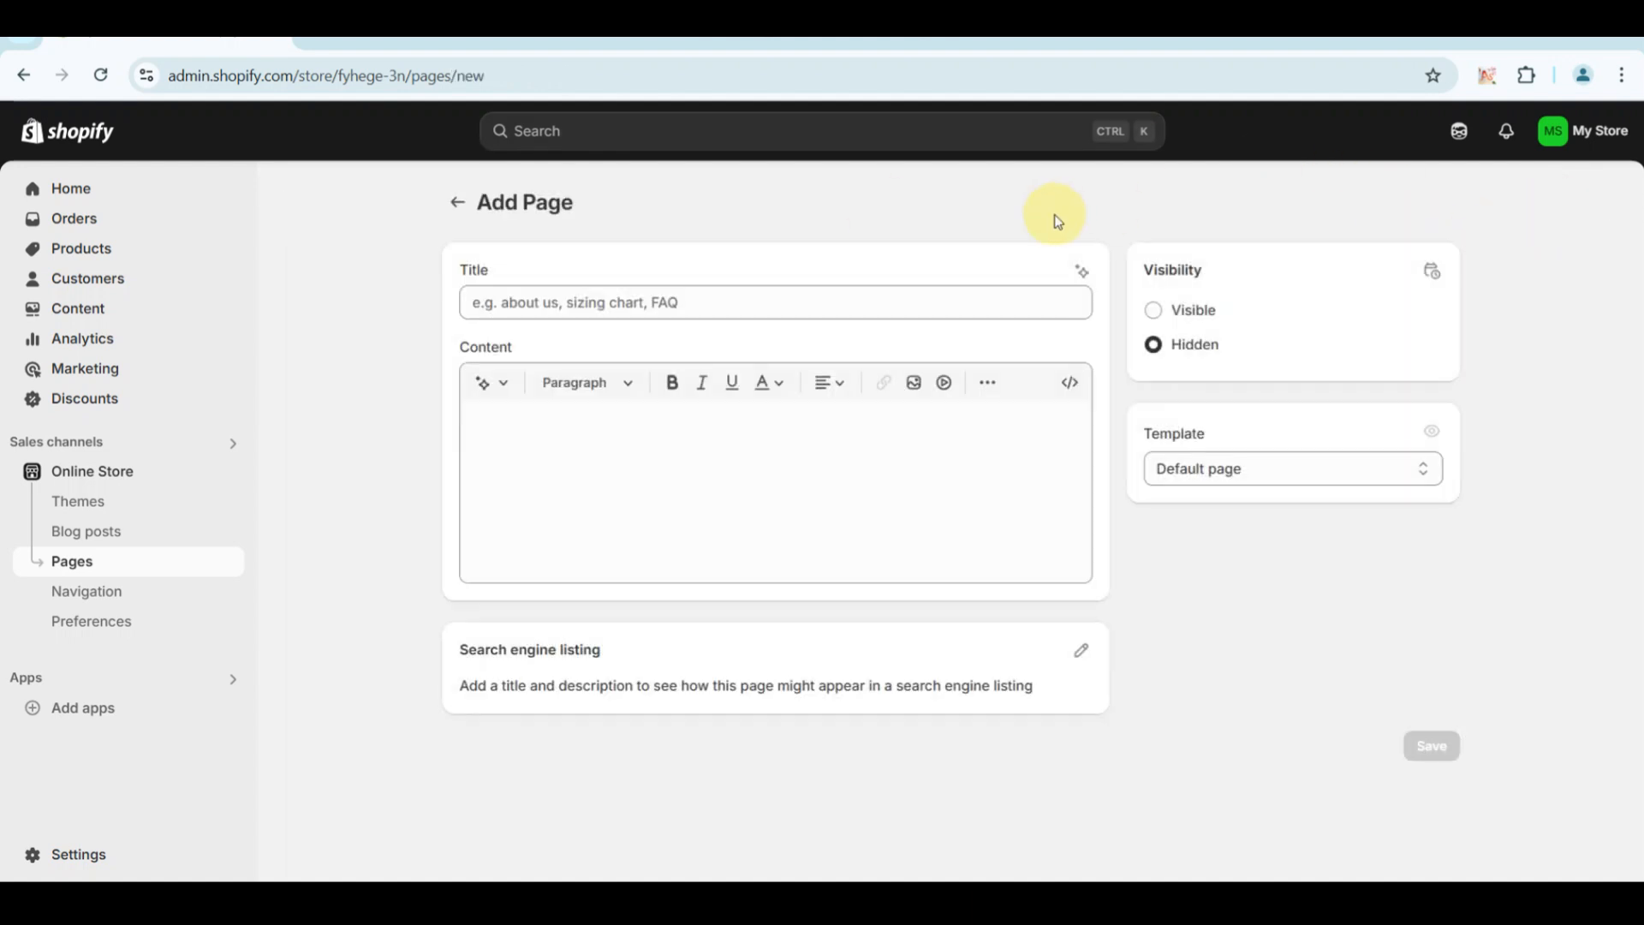
click(657, 306)
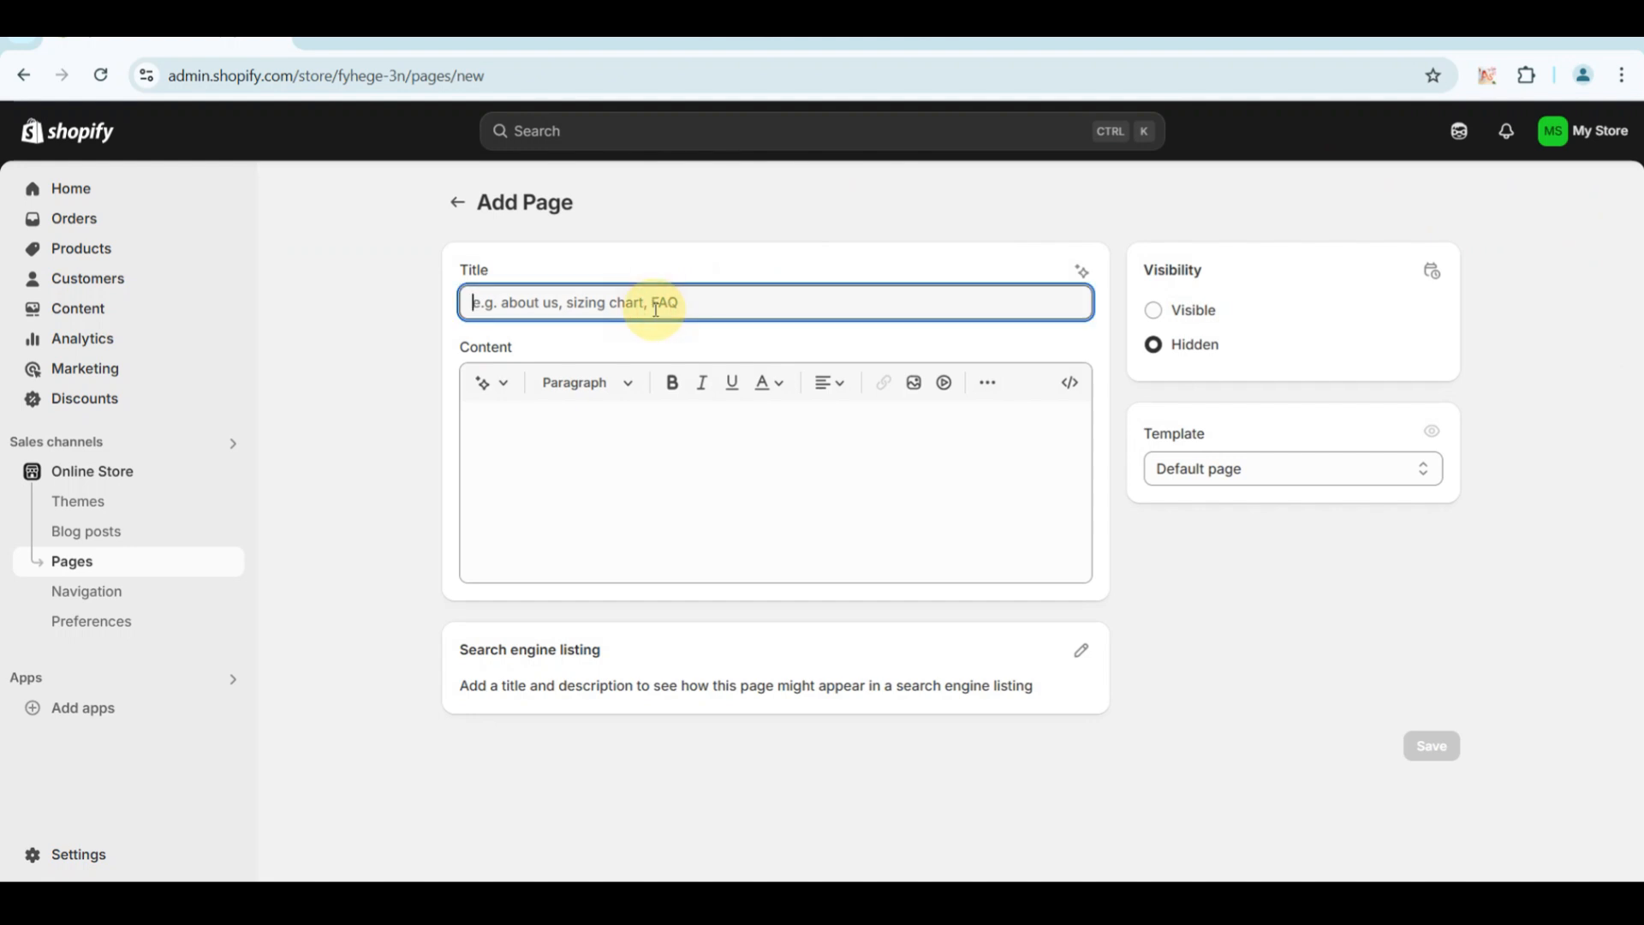
text(Pr)
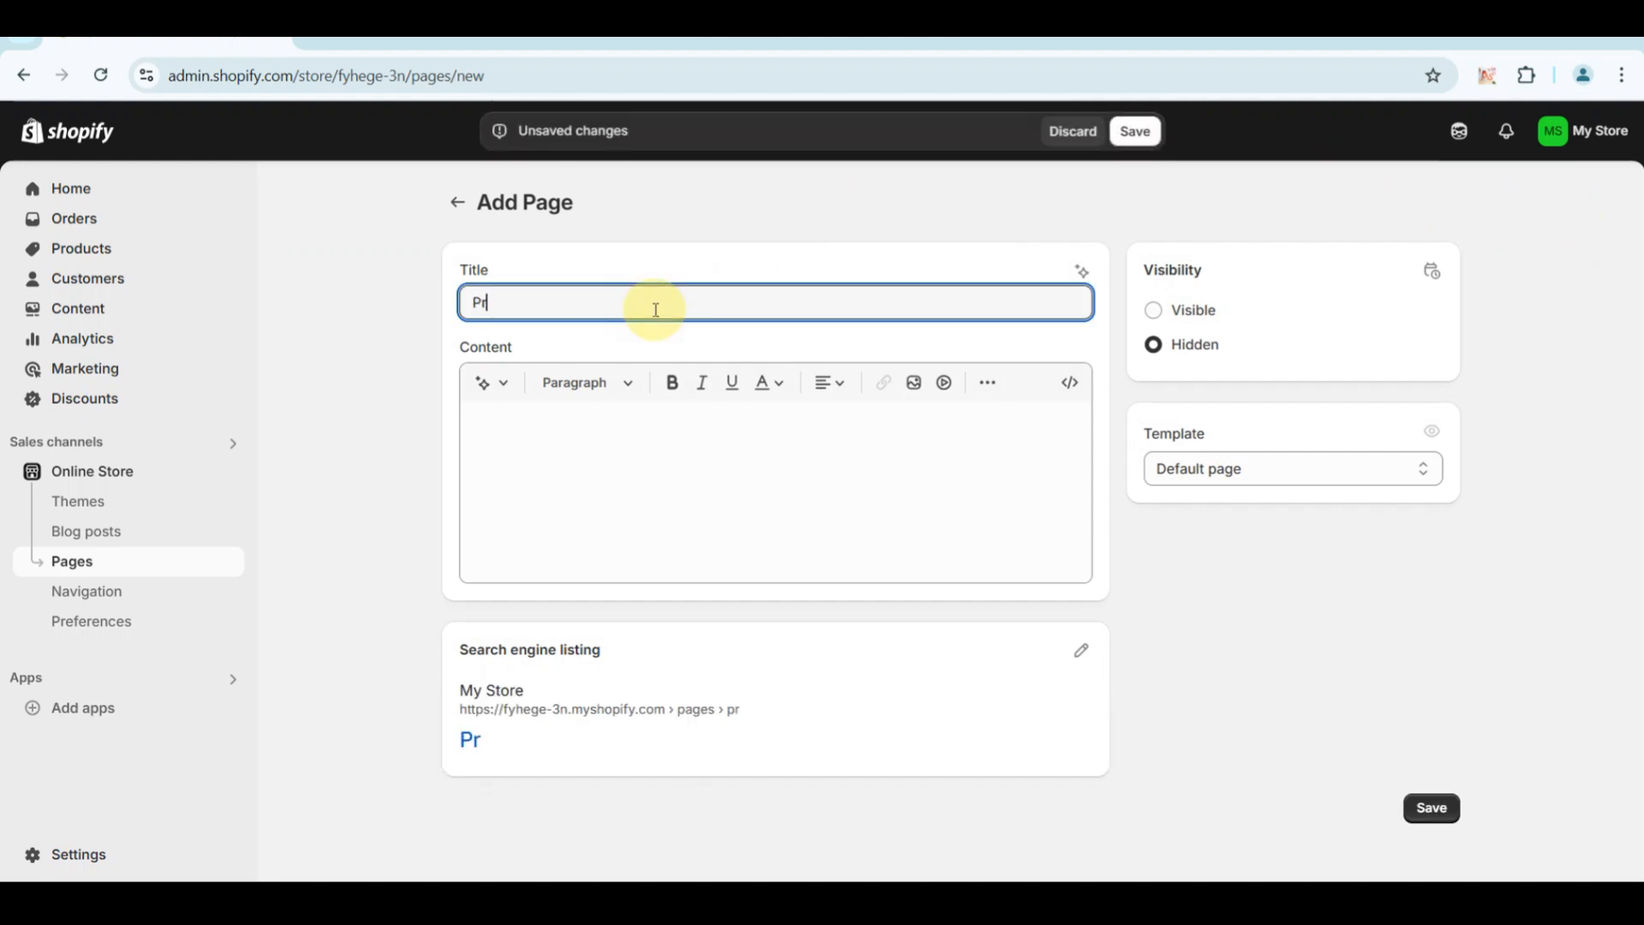
text(oducts)
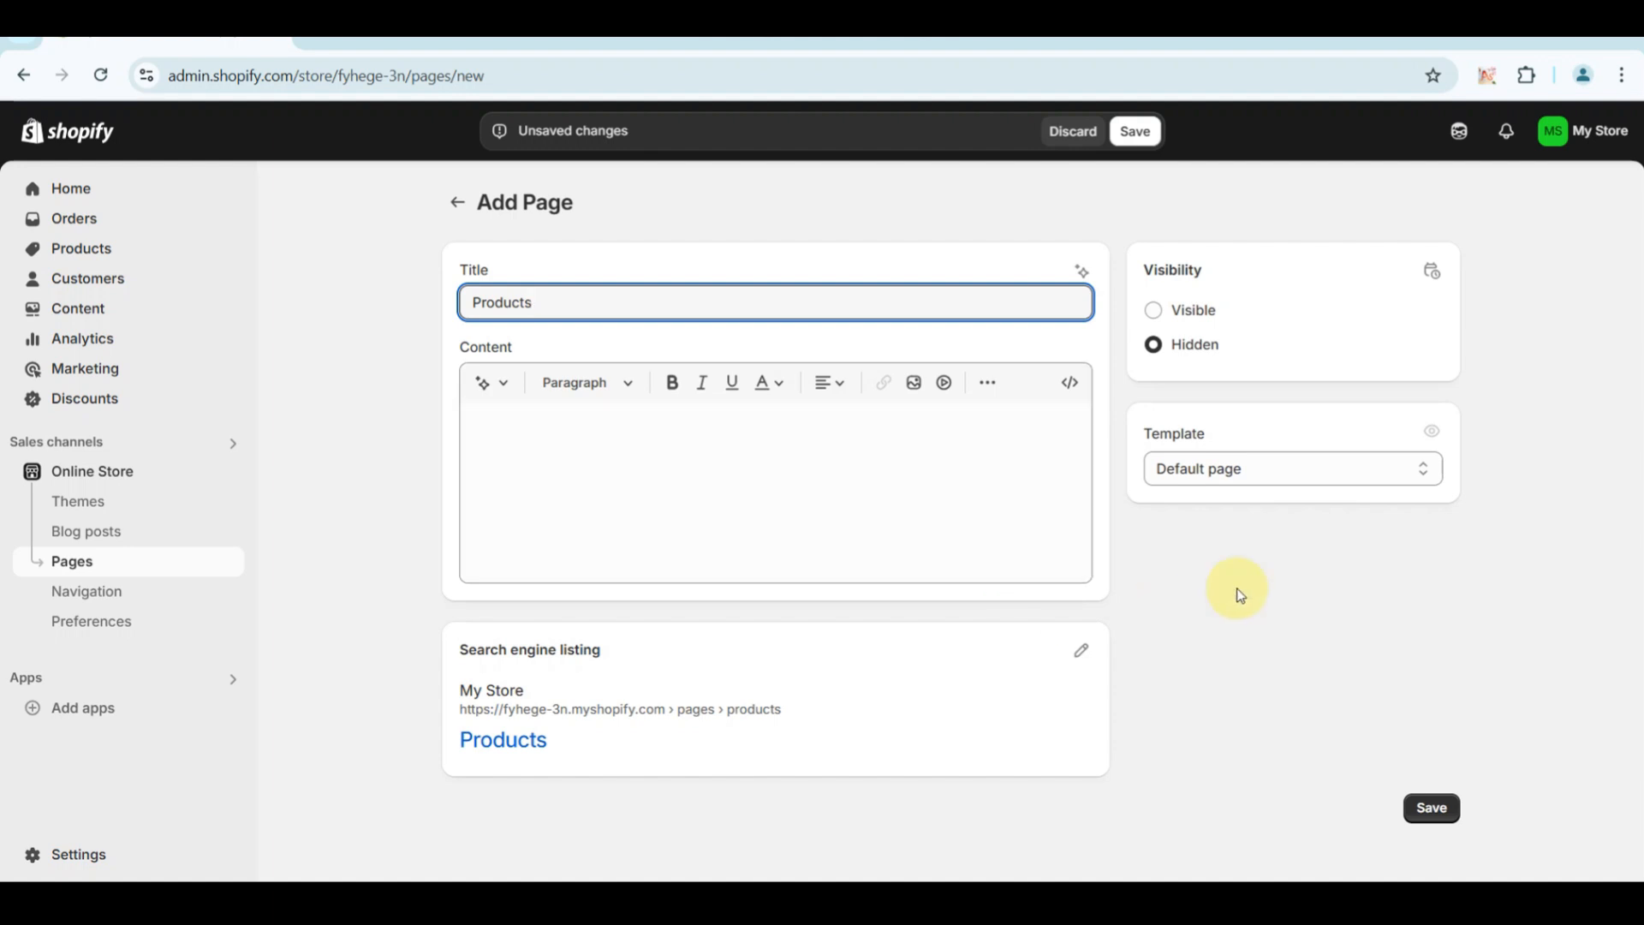
Set the Products page's visibility to Visible, keep the Default page template and save the page.
click(1156, 317)
click(1209, 512)
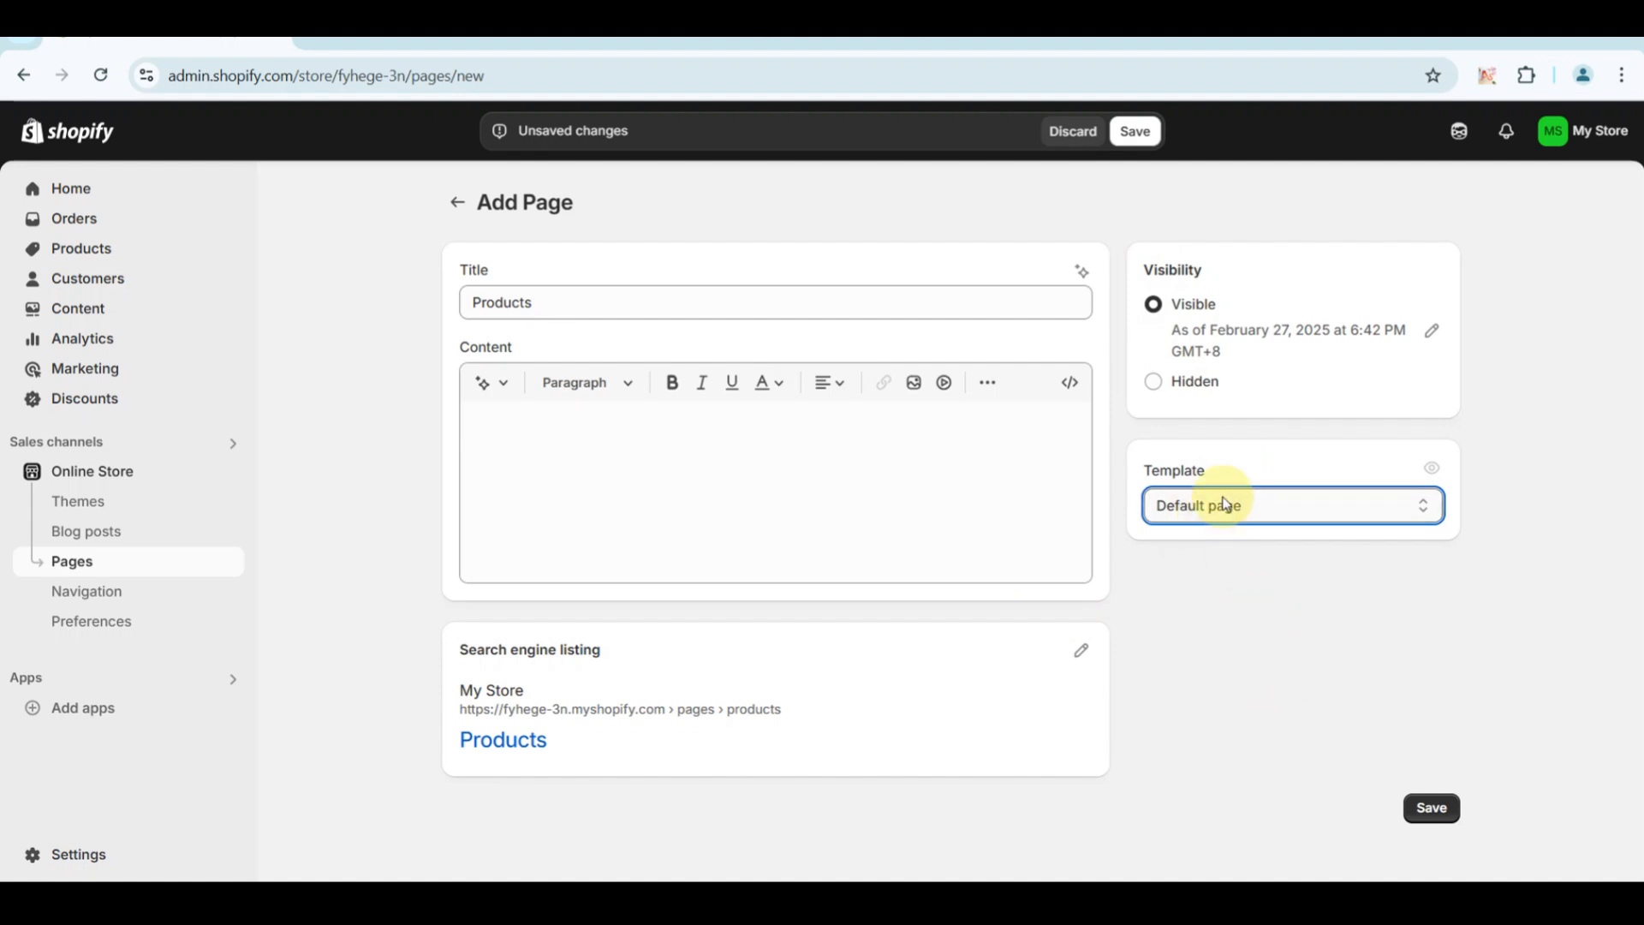
click(1217, 537)
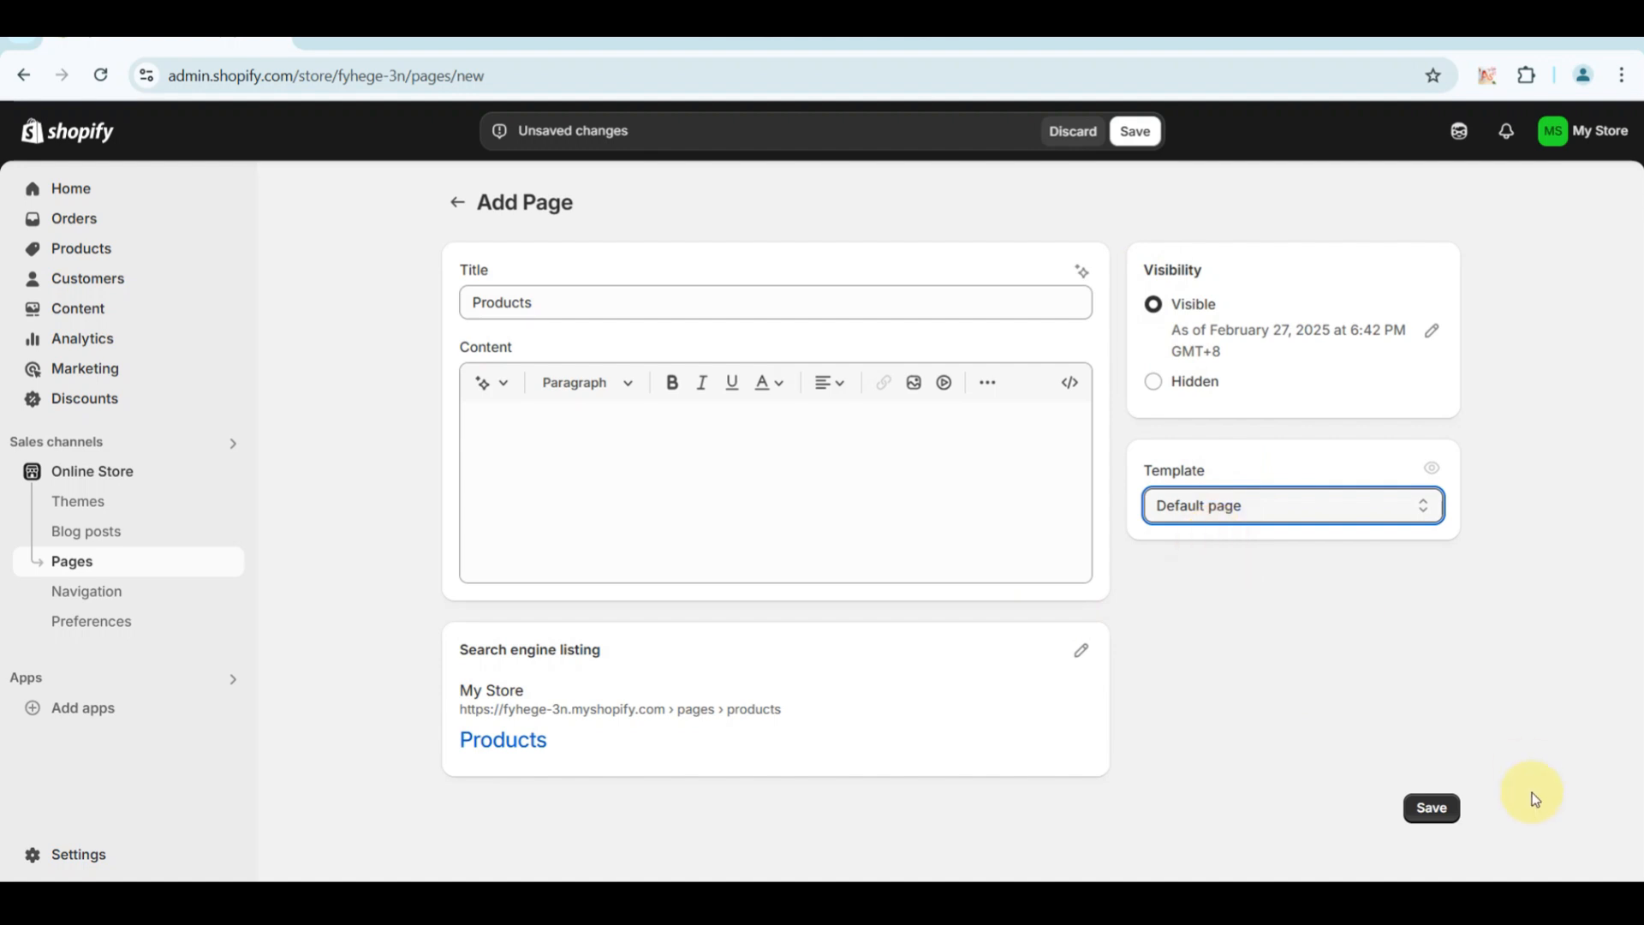
click(1425, 809)
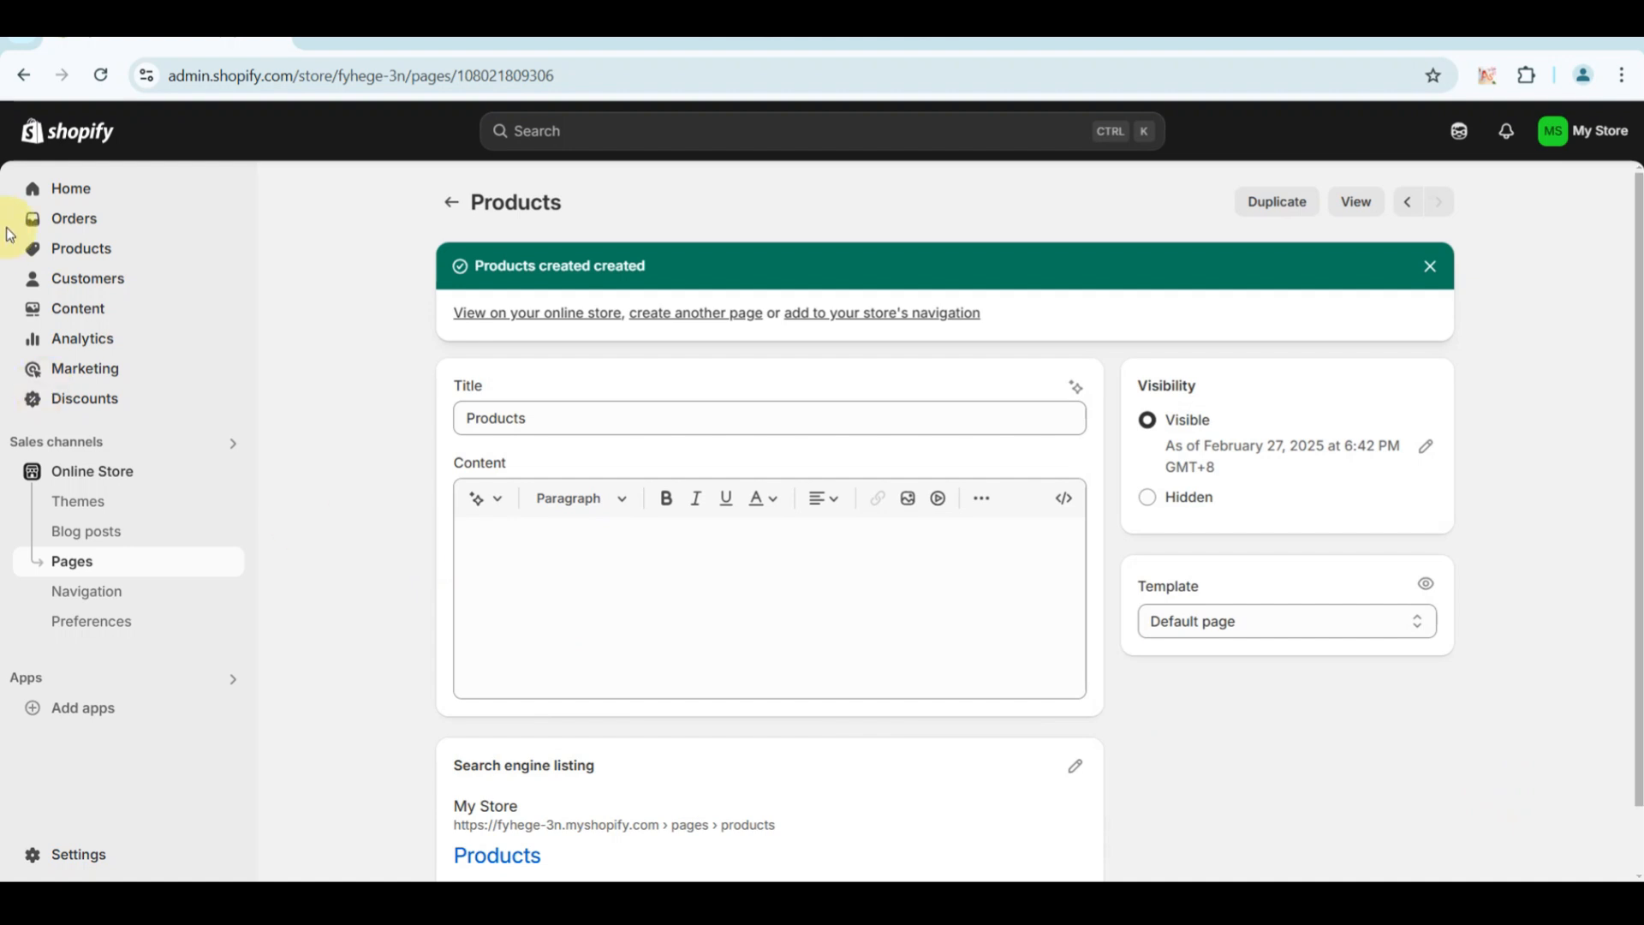
Add a new product titled "Nike Sportswear Tech Fleece Oversized Crew".
click(70, 254)
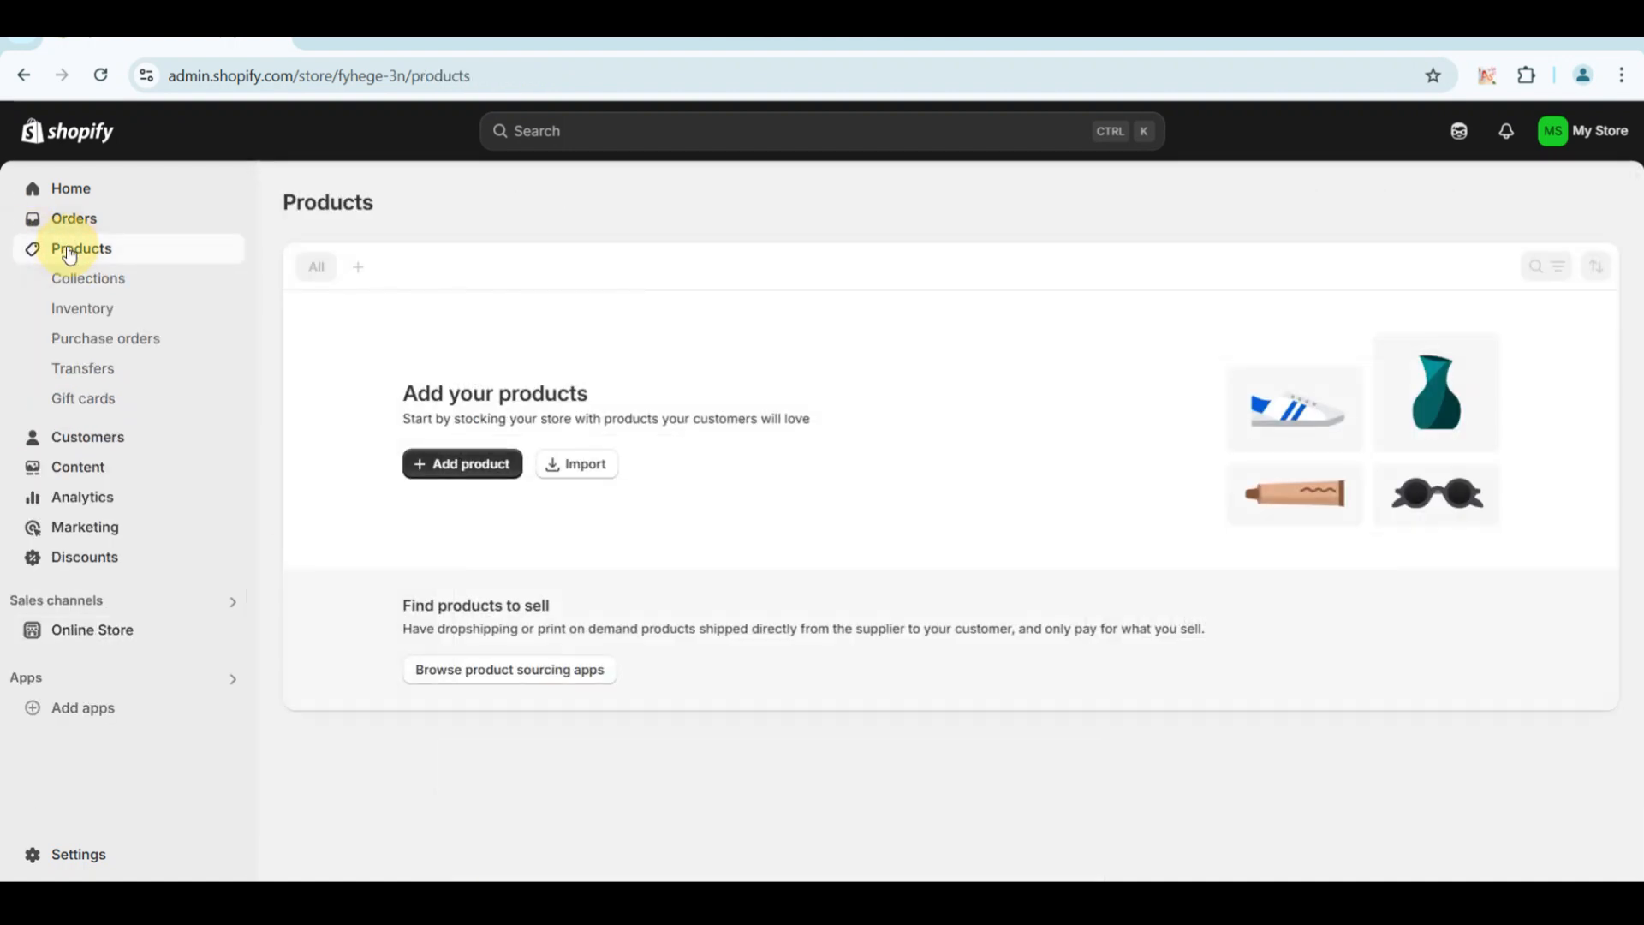
click(428, 480)
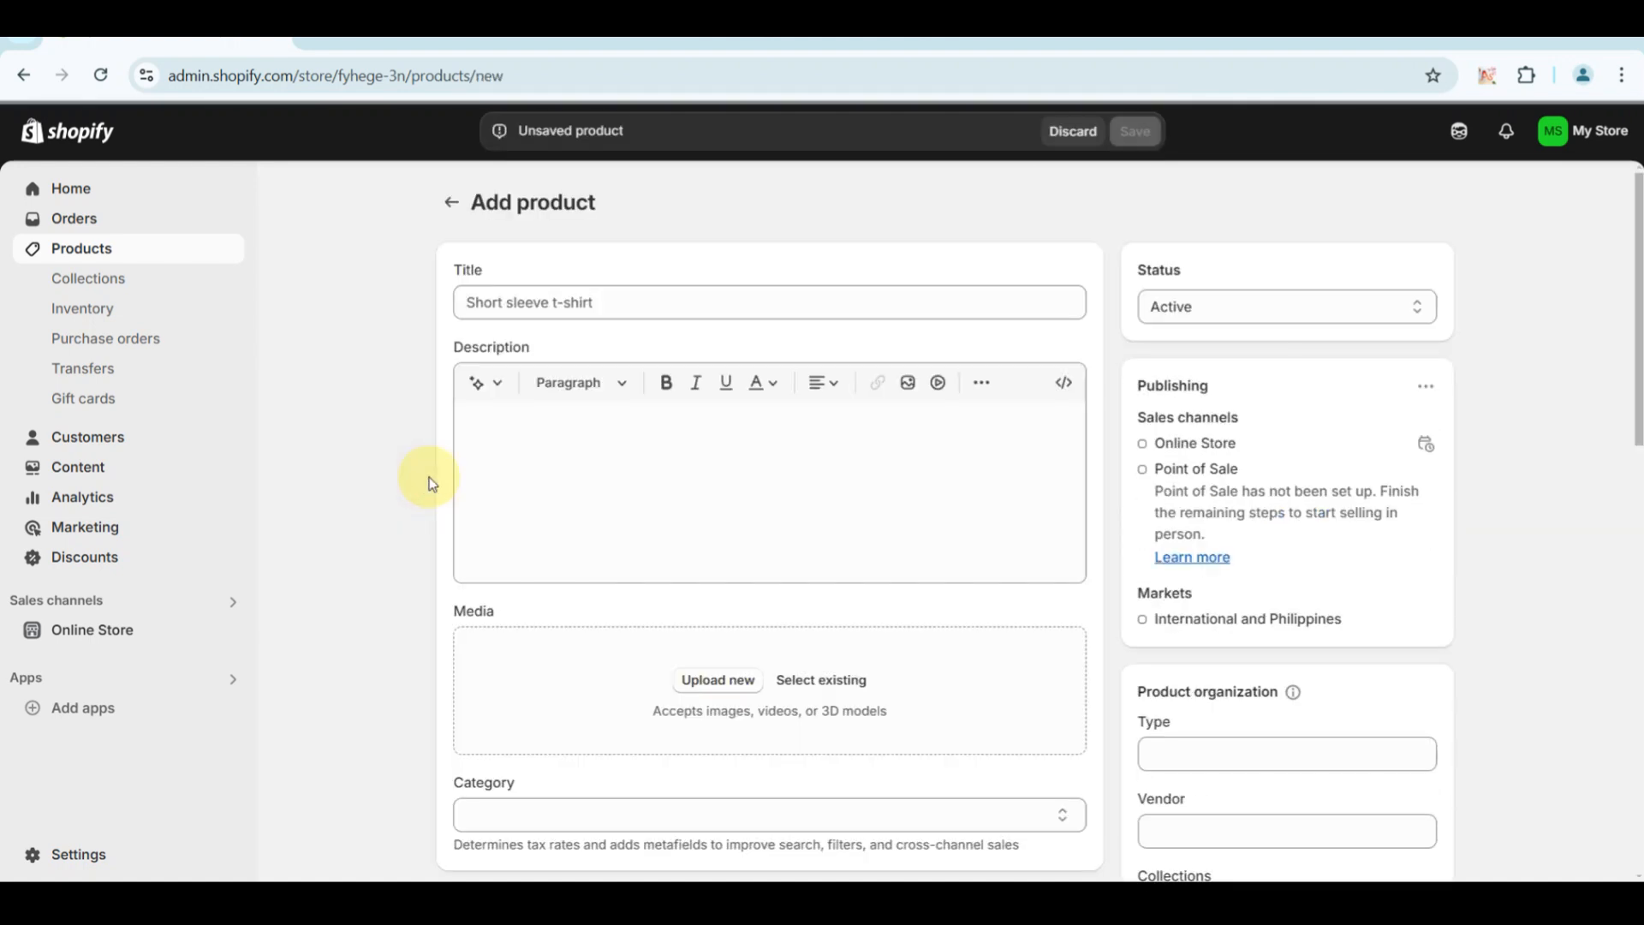
click(549, 301)
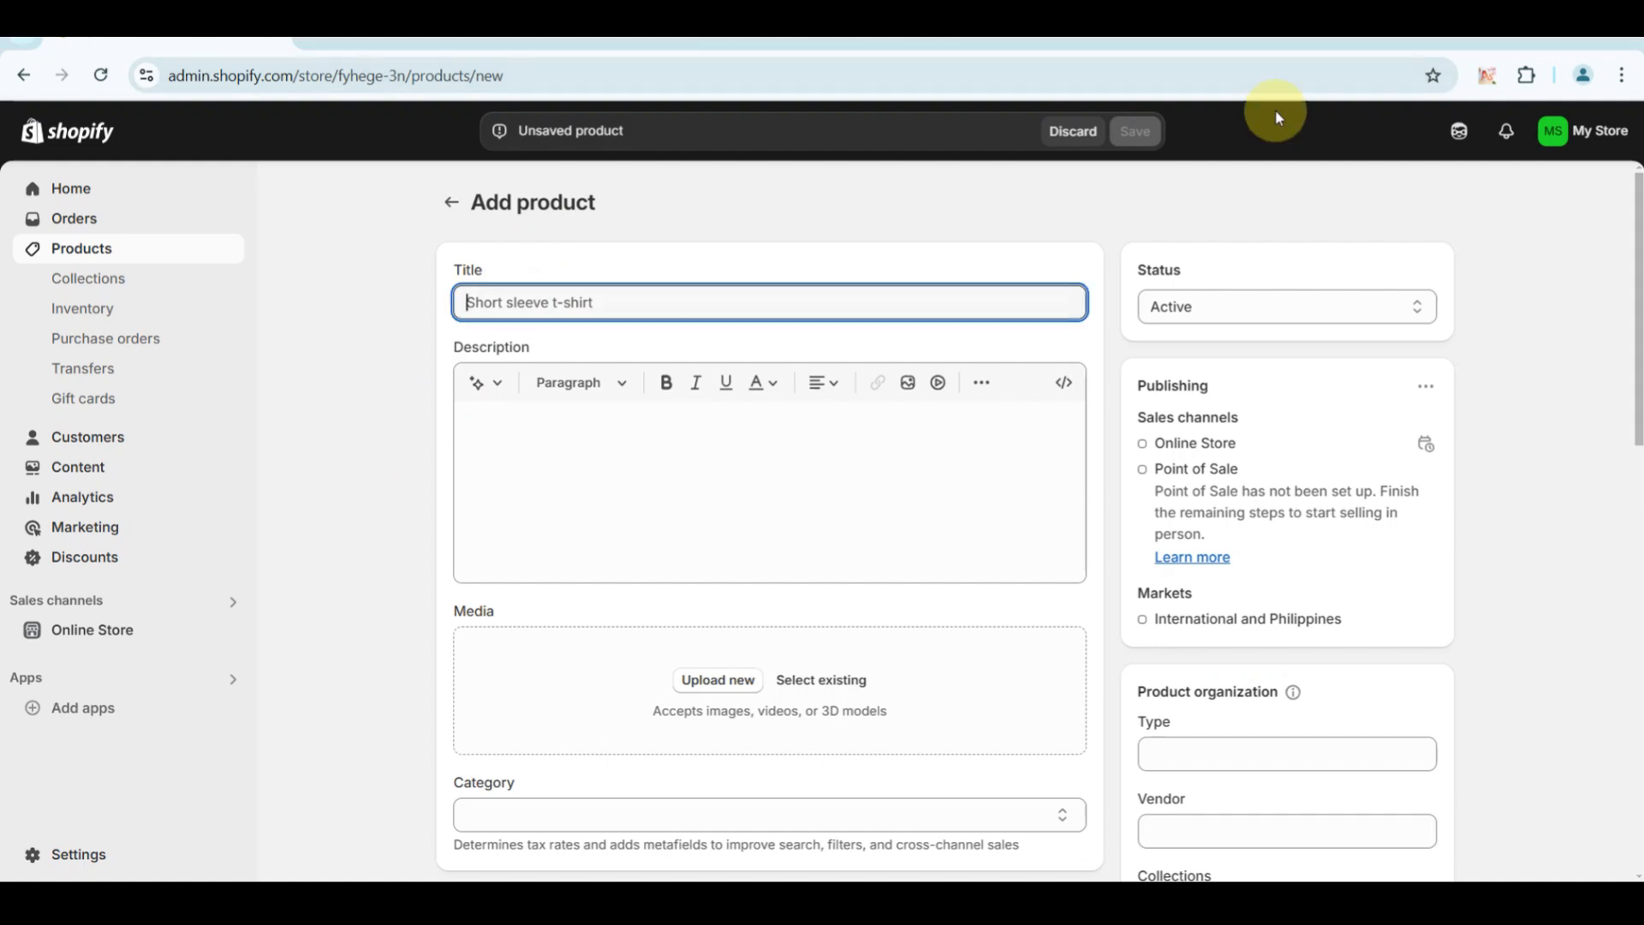
click(657, 298)
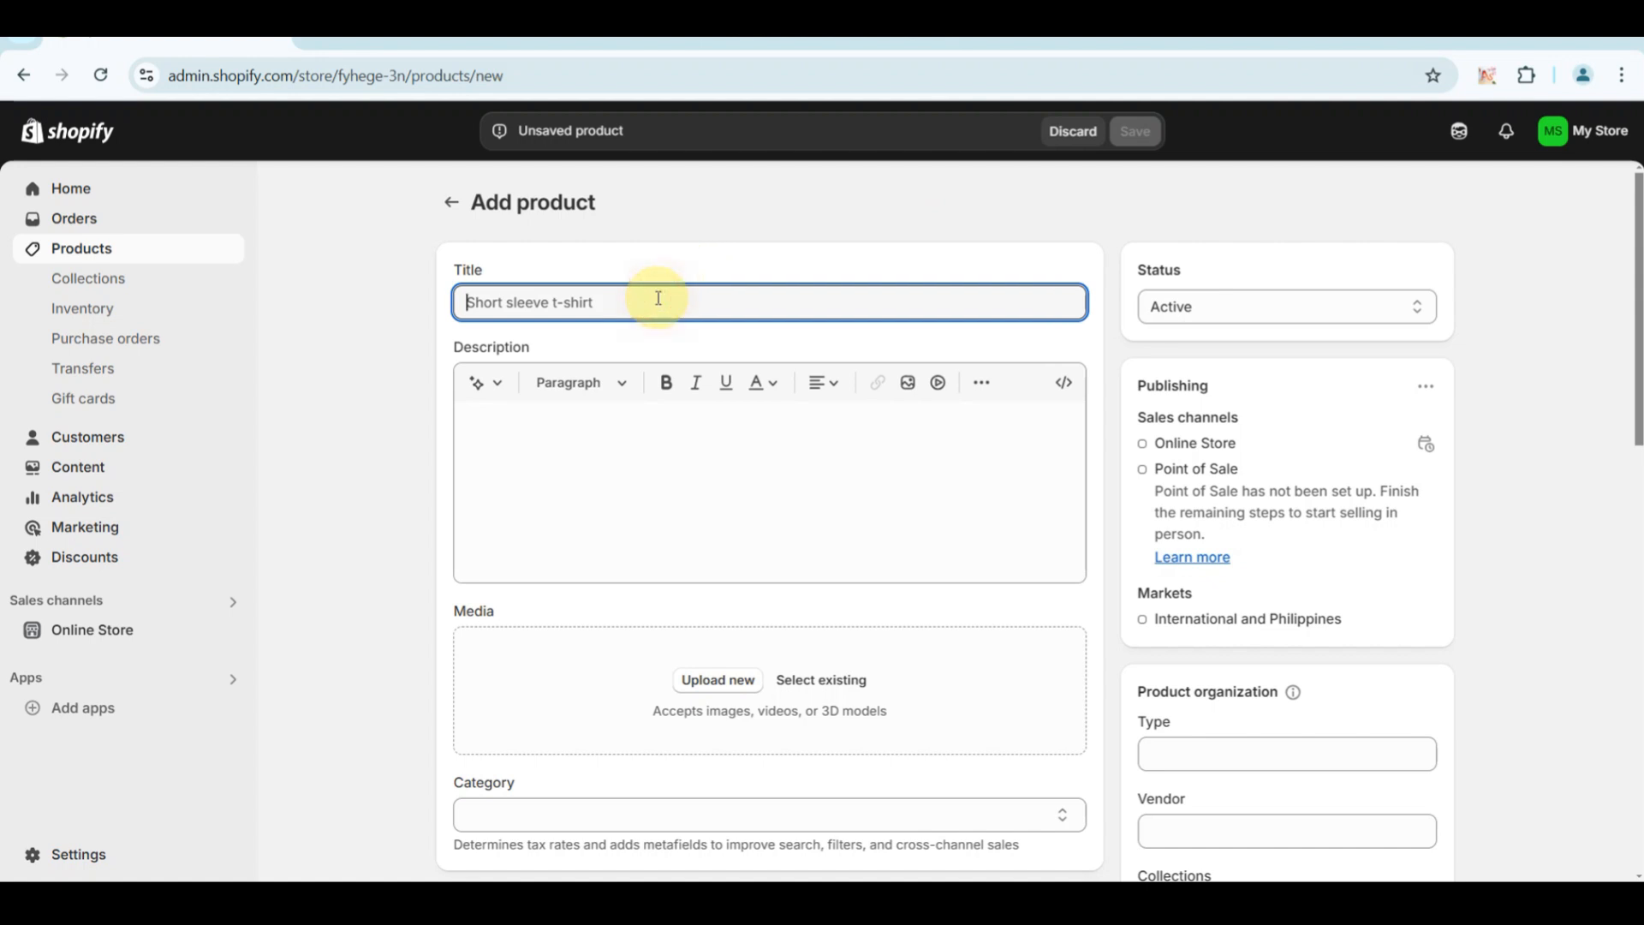
text(Nike Sportswear Tech Fleece Oversized Crew)
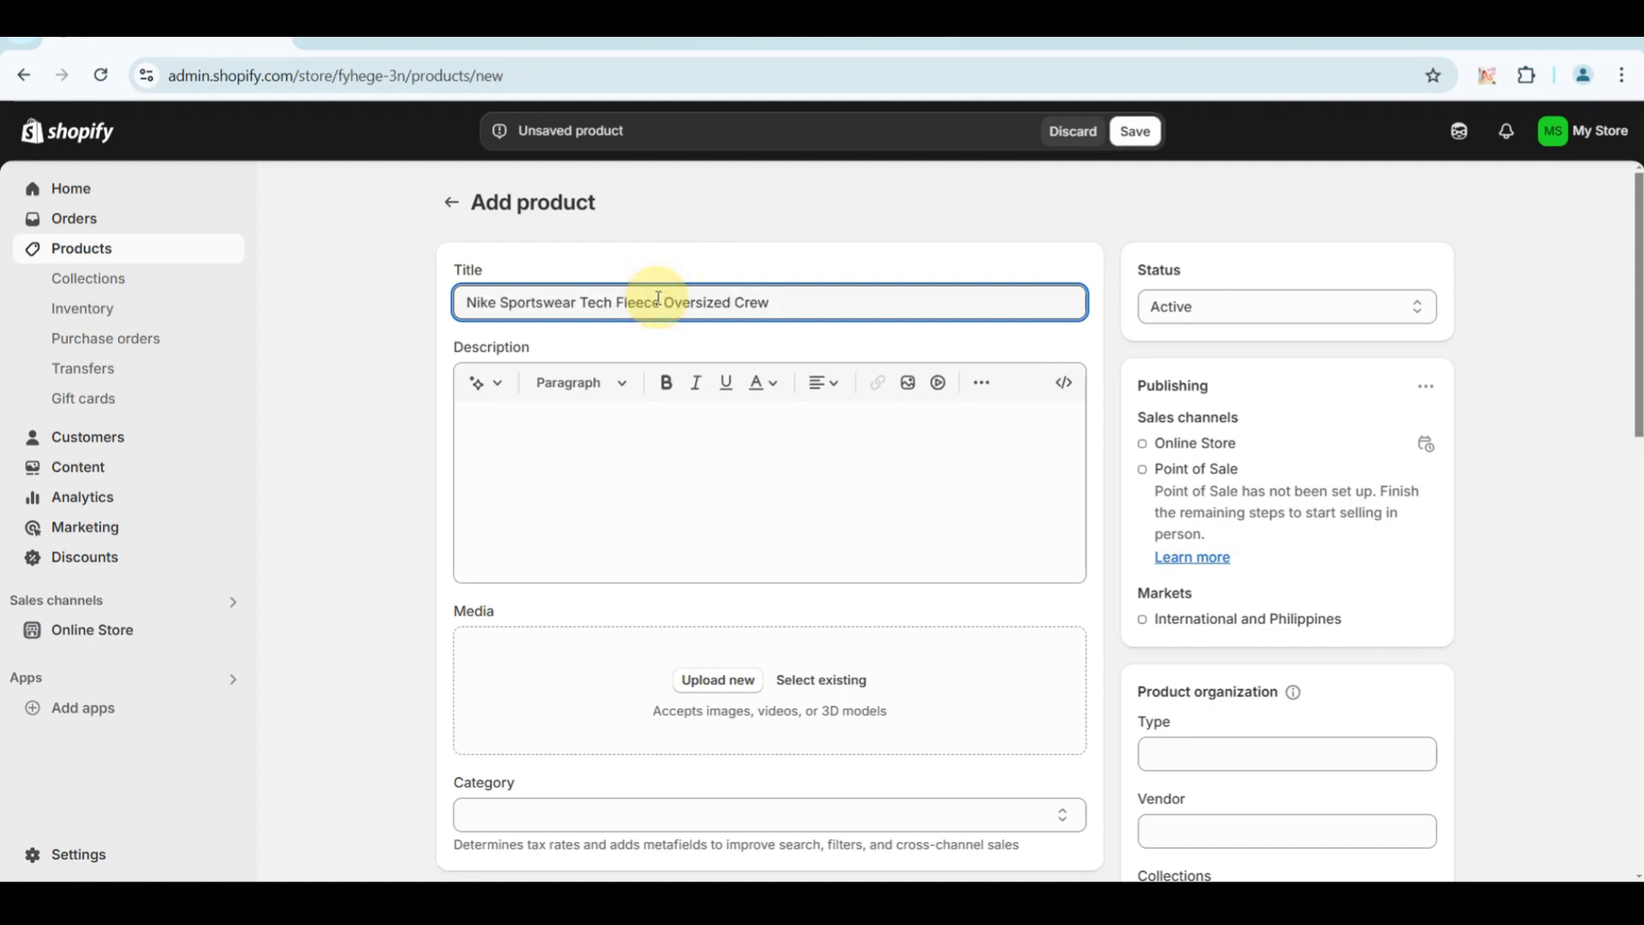
Upload the photo of the light grey Nike sweatshirt as the product's media.
click(881, 488)
scroll(883, 494, down, 2)
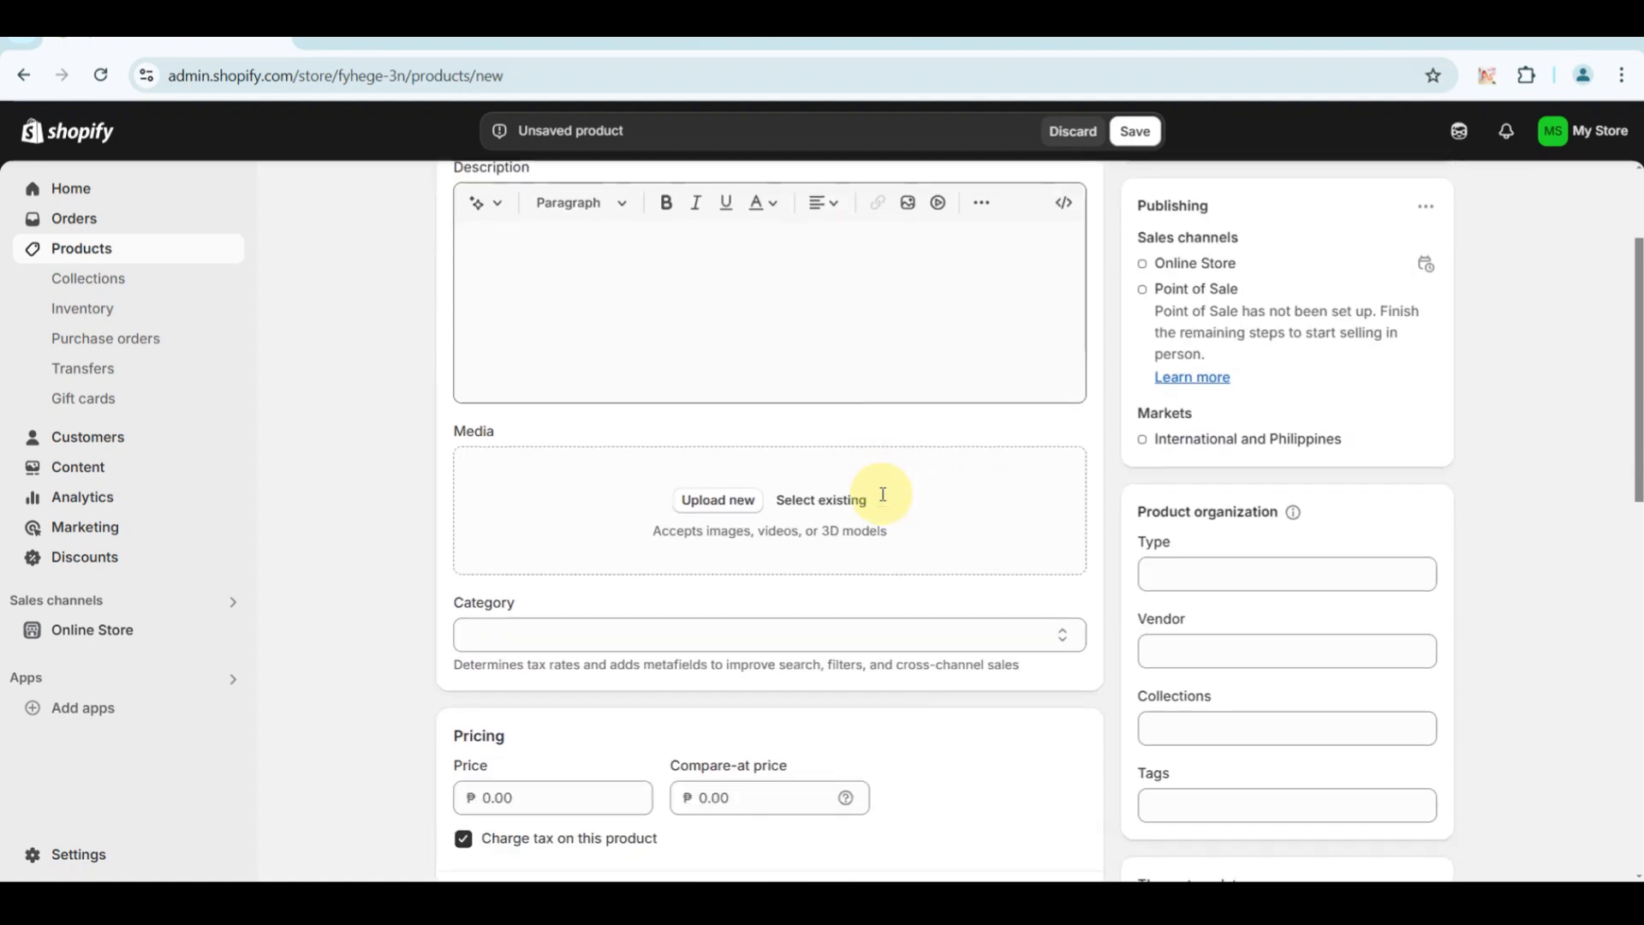
click(722, 500)
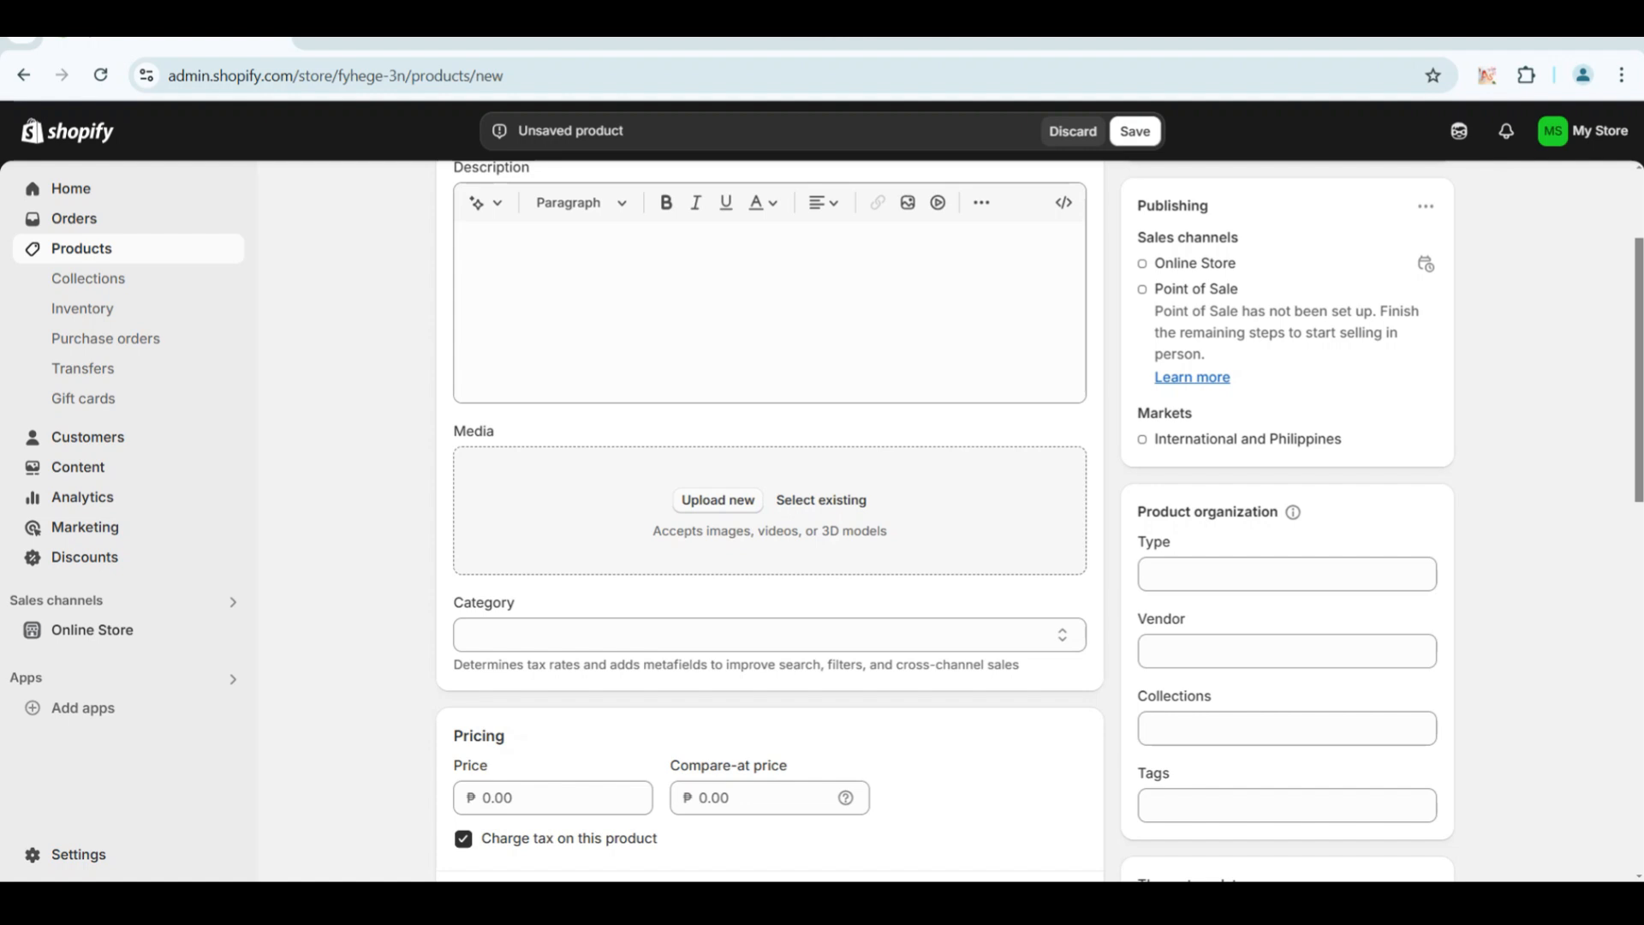
double_click(523, 181)
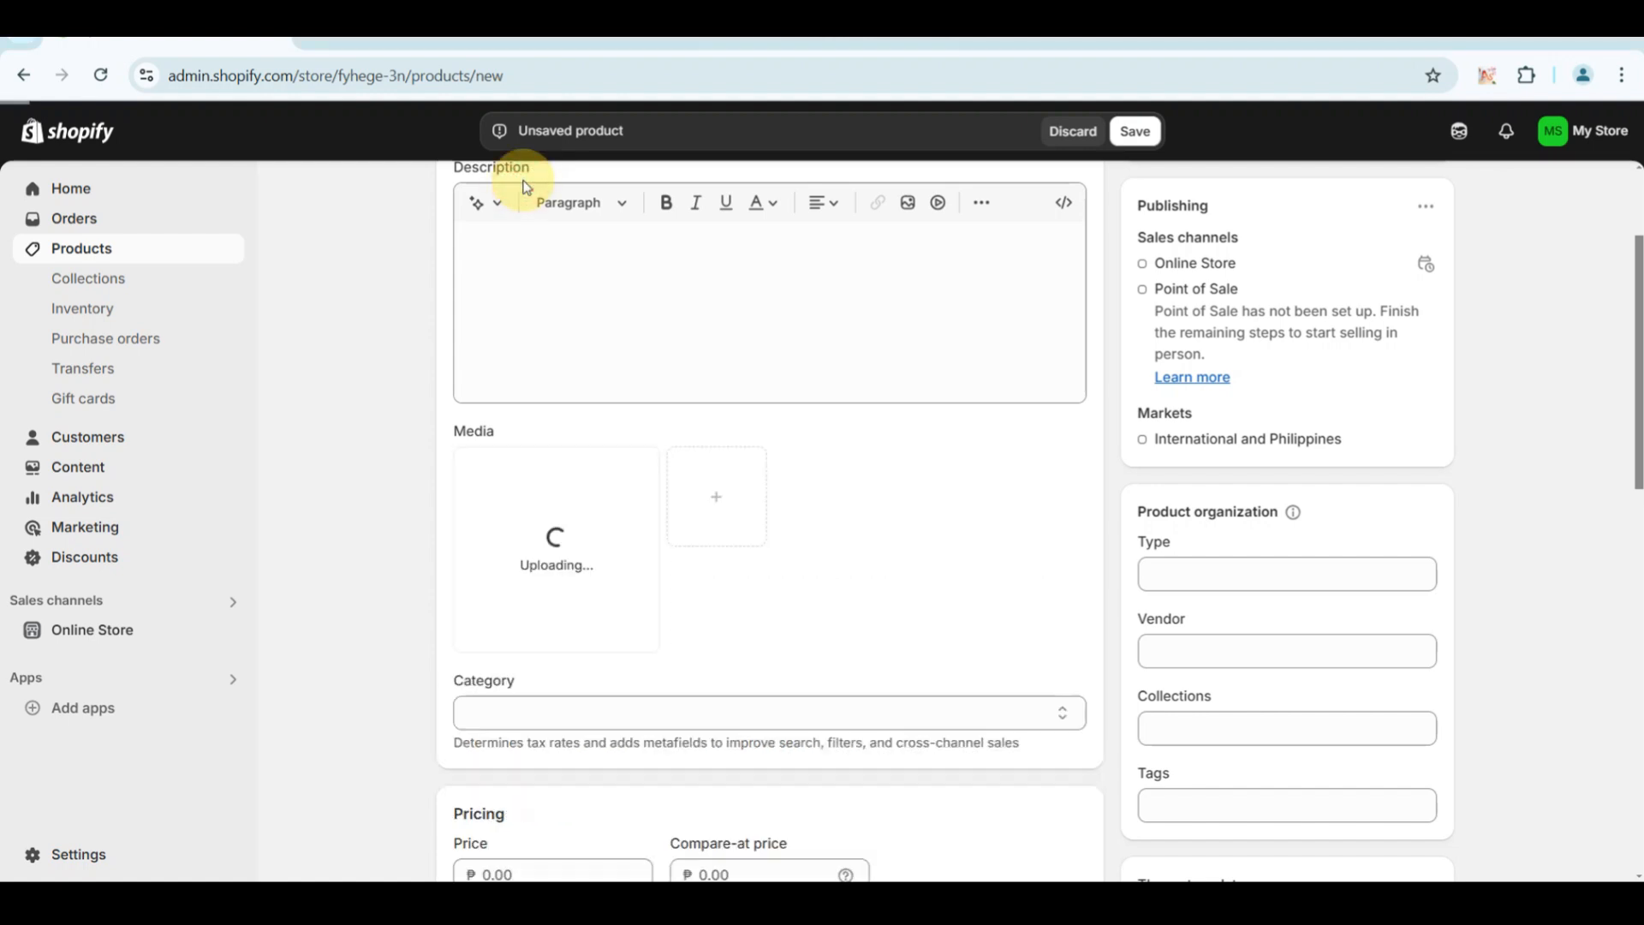
Set the product's price to ₱4,060 and its compare-at price to ₱5,999.
scroll(544, 527, down, 1)
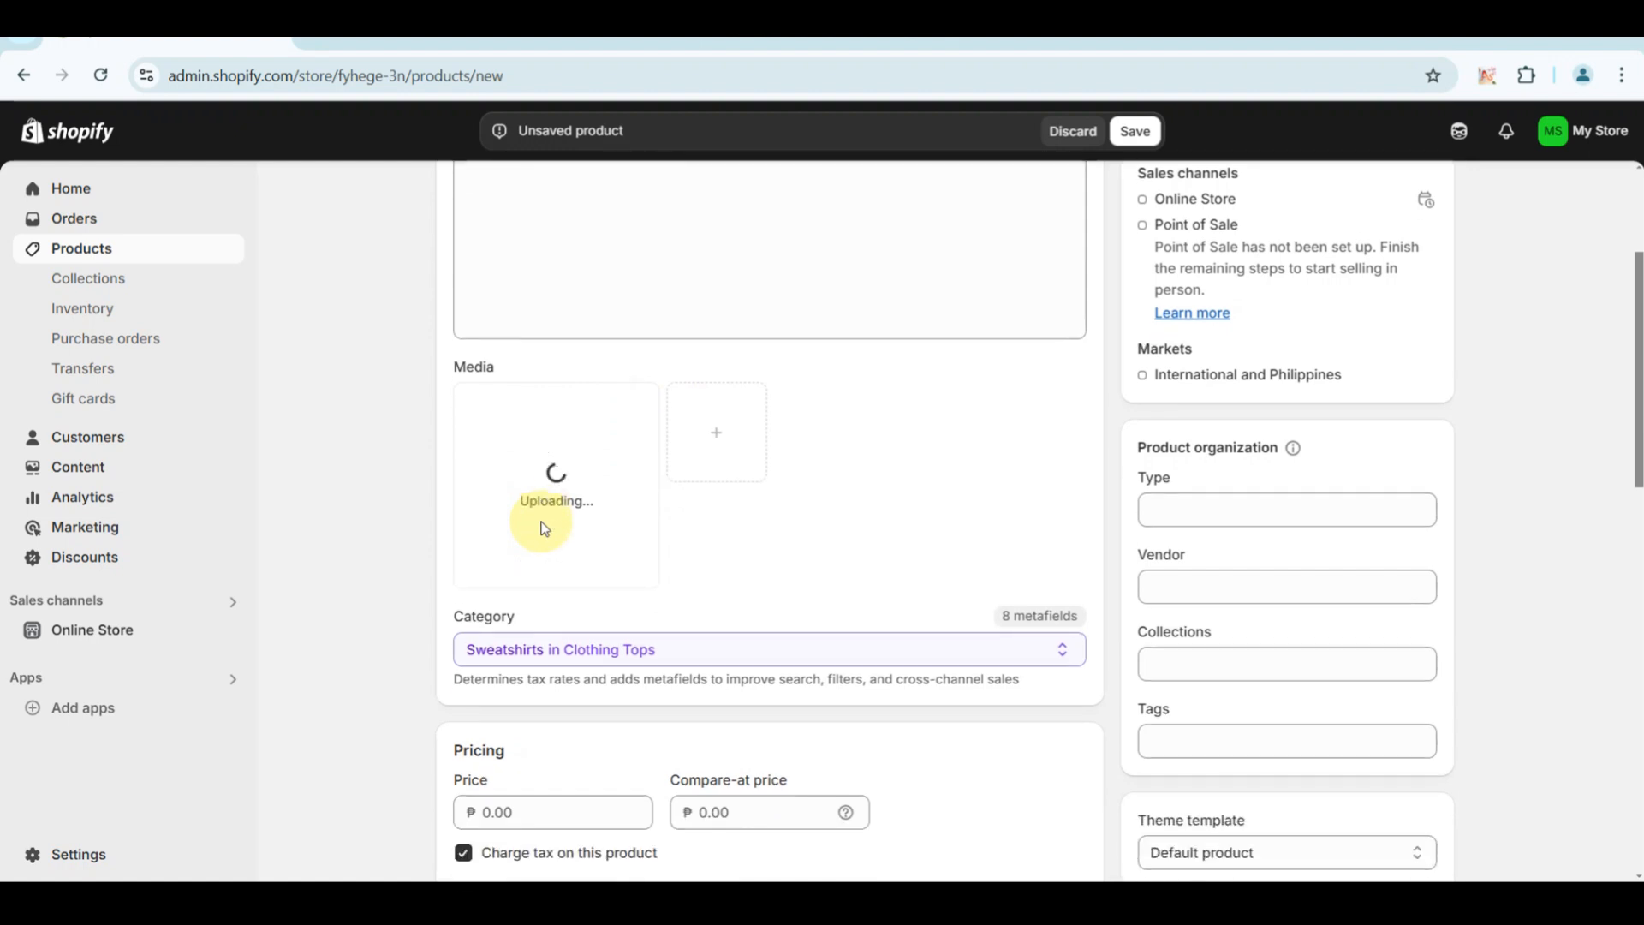
scroll(598, 651, down, 2)
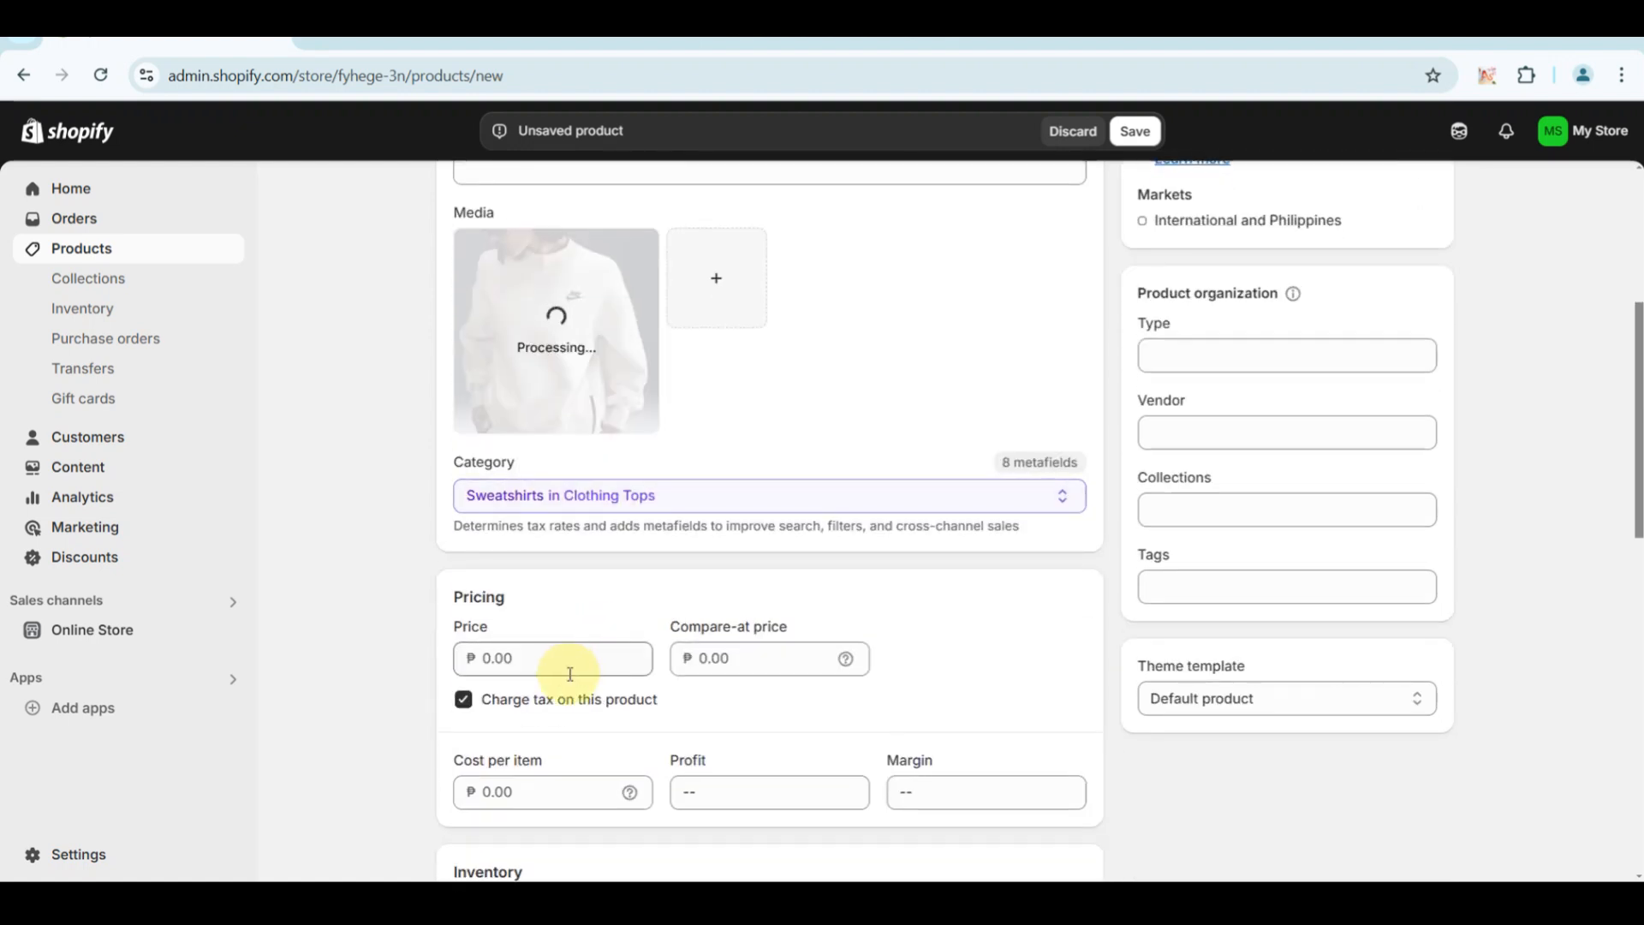
click(548, 658)
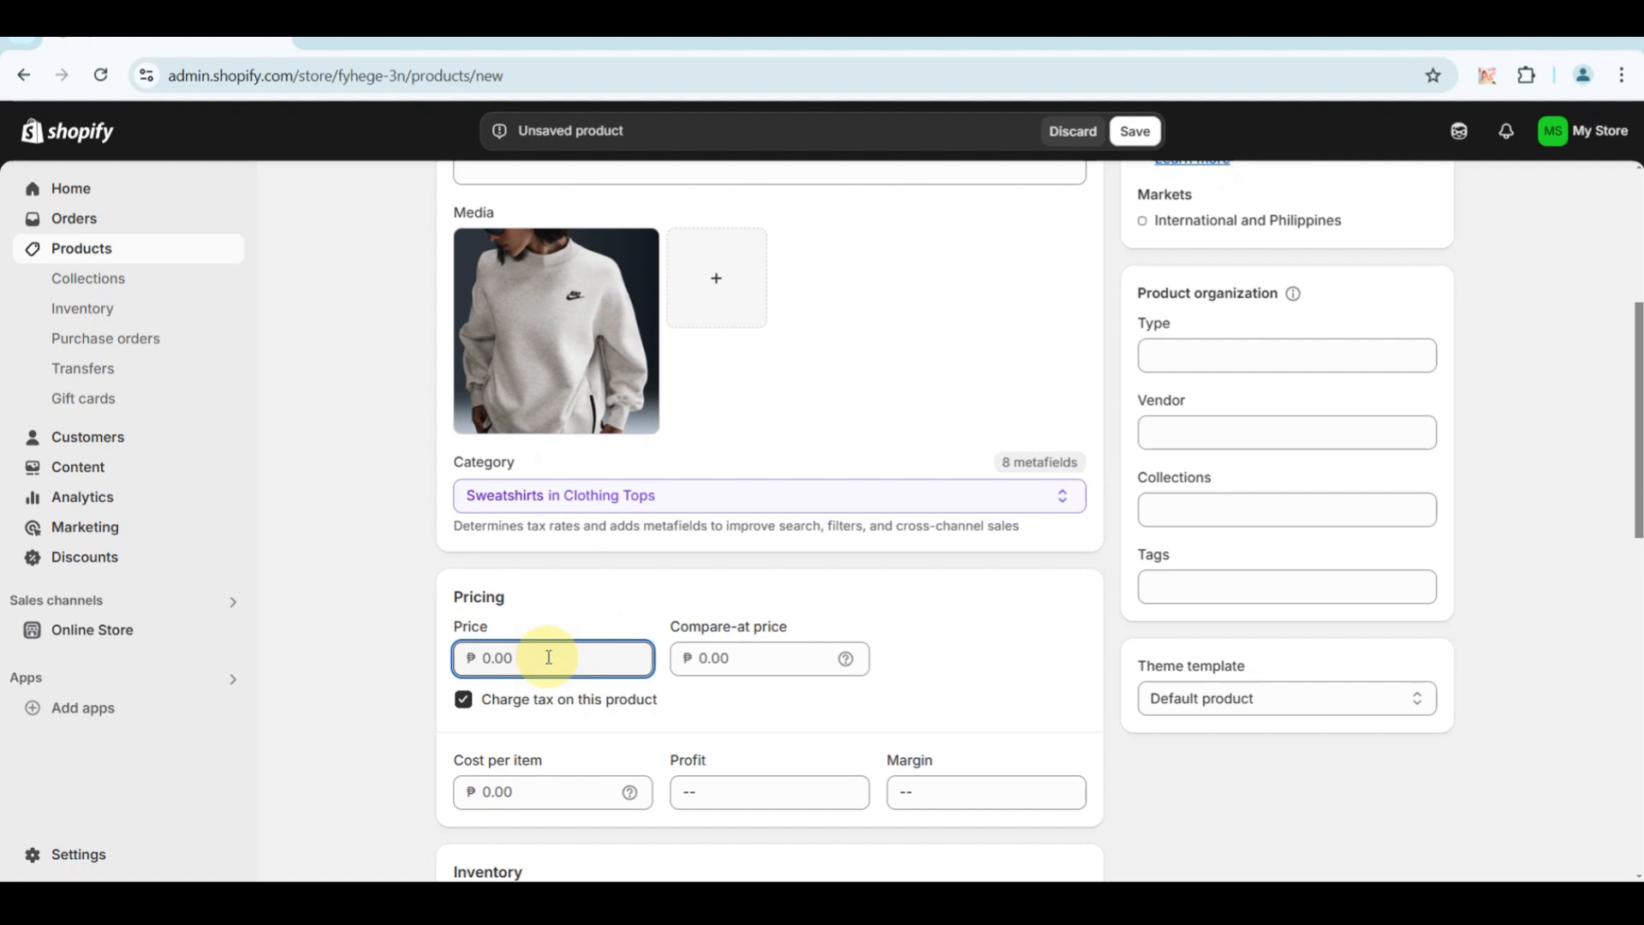
text(4060)
click(757, 666)
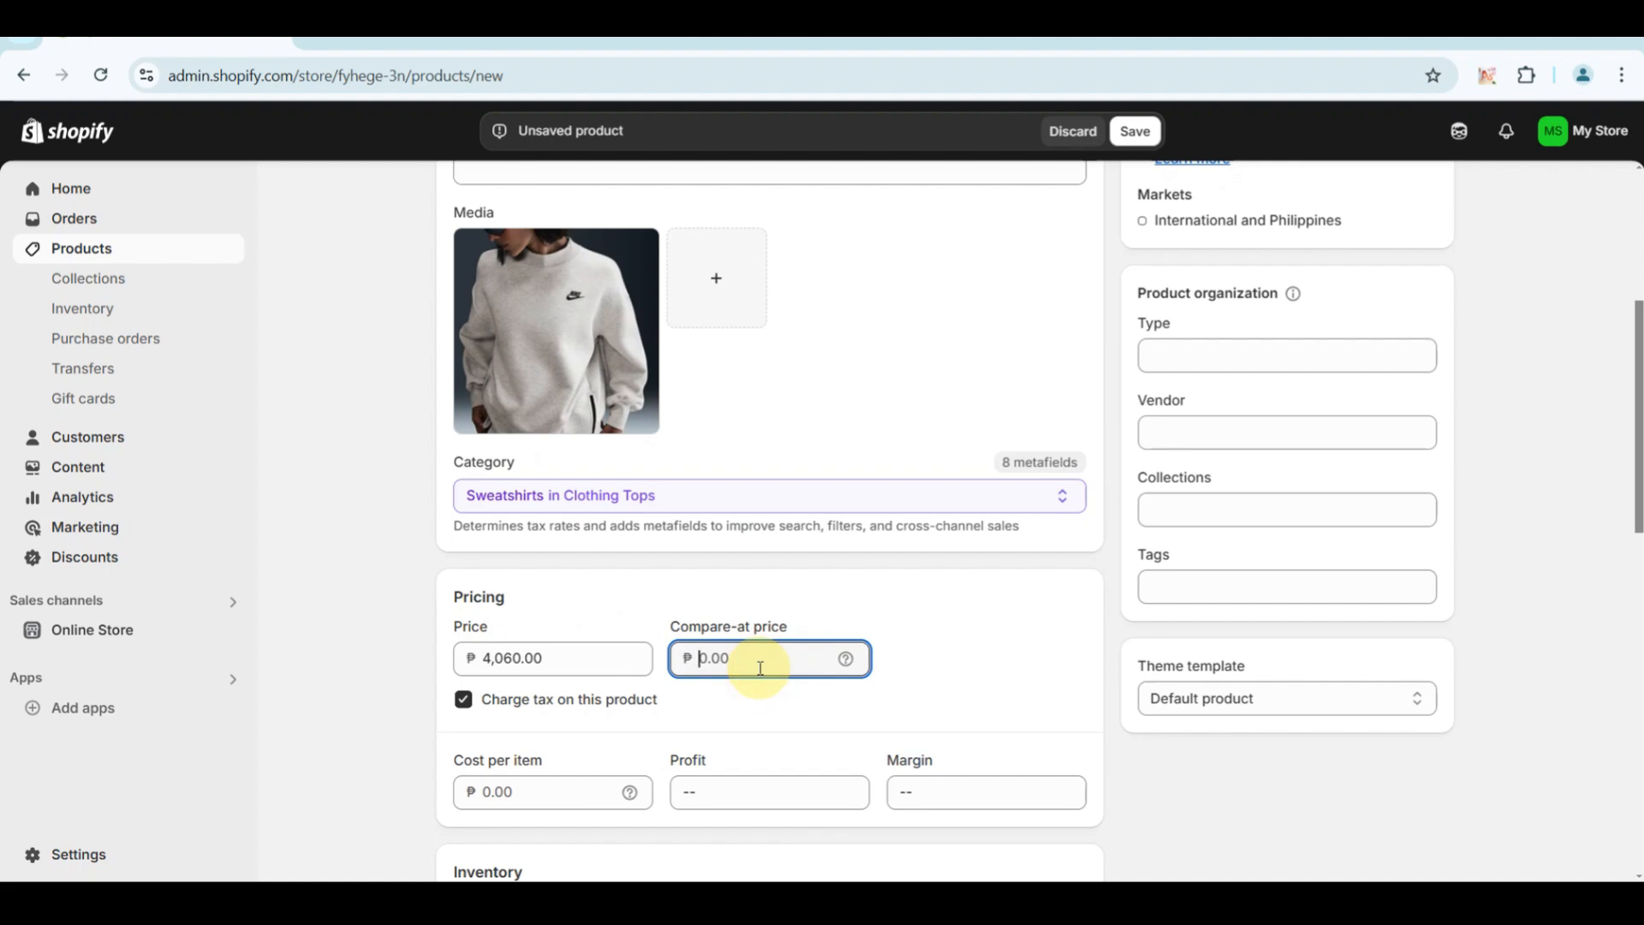
text(5999)
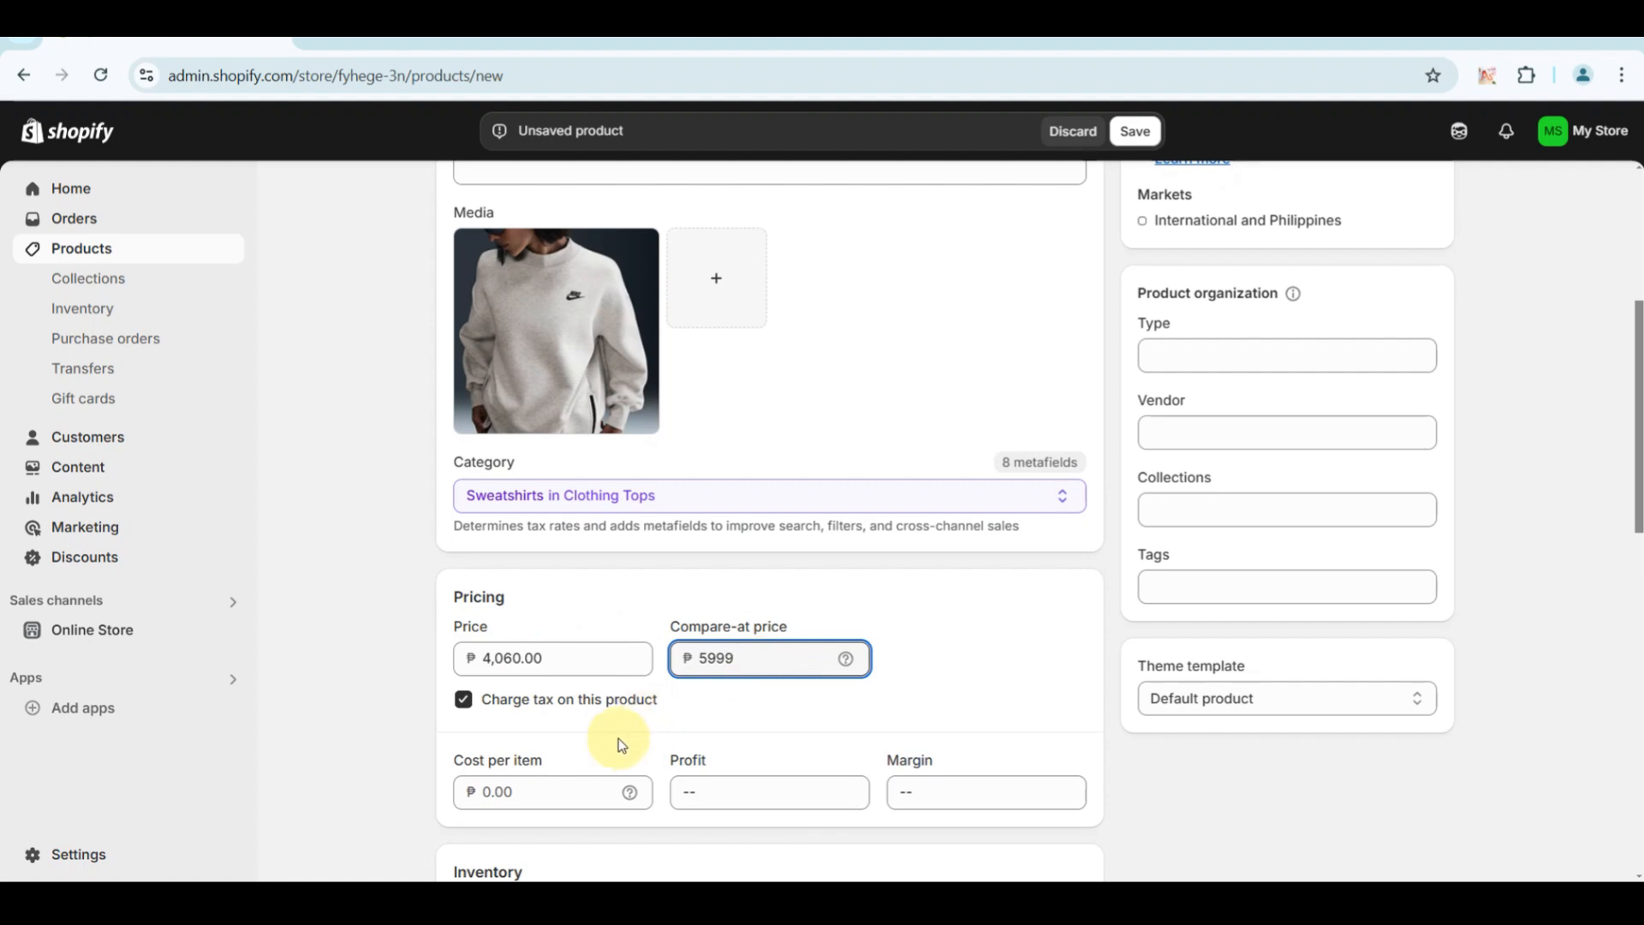
Leave the sweatshirt's cost per item blank, save the product and review its saved entry.
scroll(609, 748, down, 1)
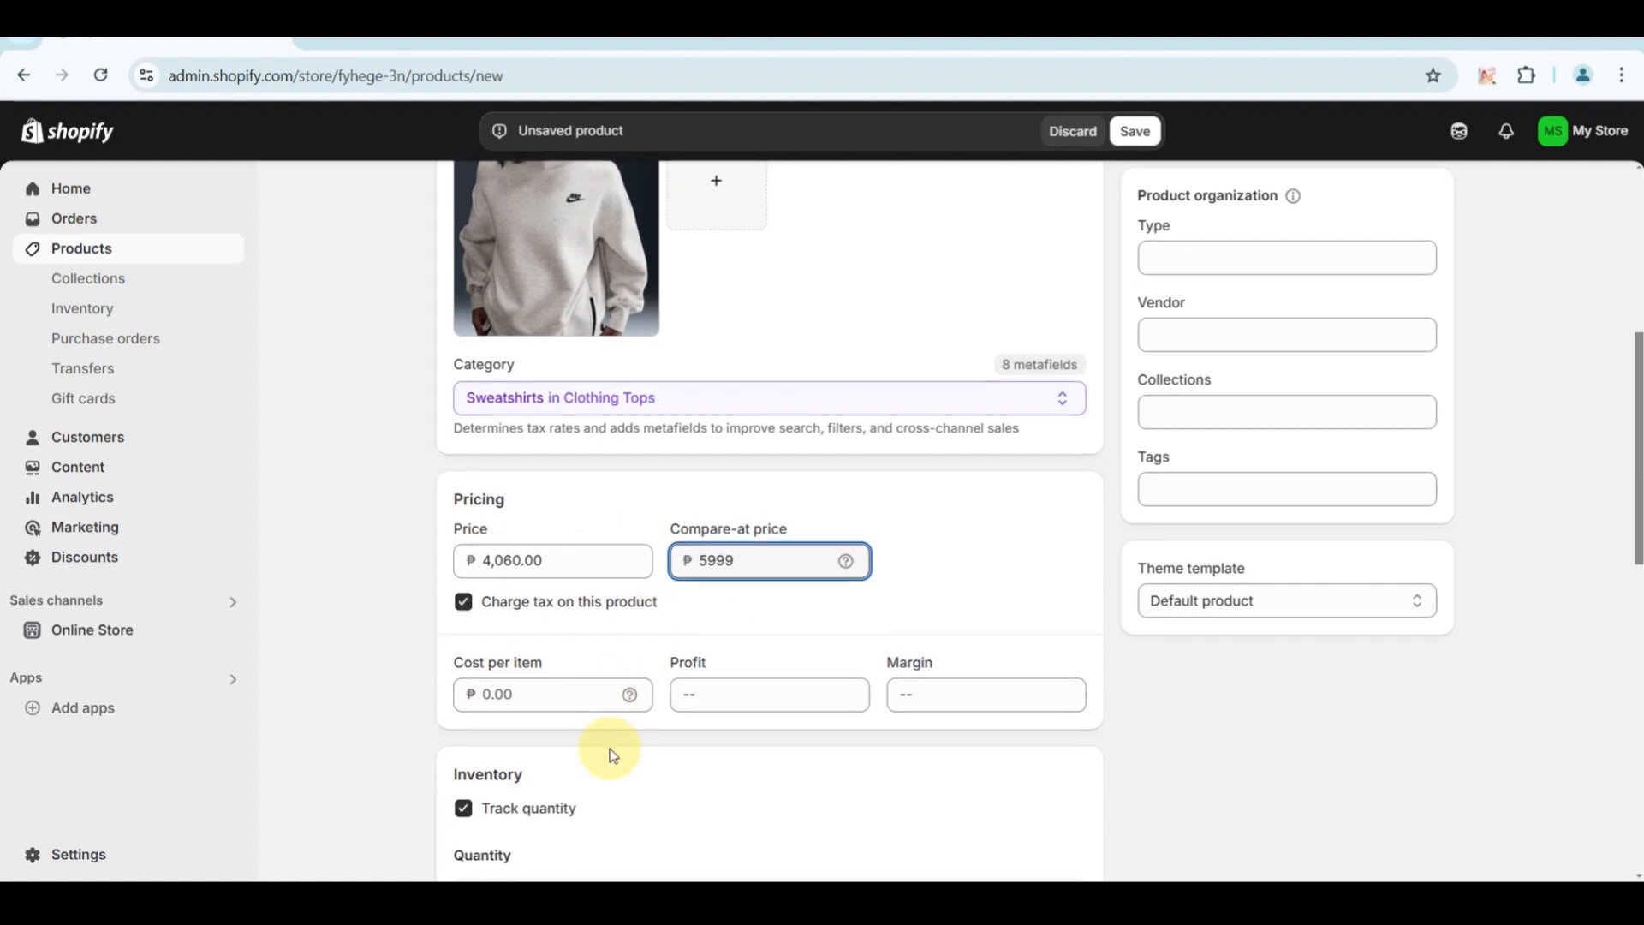
click(567, 693)
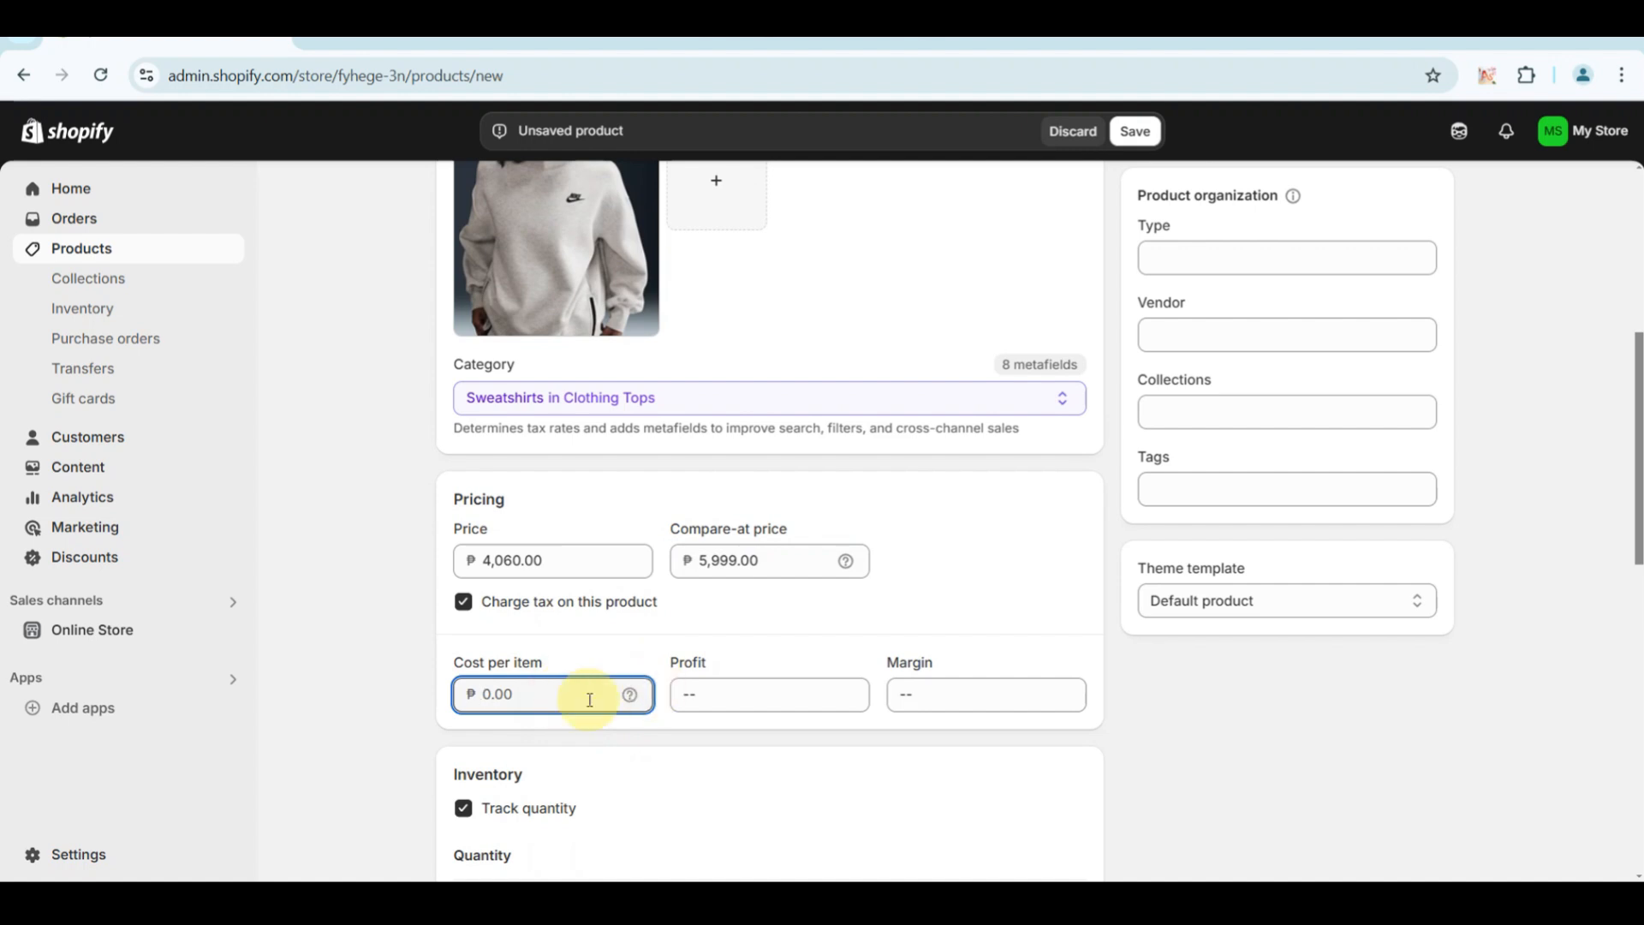
scroll(690, 651, down, 2)
scroll(687, 652, down, 1)
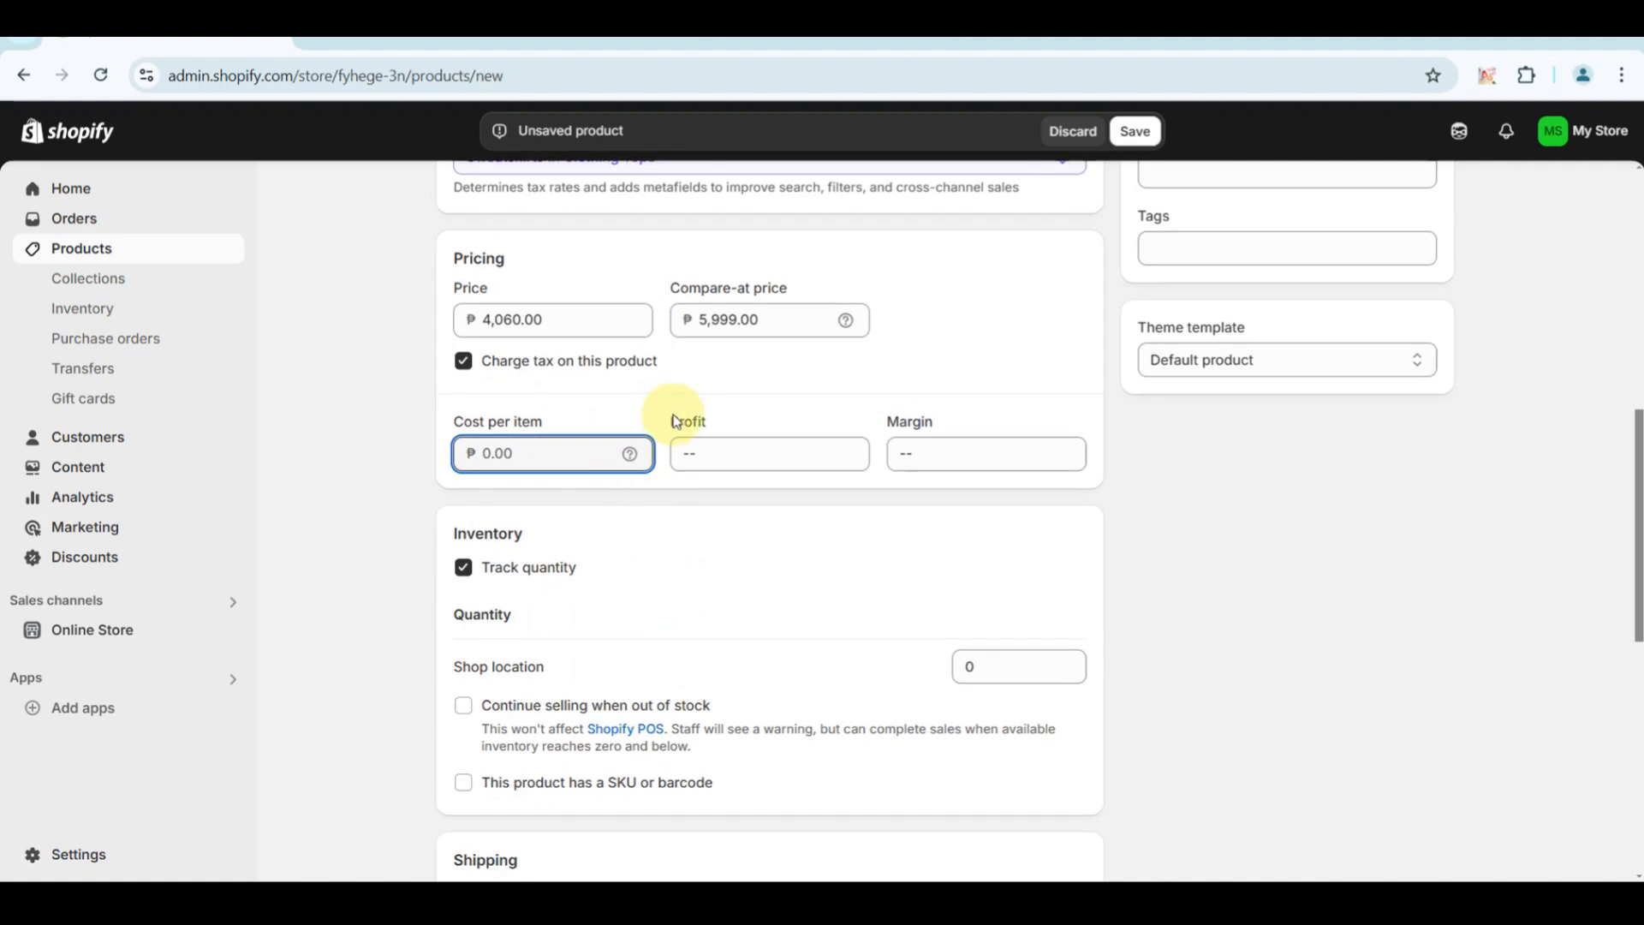
click(690, 455)
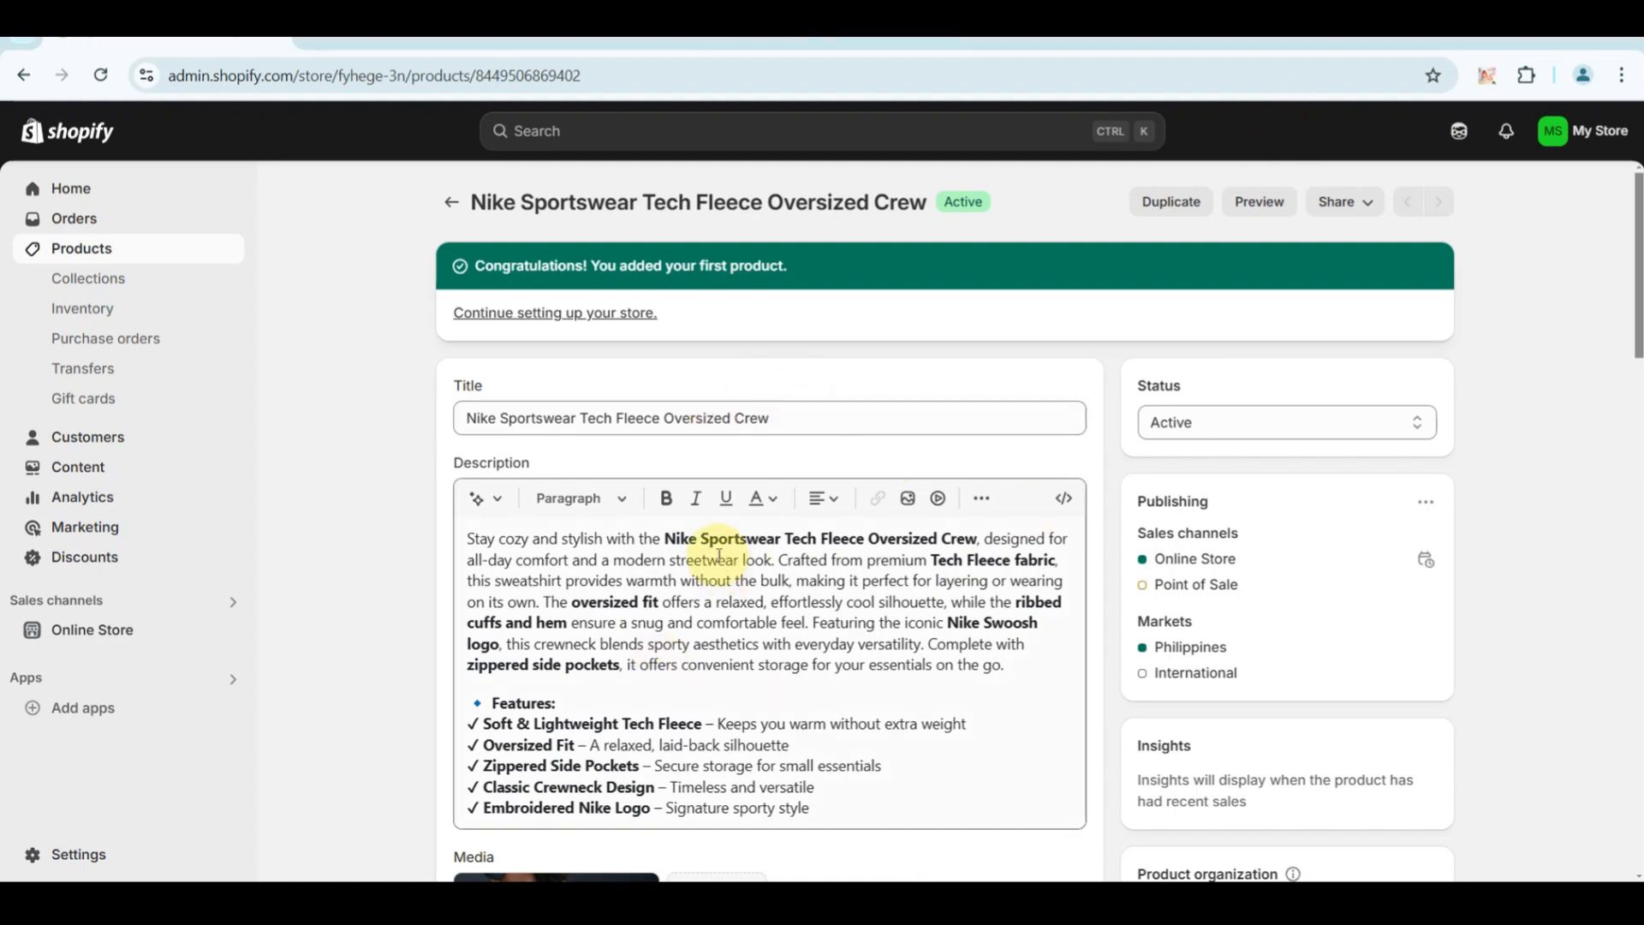
scroll(777, 425, down, 3)
scroll(777, 424, up, 3)
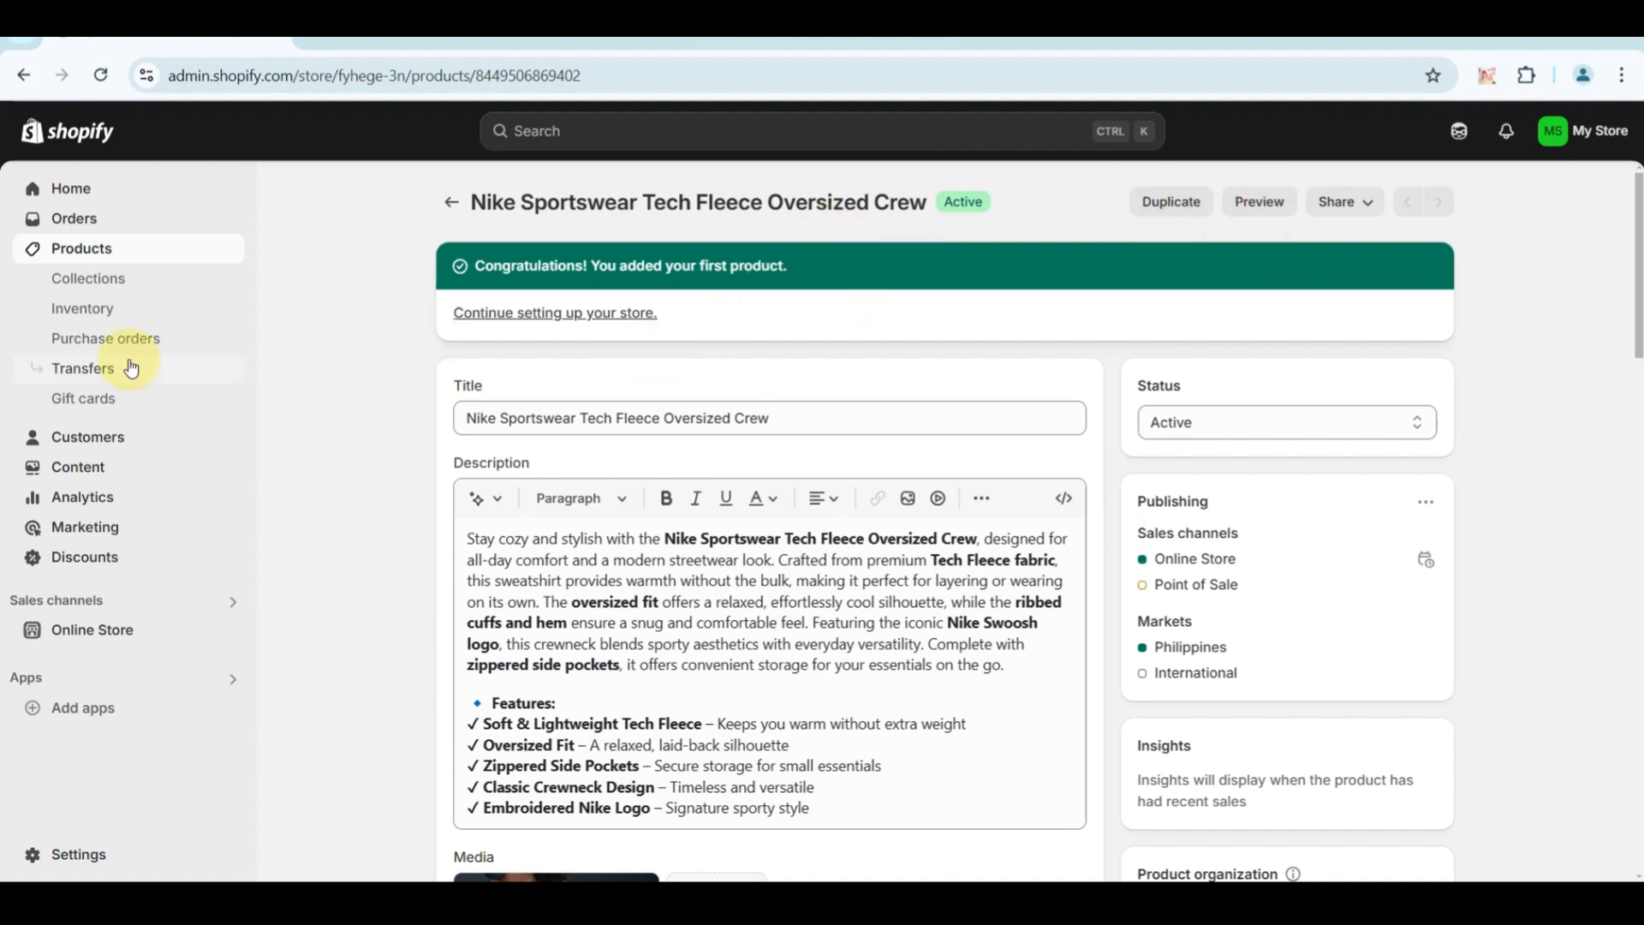
Add and save a second product titled "Nike Sportswear Boxy Wash T-Shirt" with a description, the T-Shirts category and a price of ₱2,990.
click(104, 258)
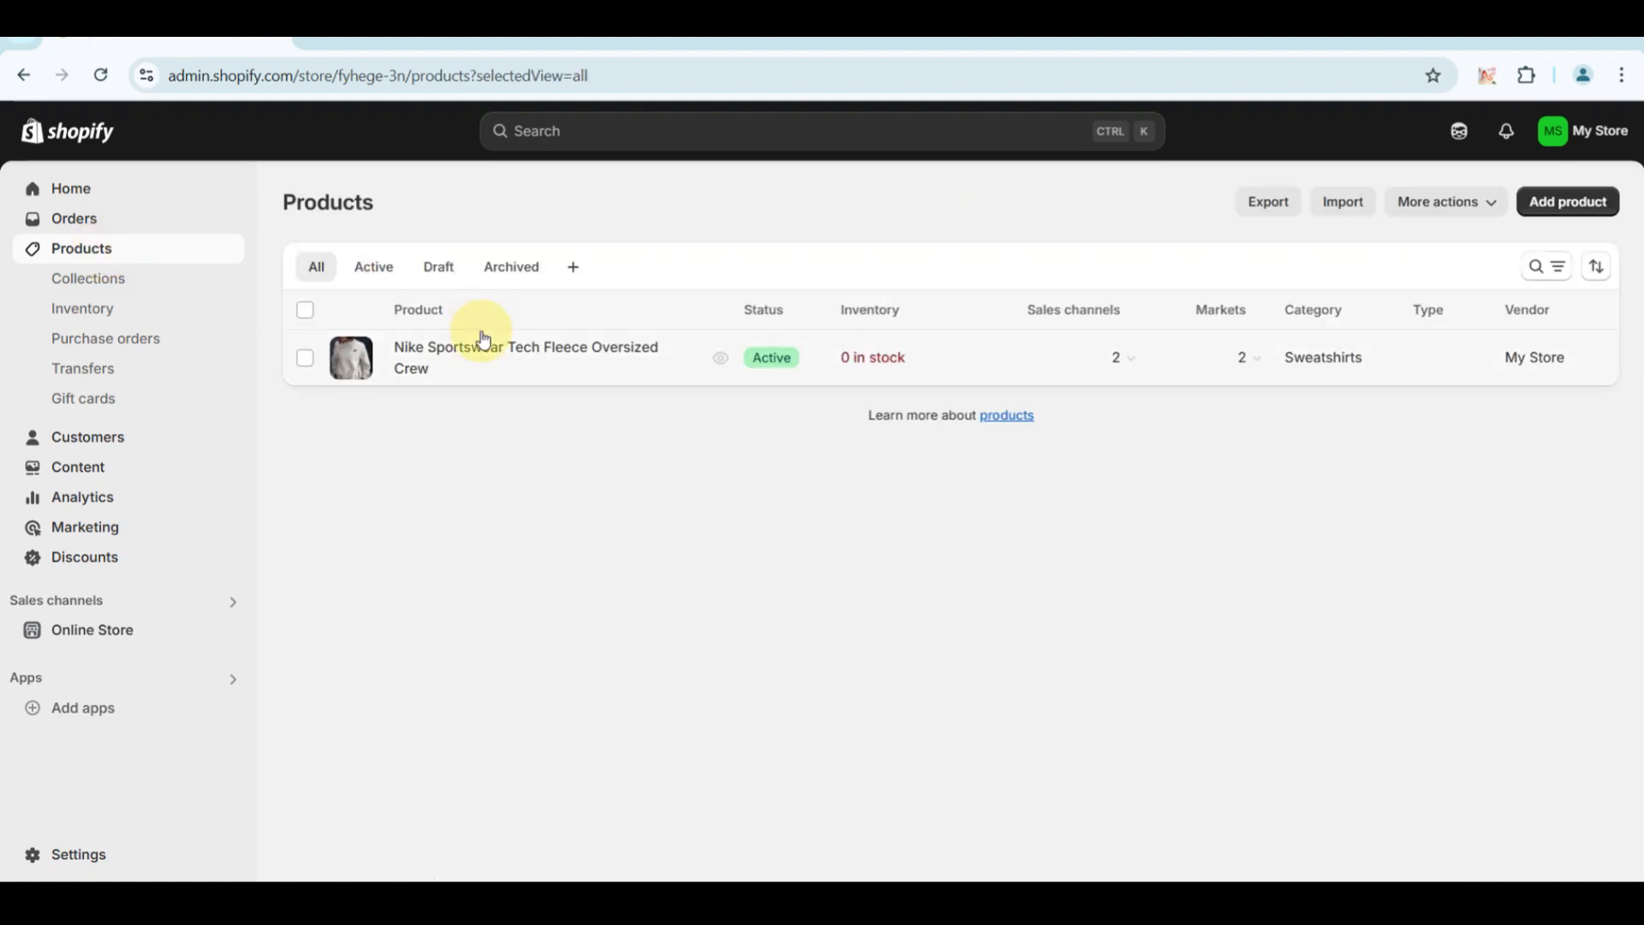
click(1567, 202)
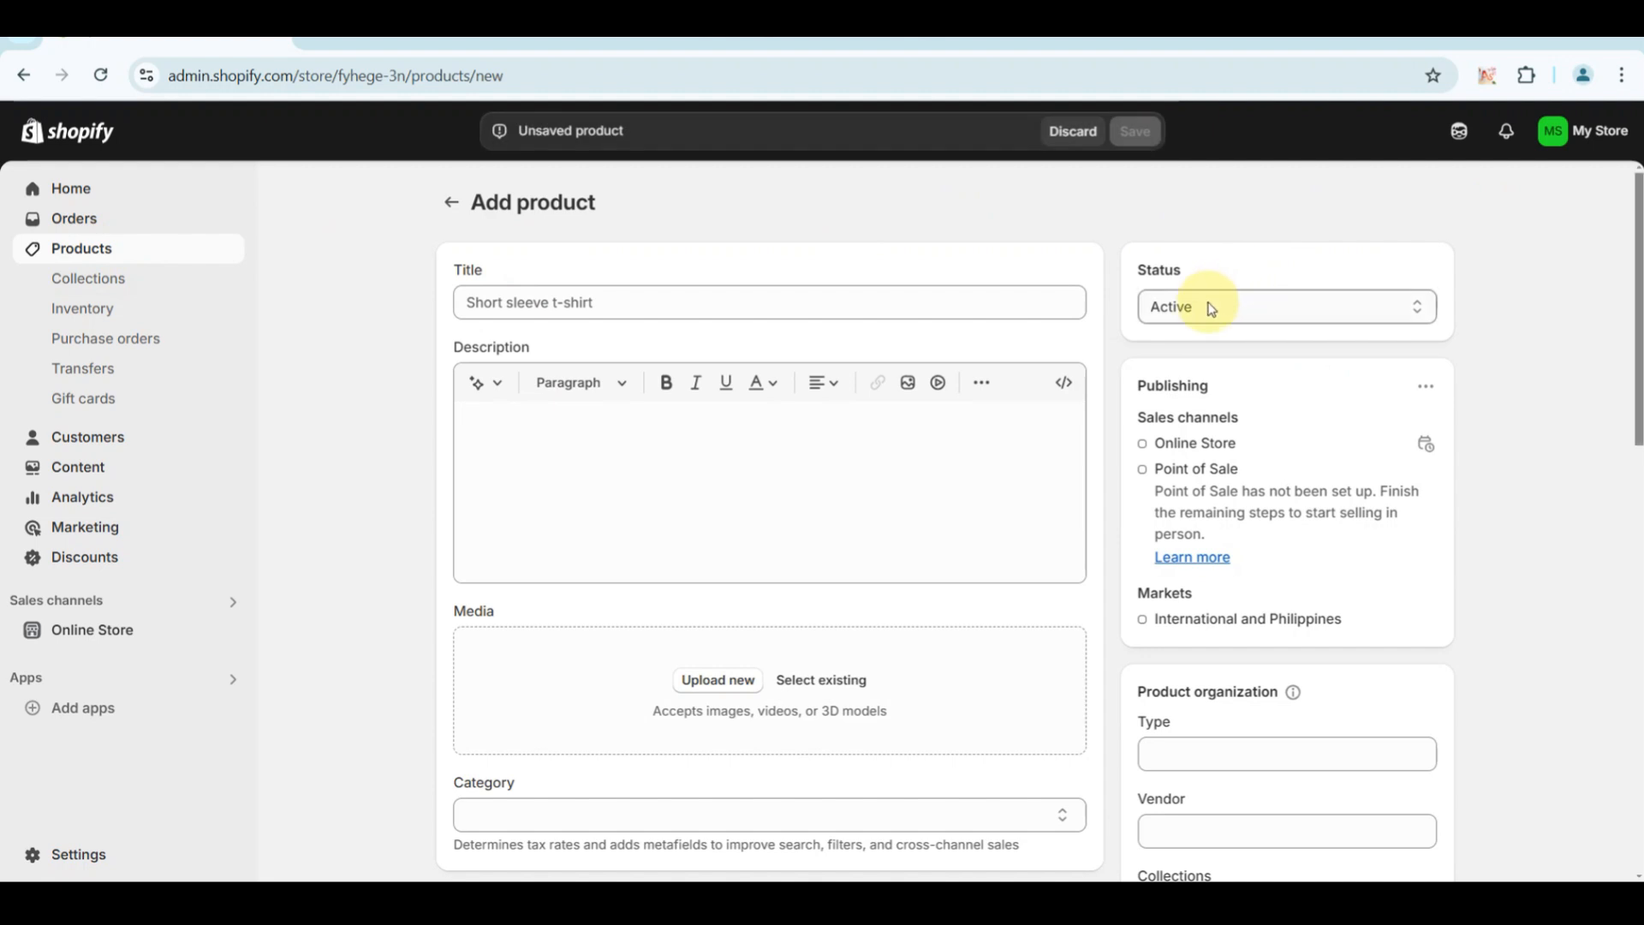
click(1185, 306)
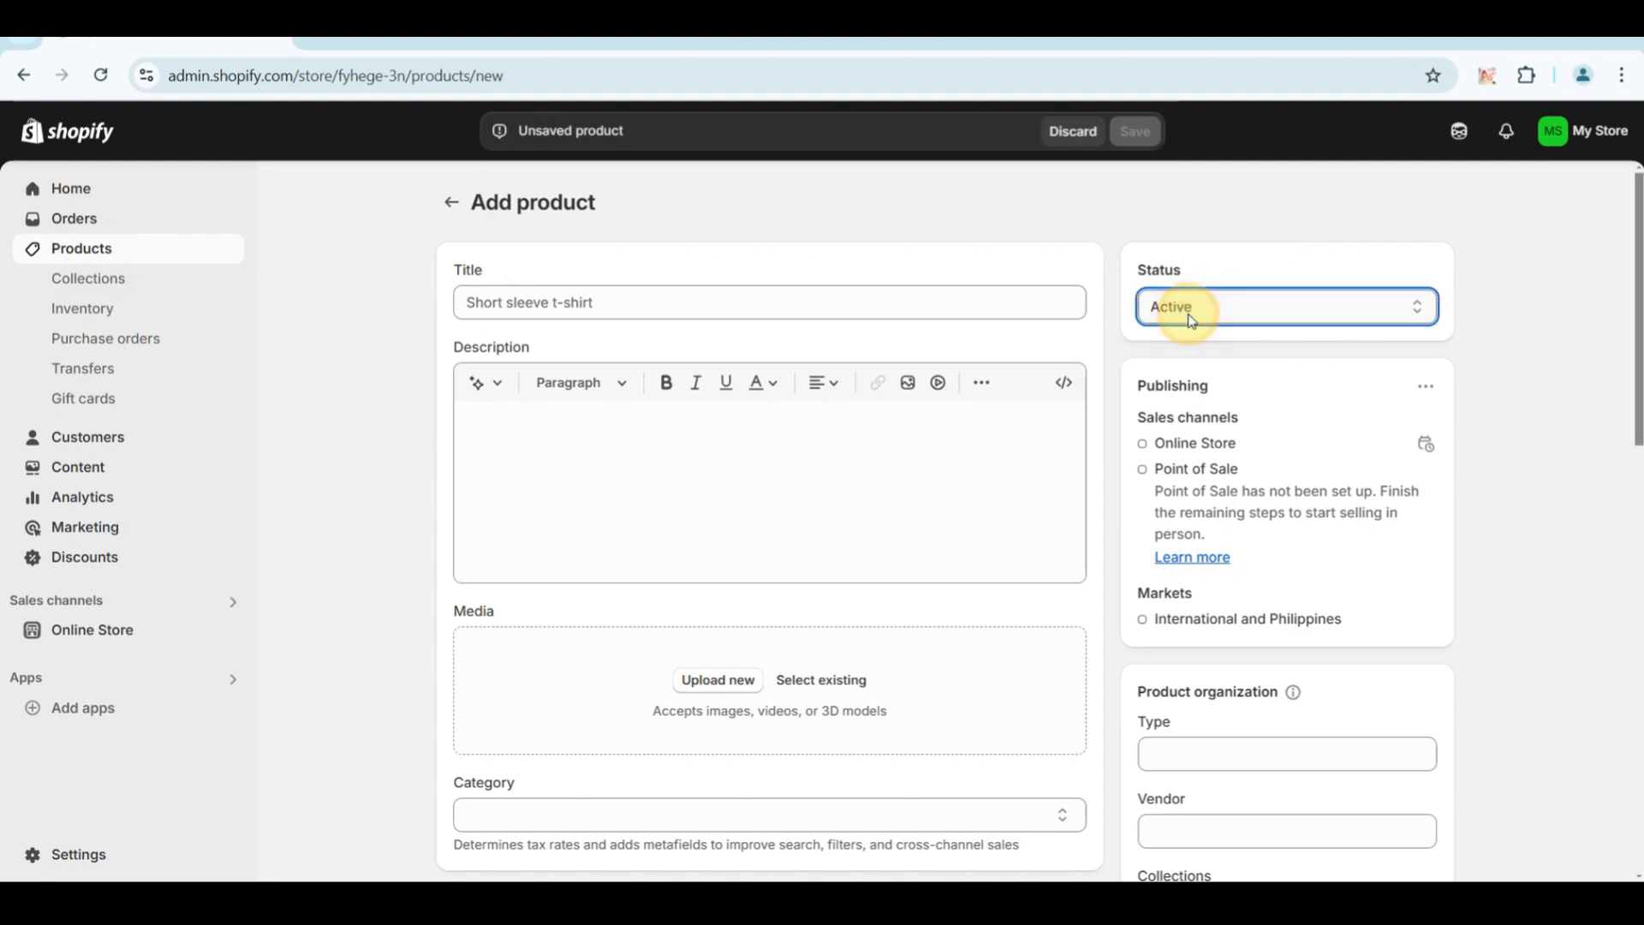
click(804, 461)
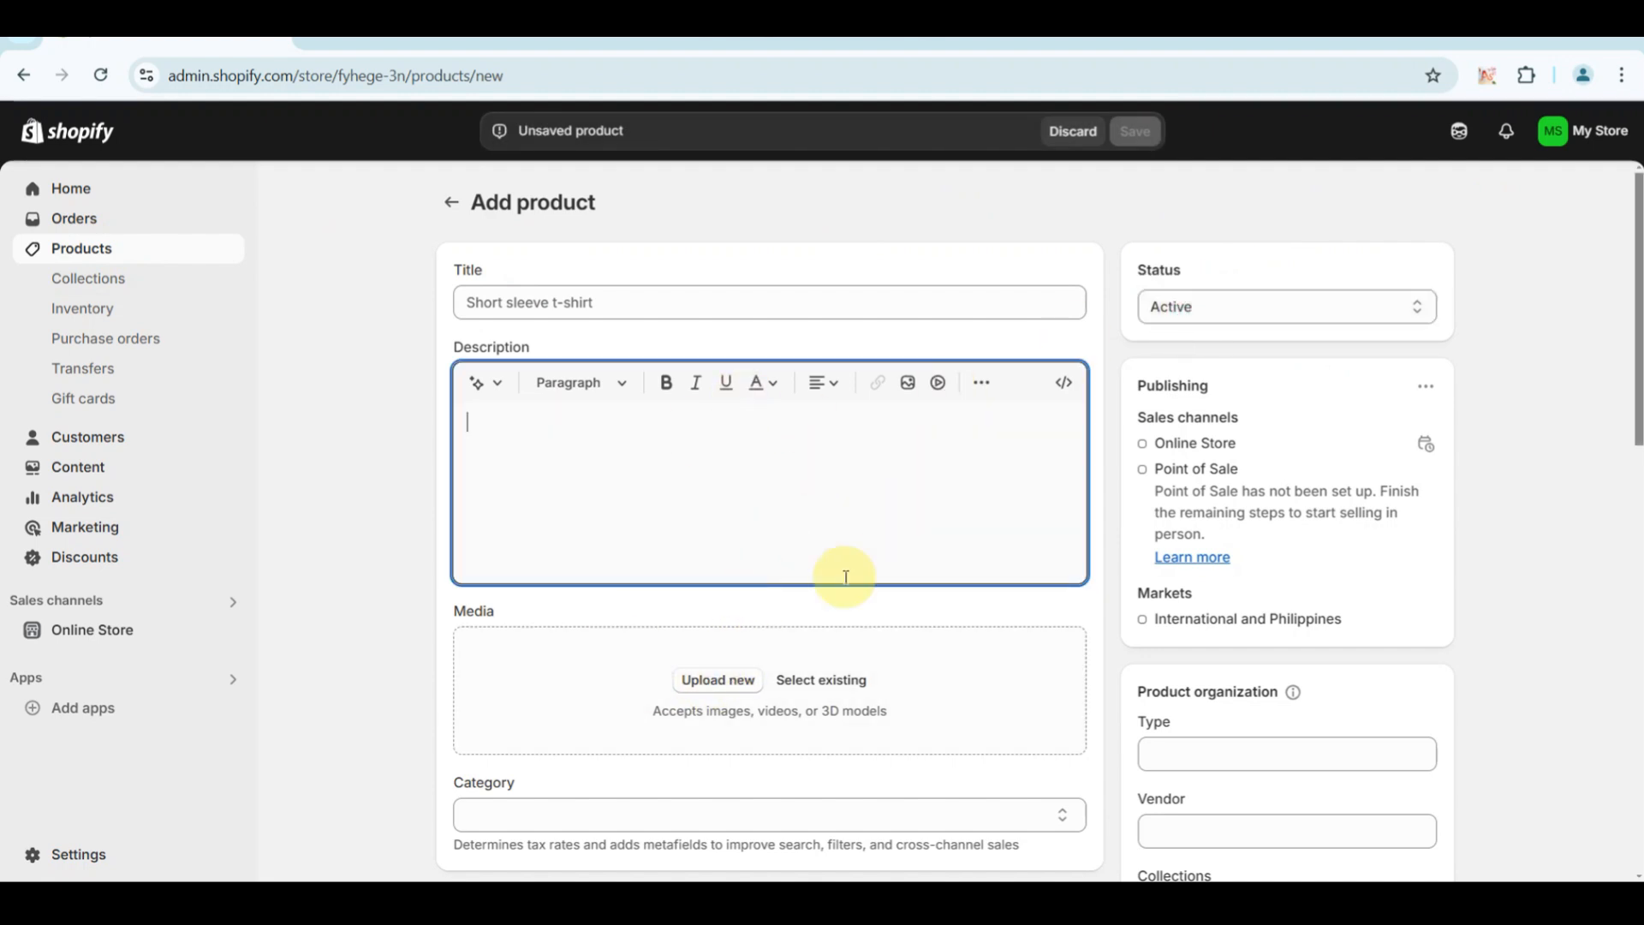
scroll(723, 600, down, 1)
scroll(725, 603, down, 3)
scroll(724, 603, up, 4)
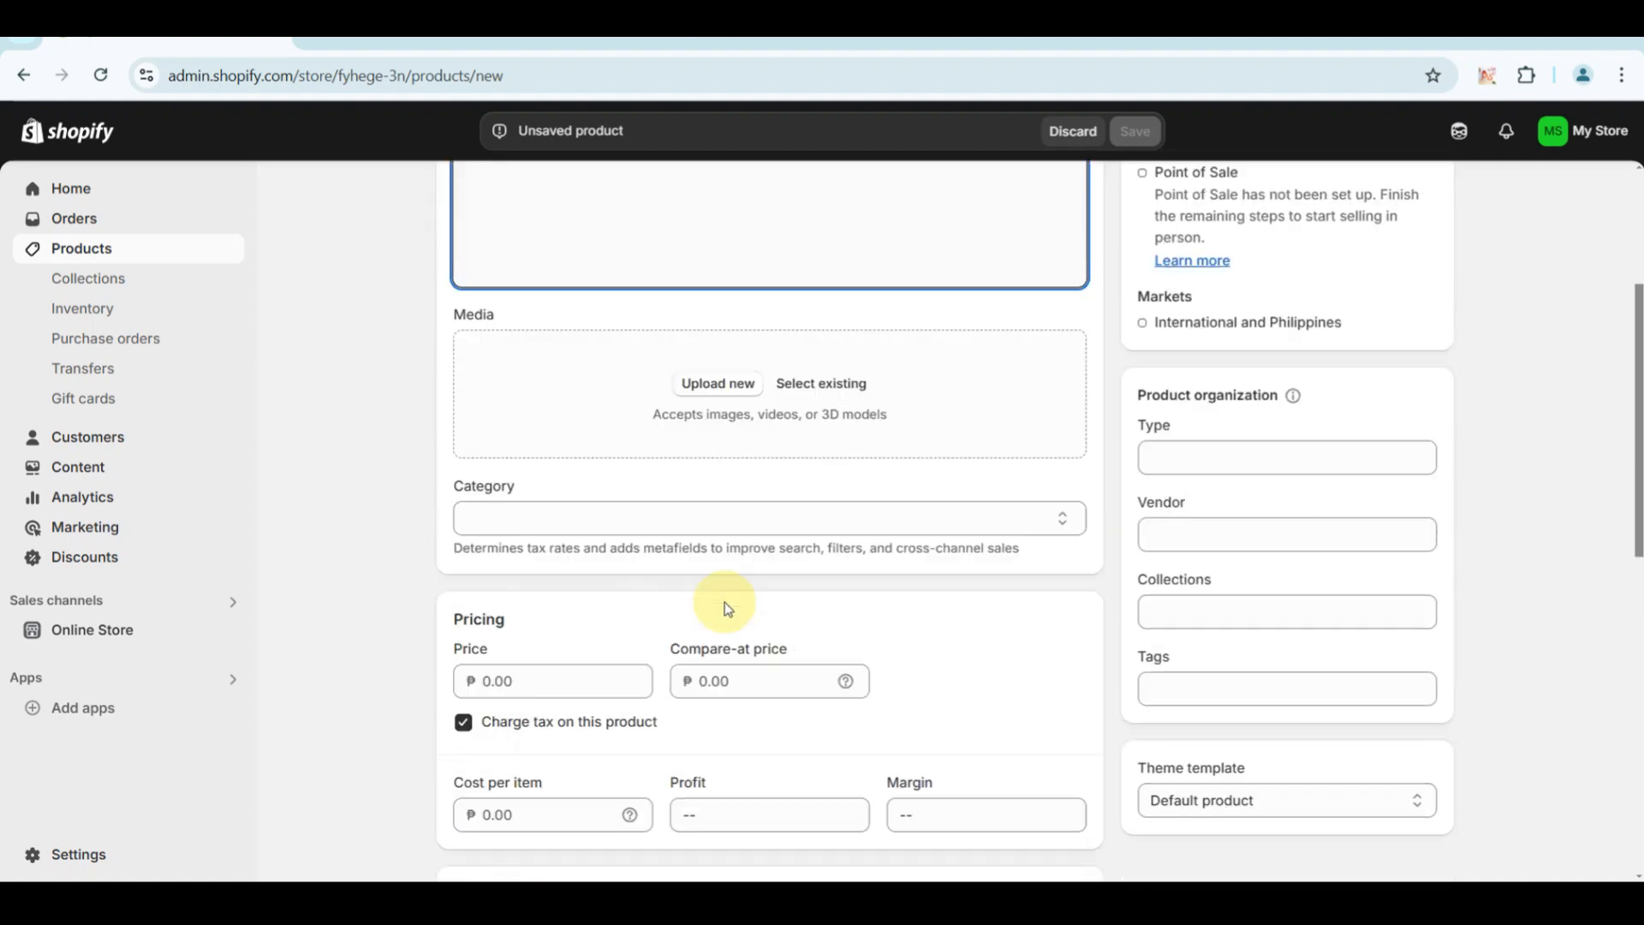
scroll(724, 603, down, 4)
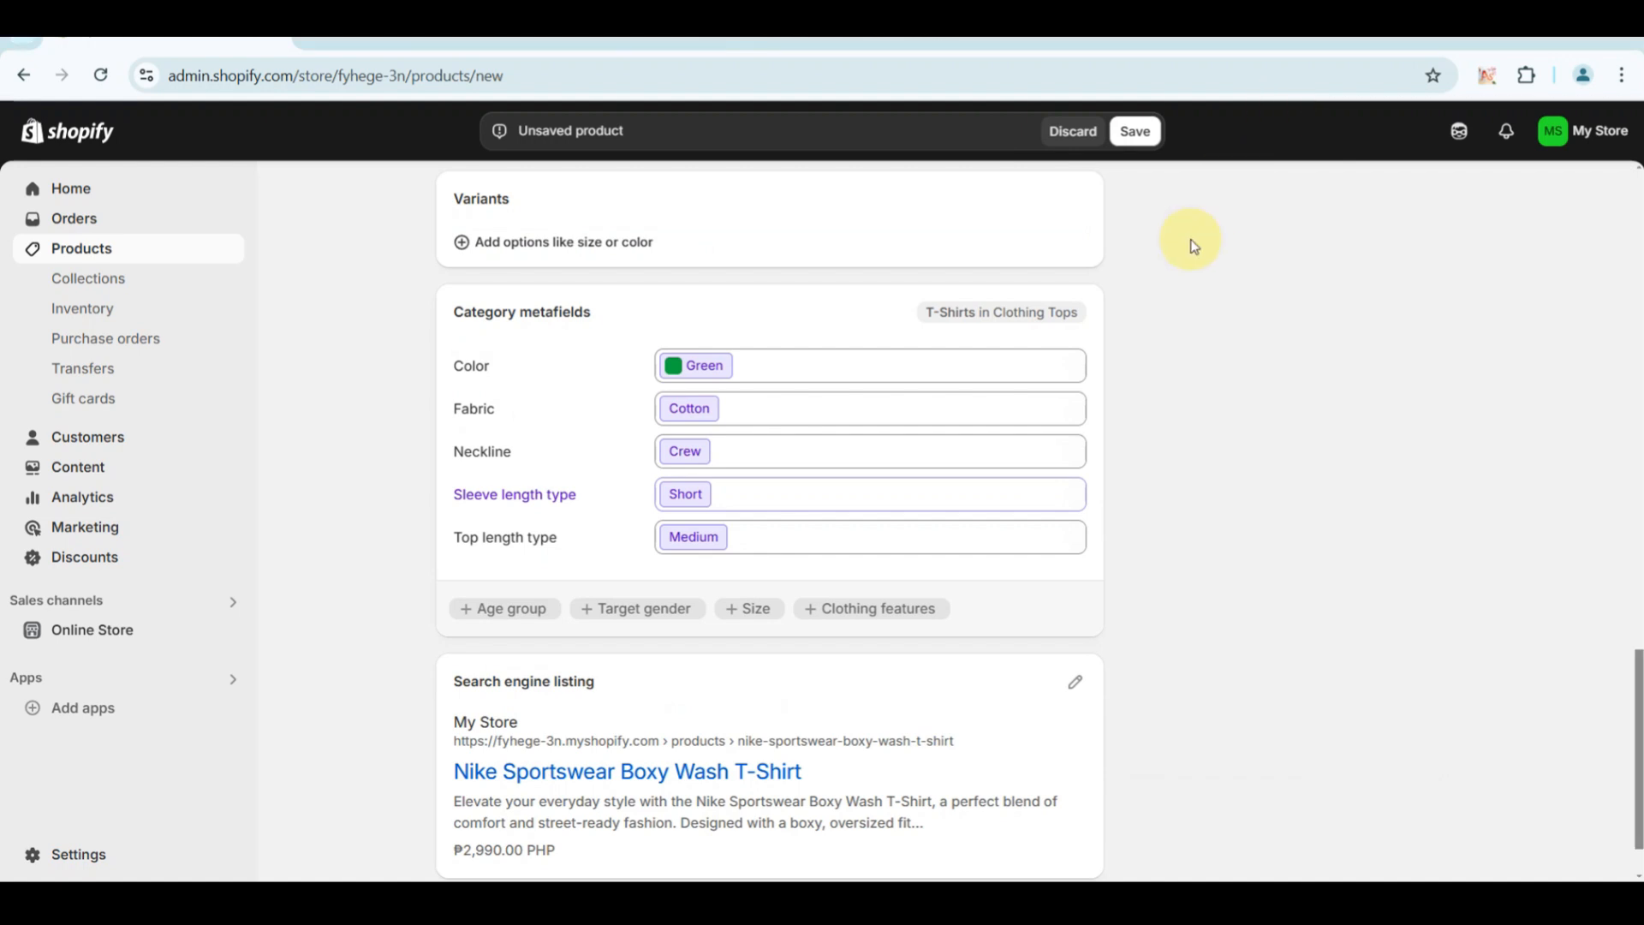
click(1136, 131)
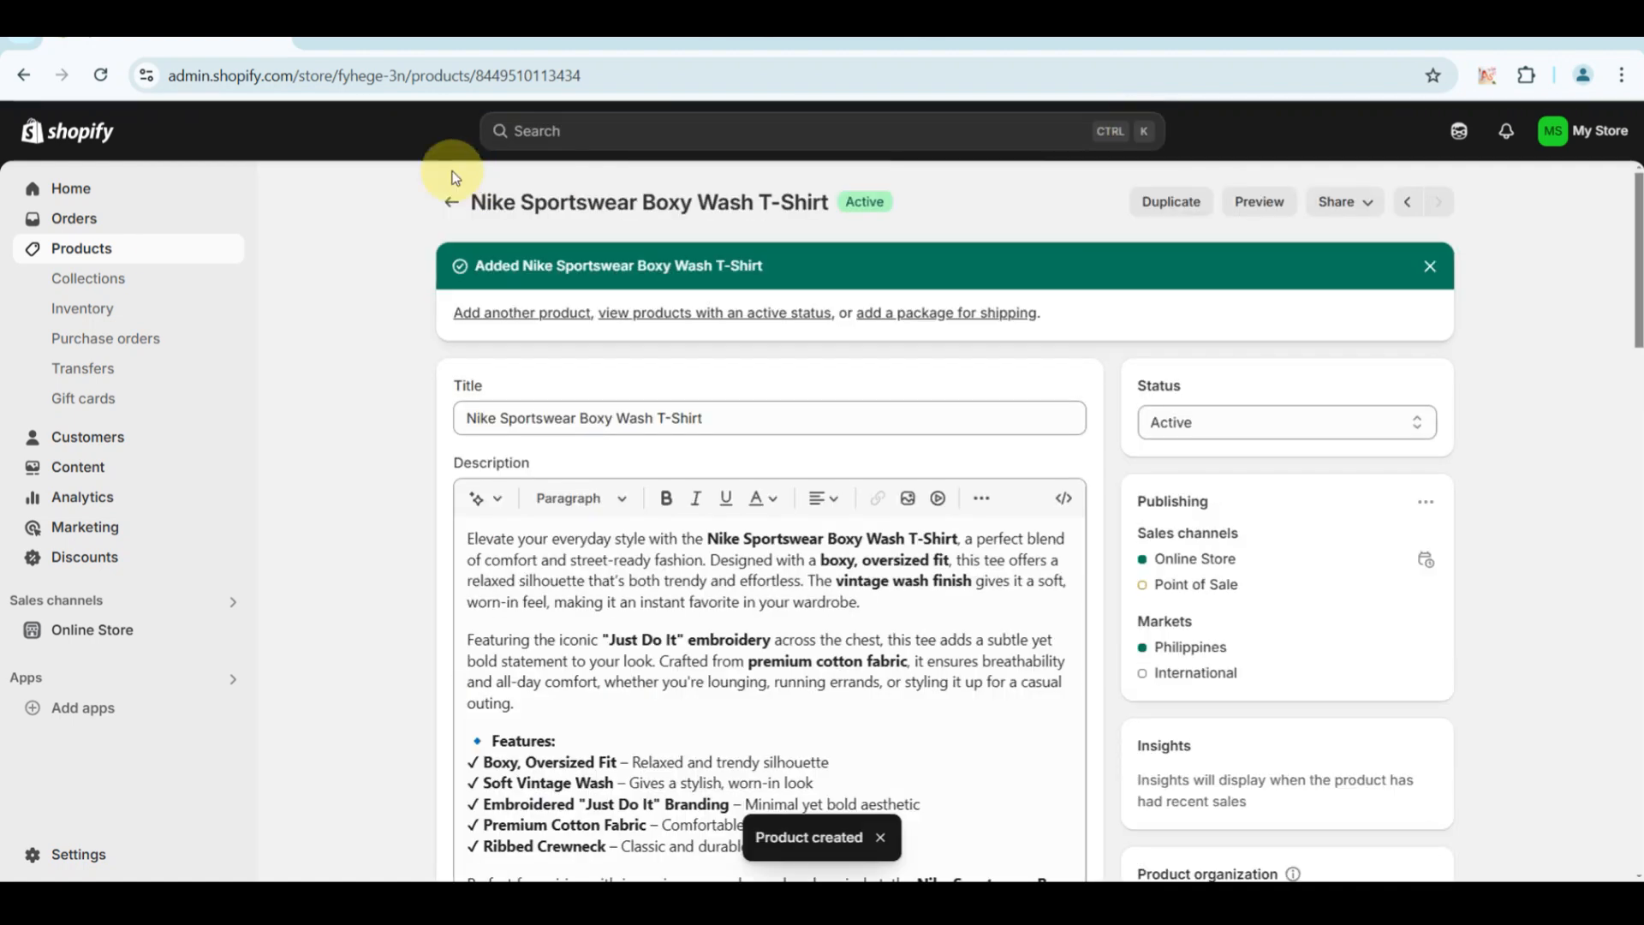
Review the Nike Sportswear Boxy Wash T-Shirt entry from the product list and return to the list.
click(122, 250)
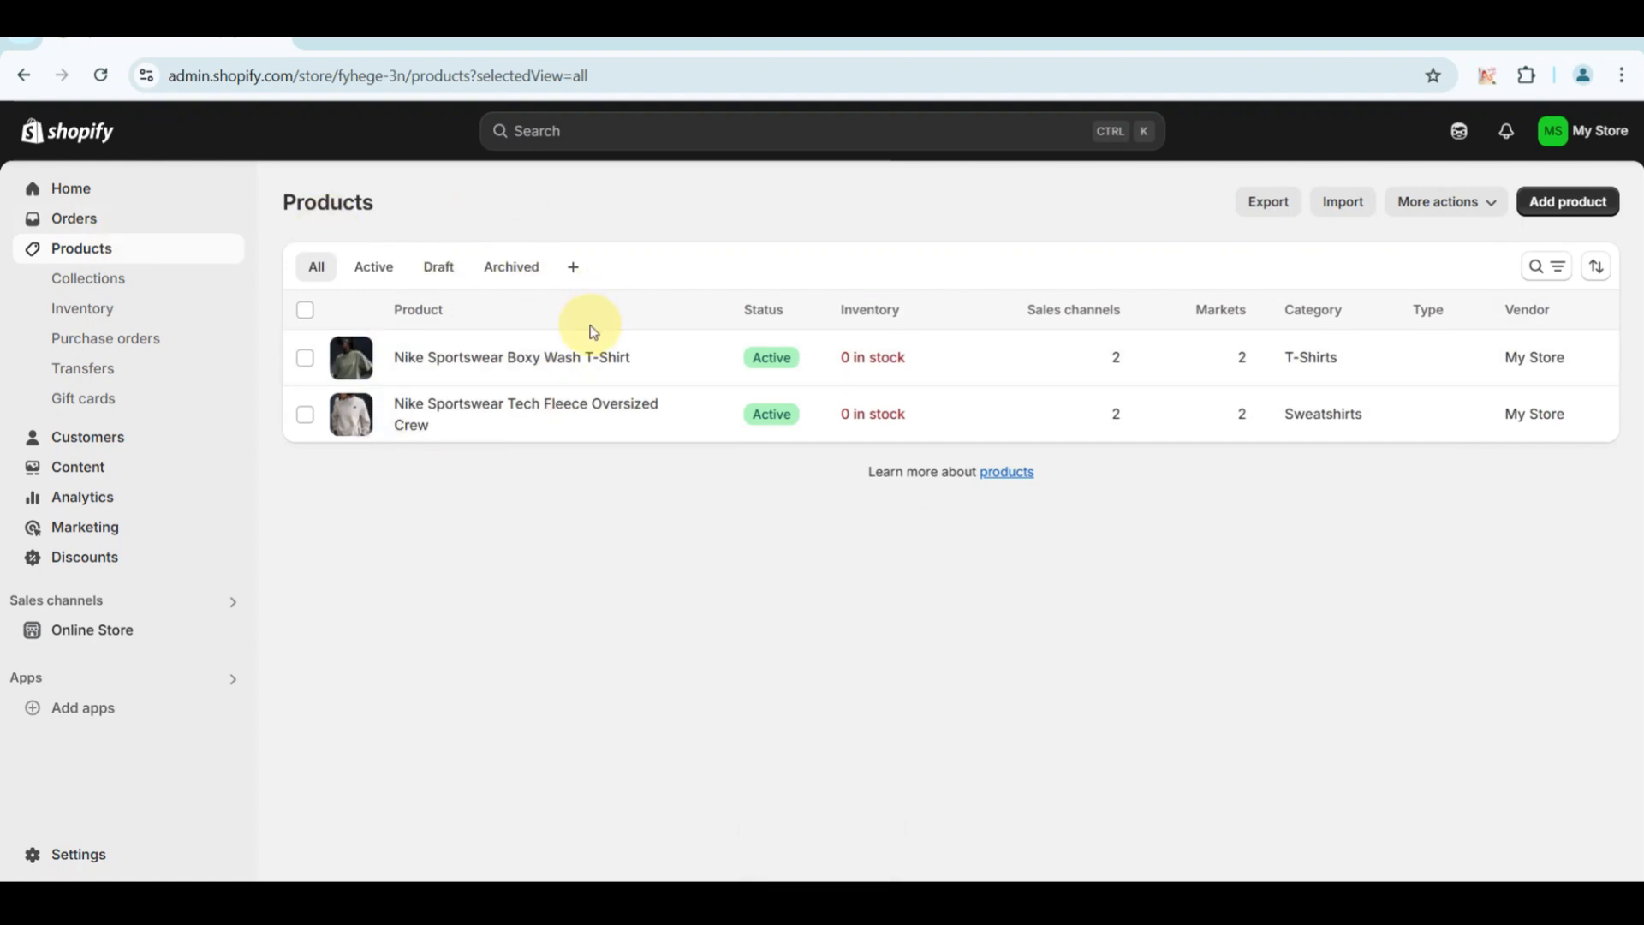
click(1351, 361)
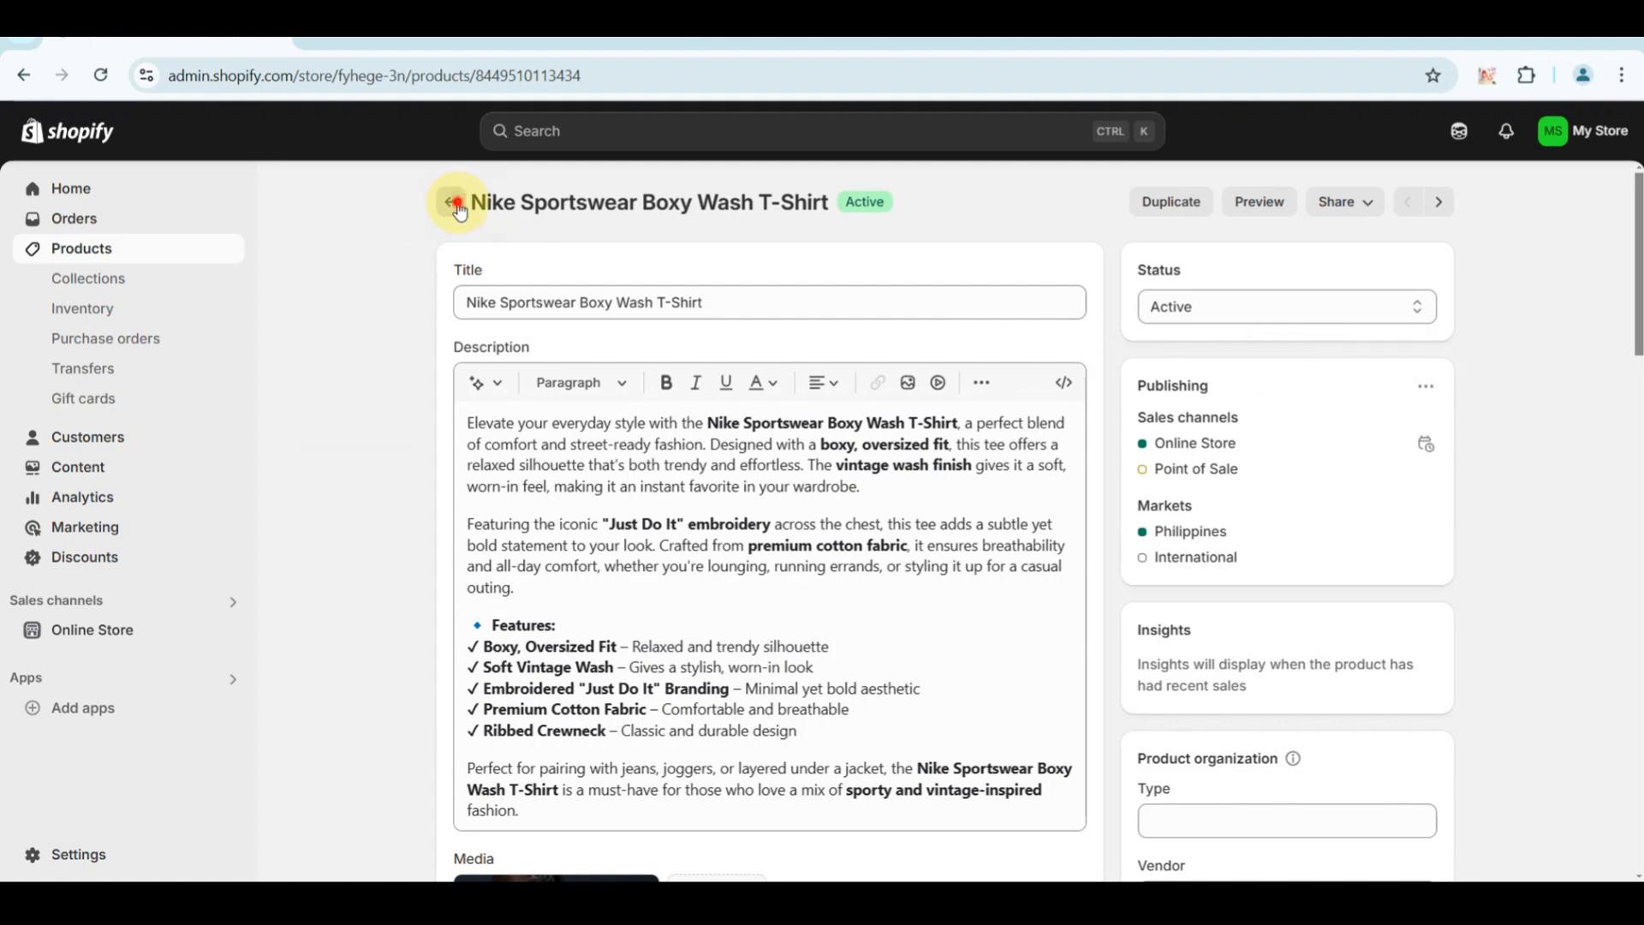
click(458, 207)
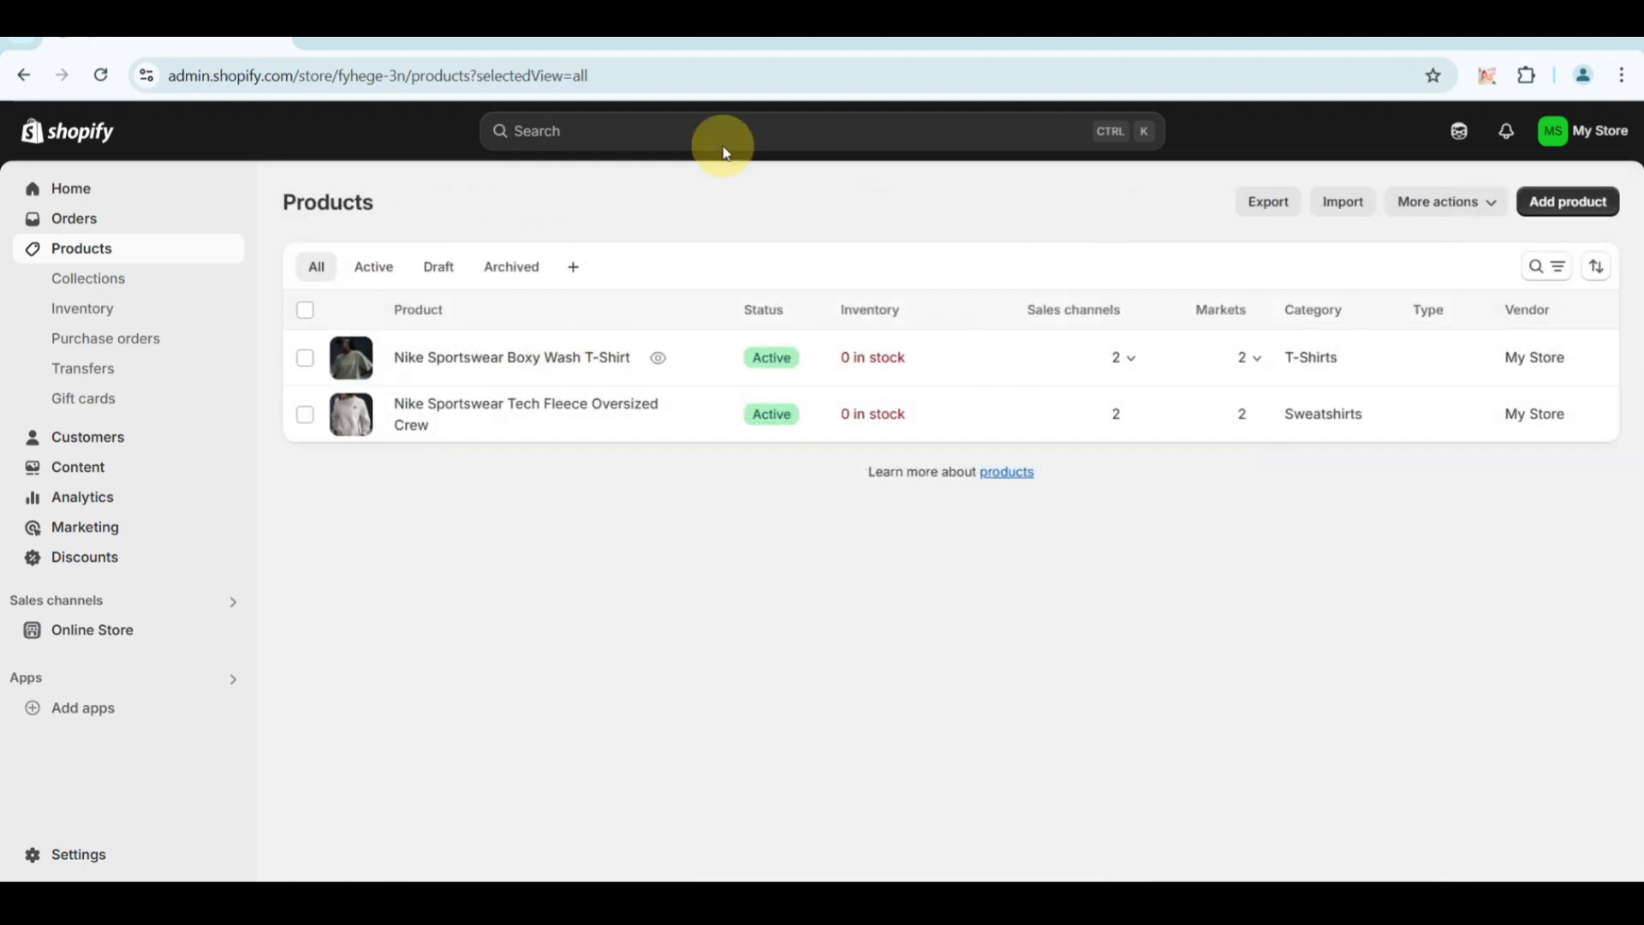
Open the most recently saved Prestige trial theme from the online store's theme library for customization.
click(141, 638)
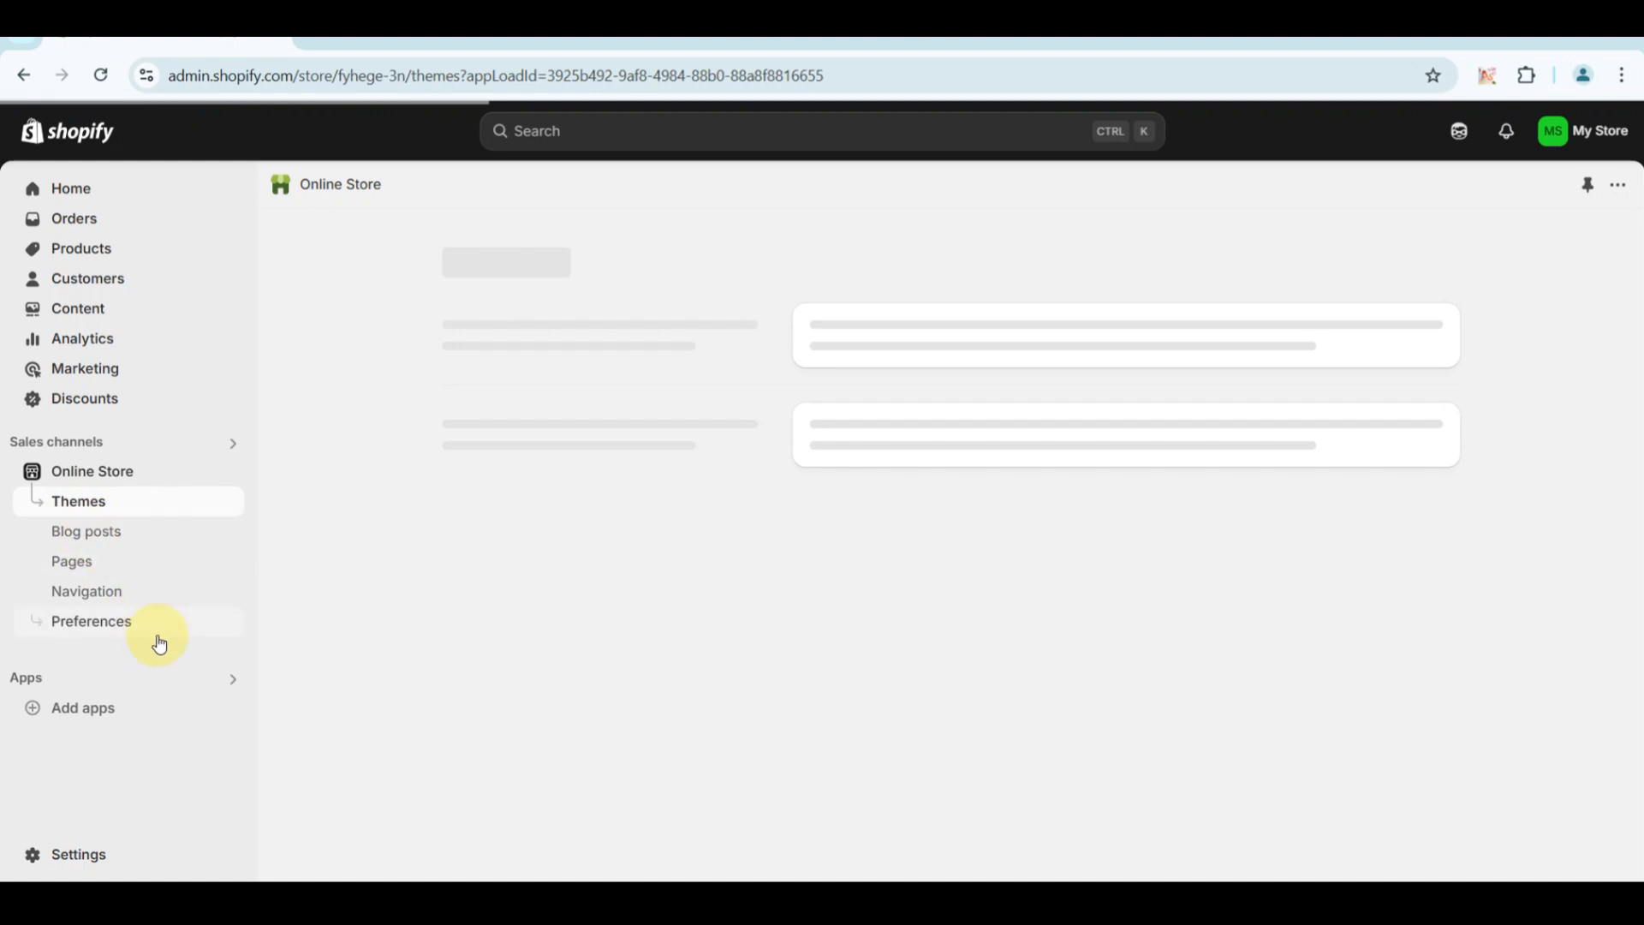
scroll(510, 492, down, 5)
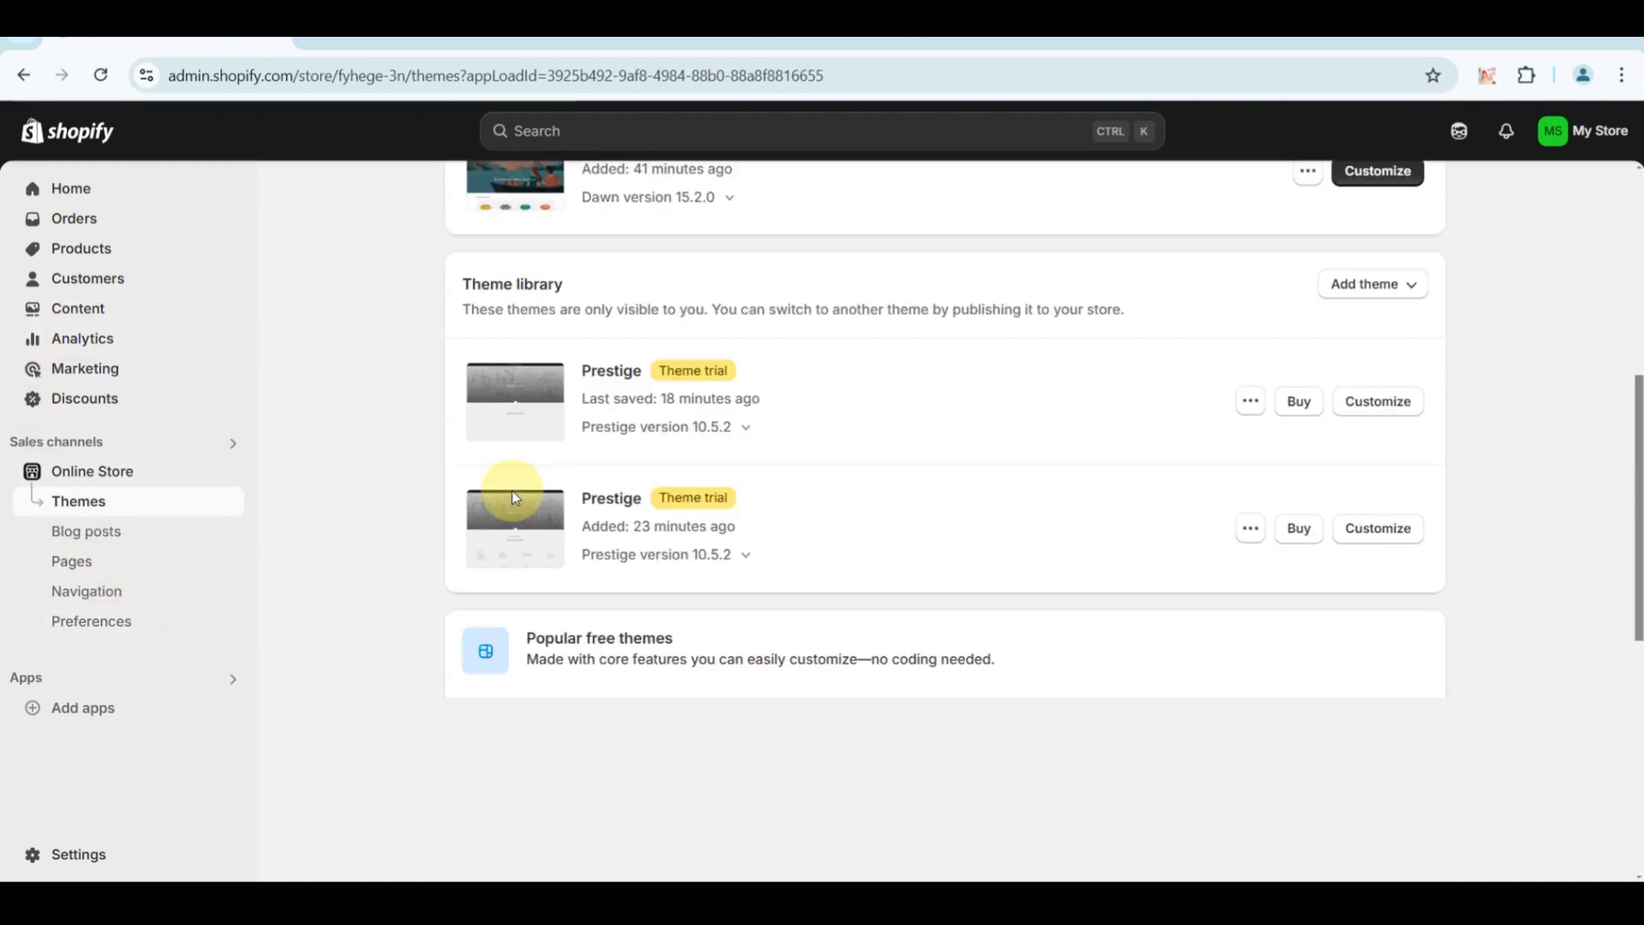
scroll(512, 495, down, 2)
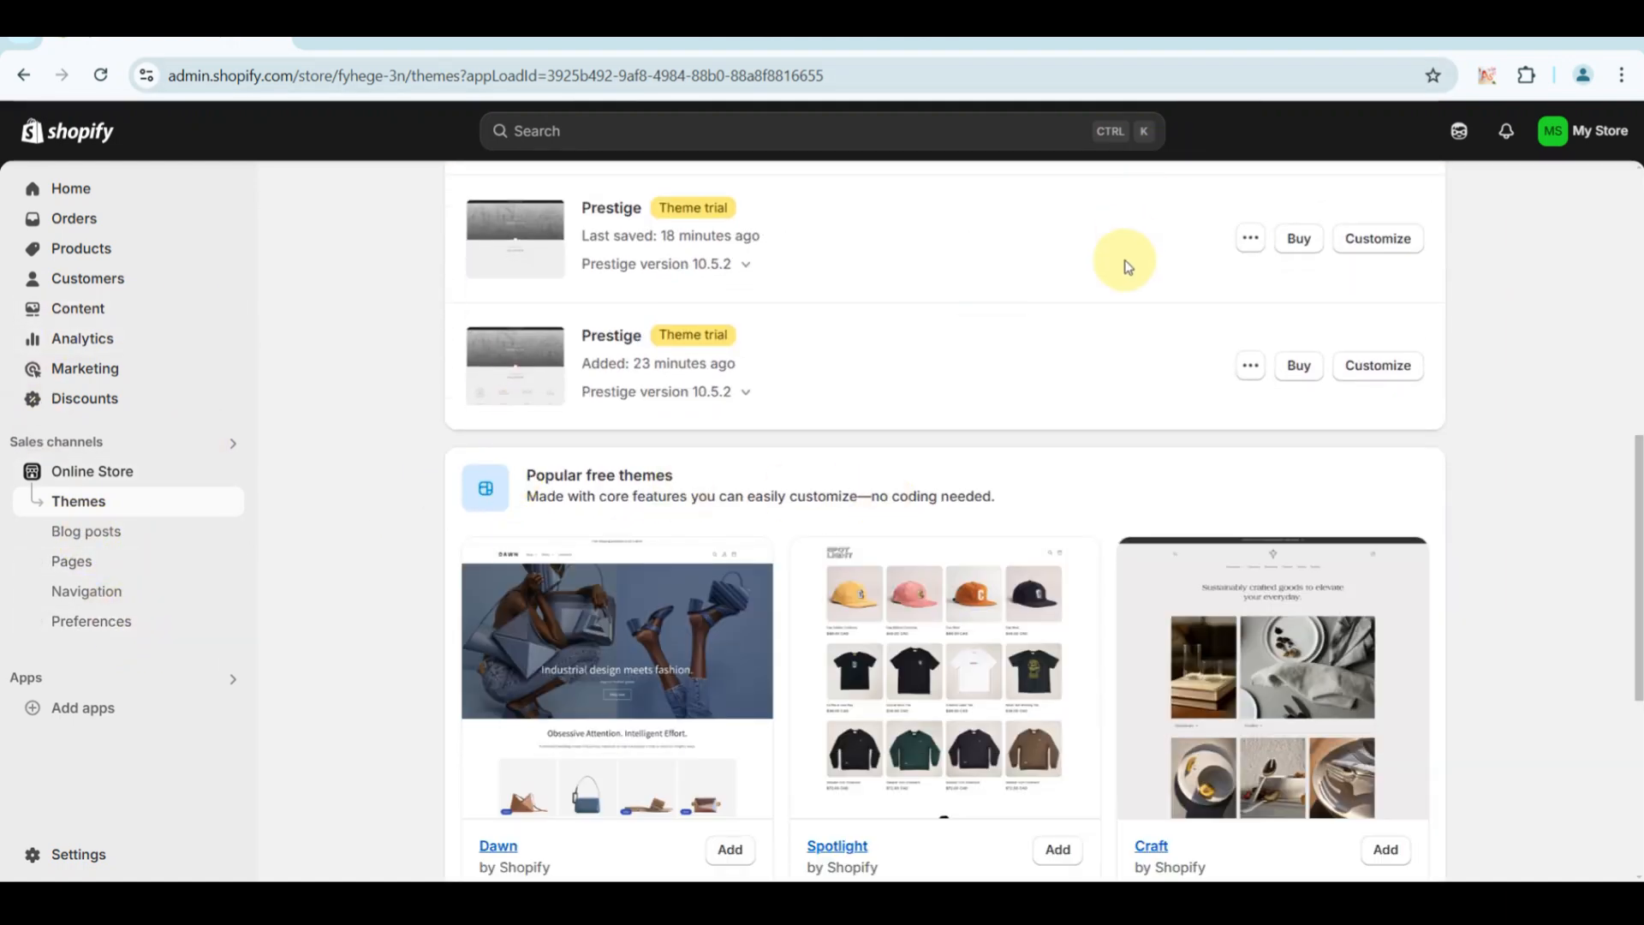
scroll(1123, 266, up, 1)
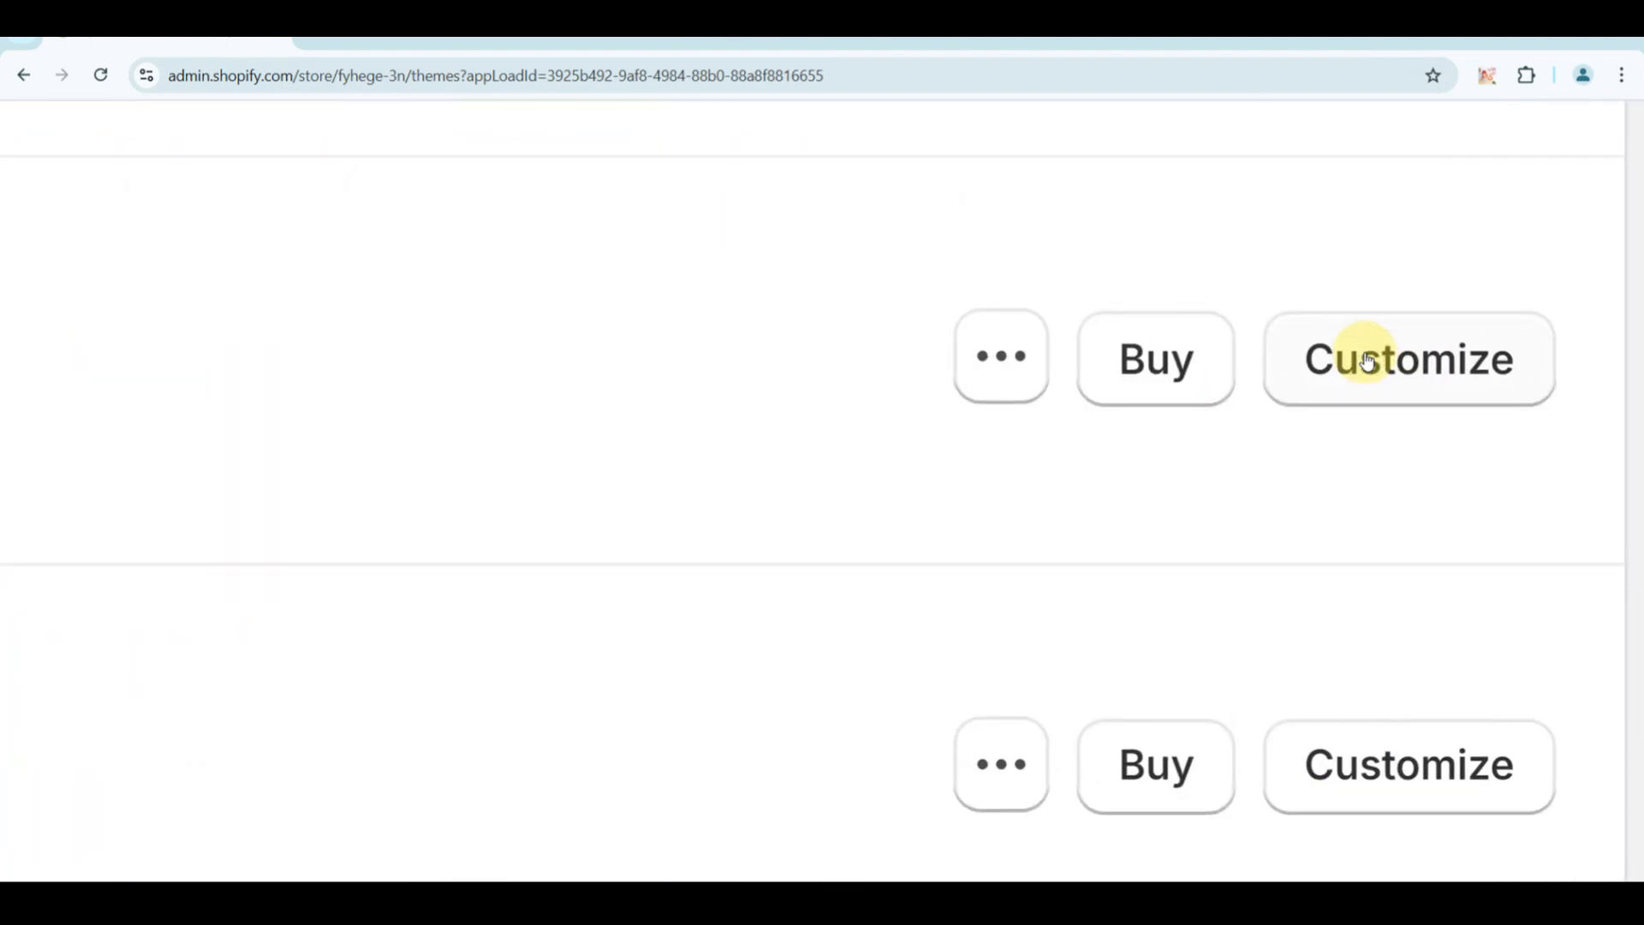
click(1365, 343)
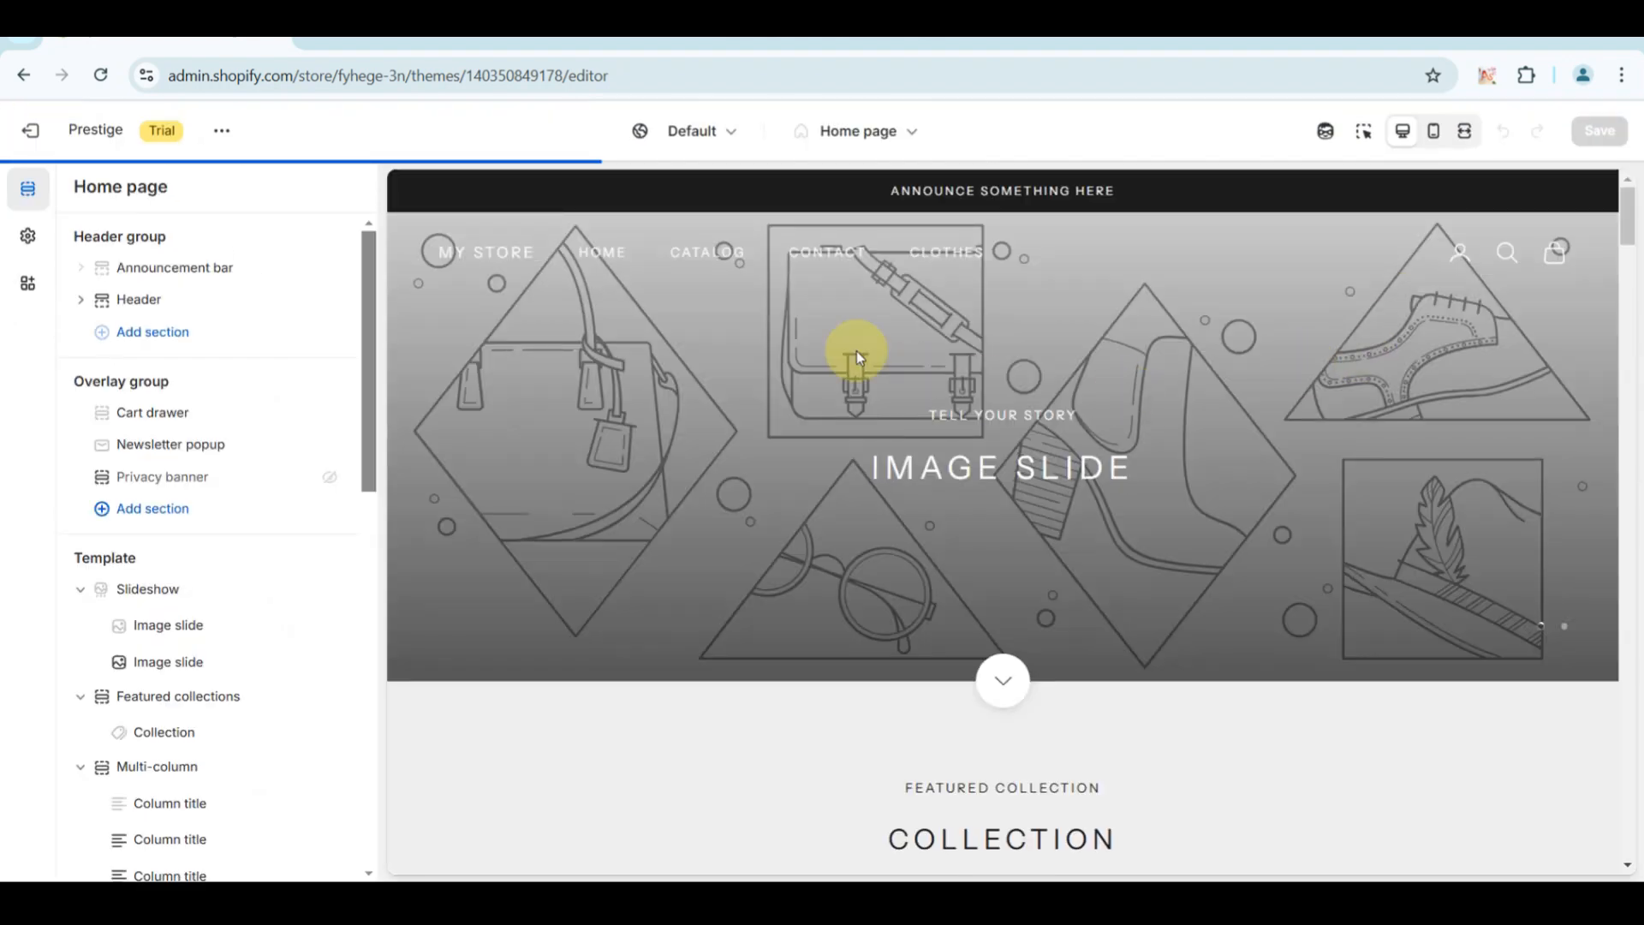
Switch the theme editor from the home page to the Default product template.
click(915, 137)
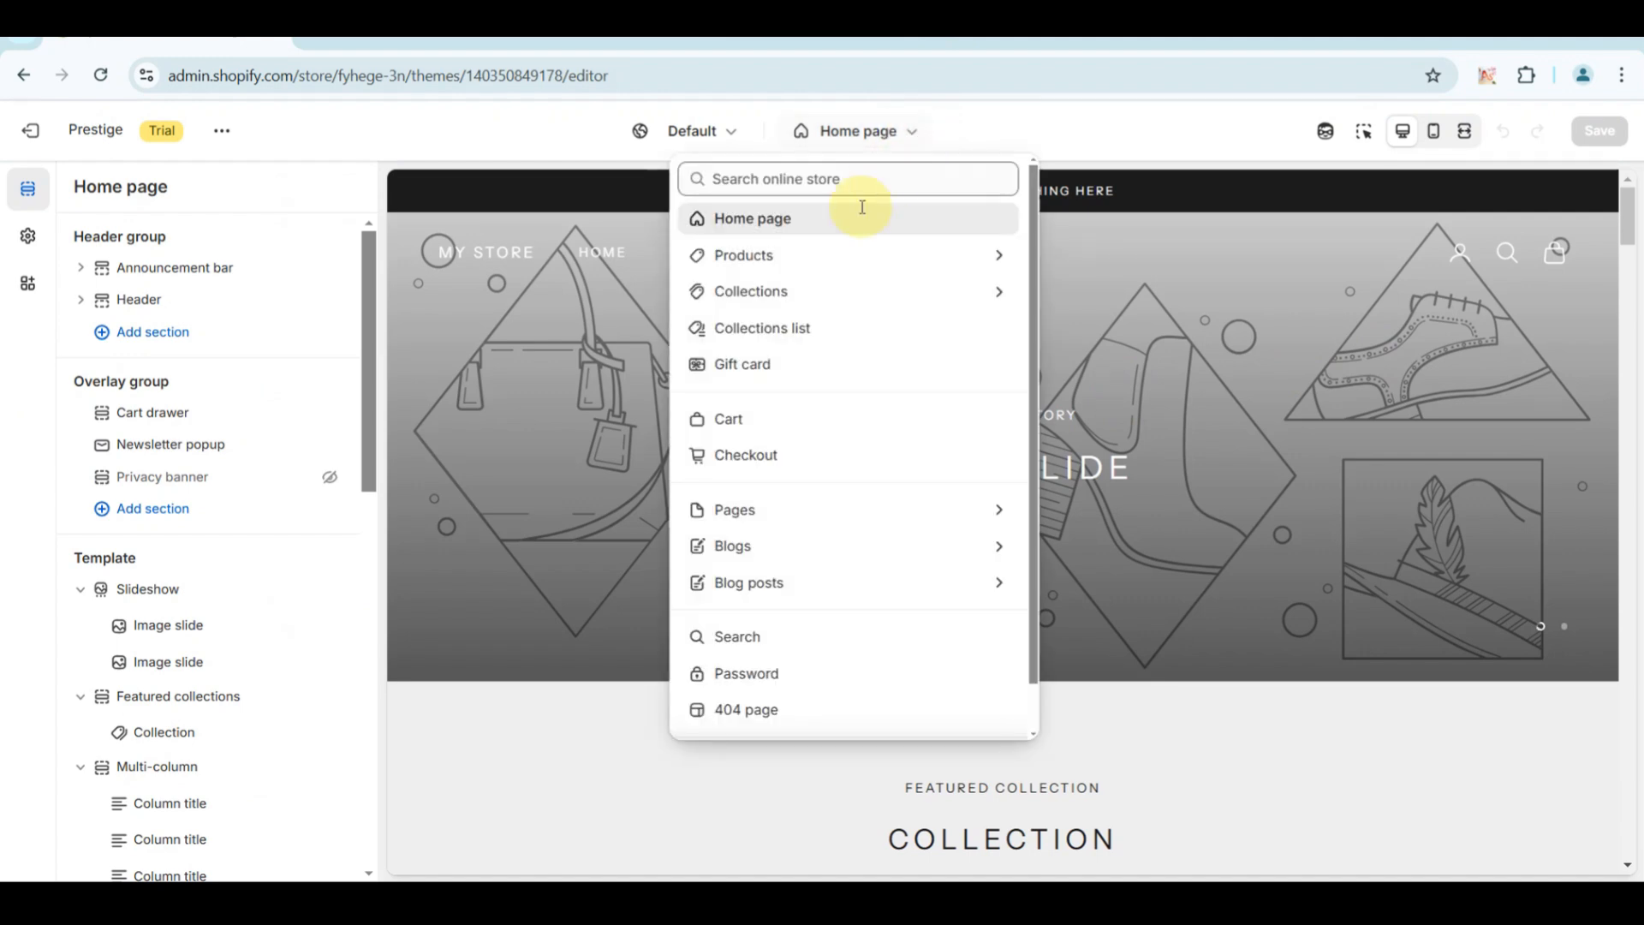
click(773, 257)
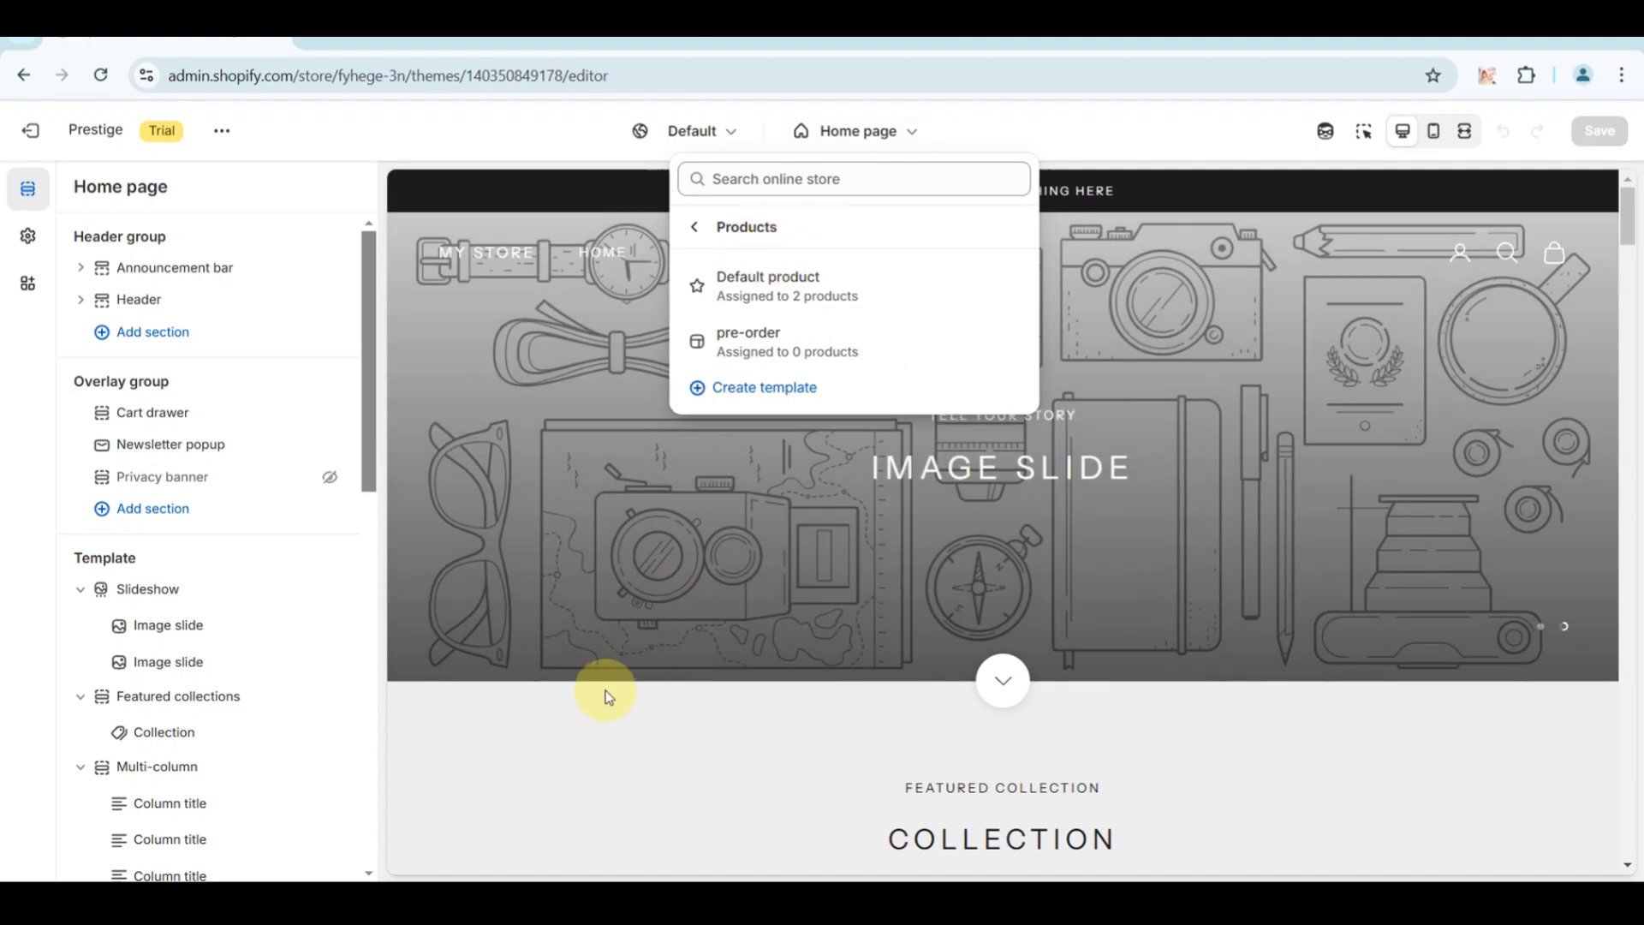
click(748, 285)
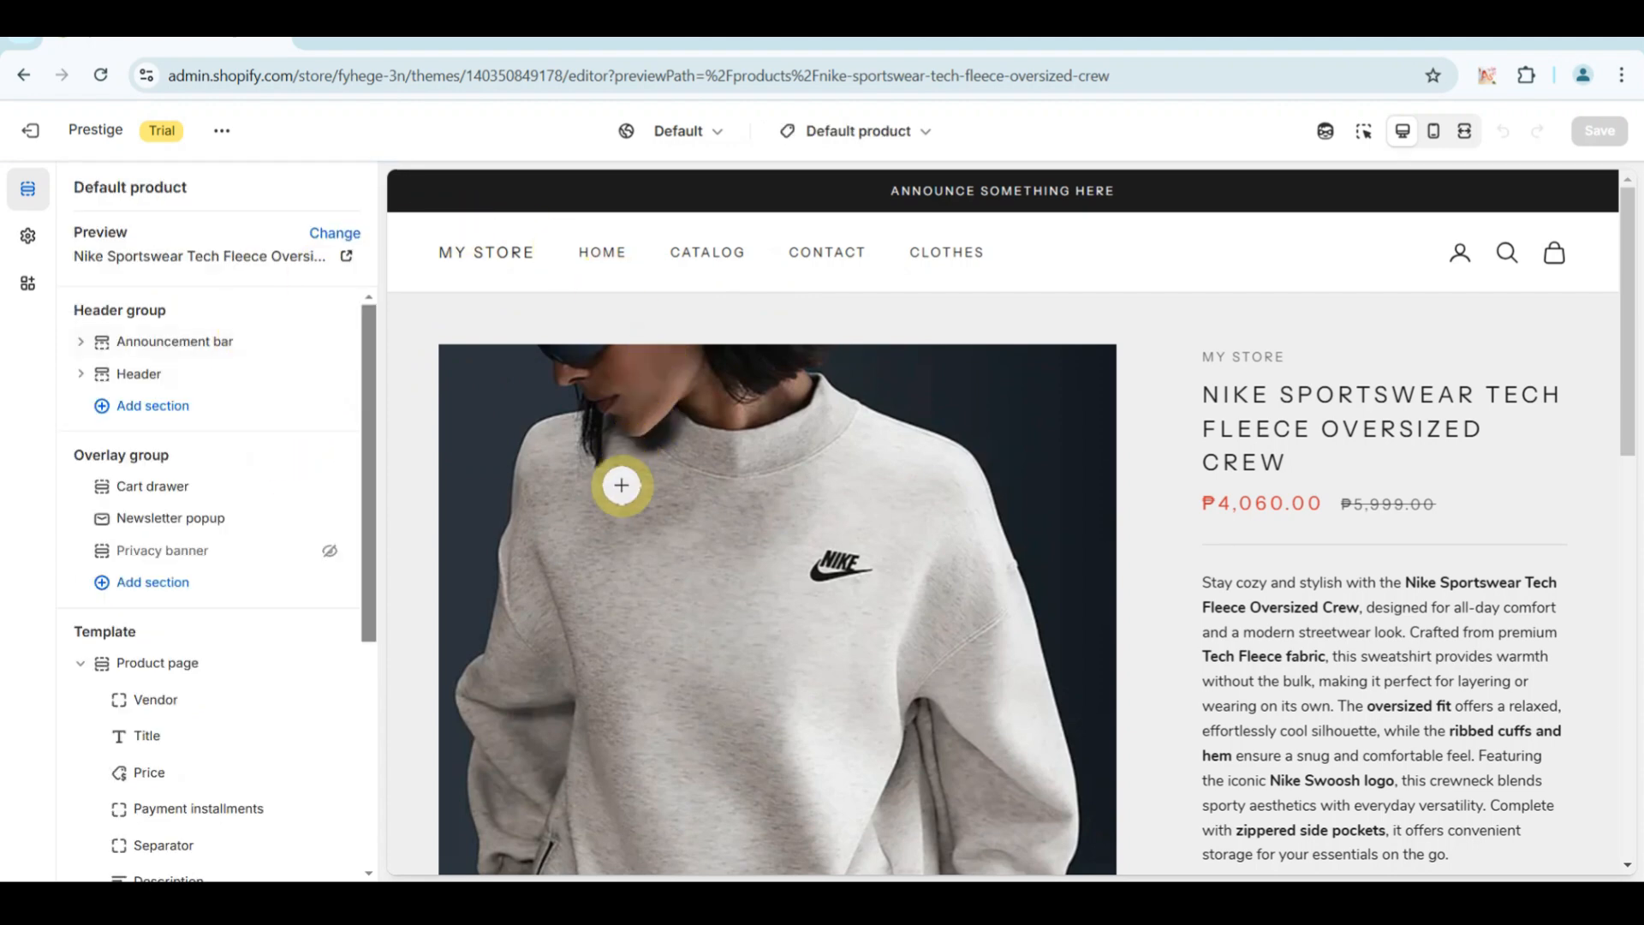
Examine the sweatshirt's product page preview, including its lower sections and the enlarged product photo.
scroll(621, 485, down, 8)
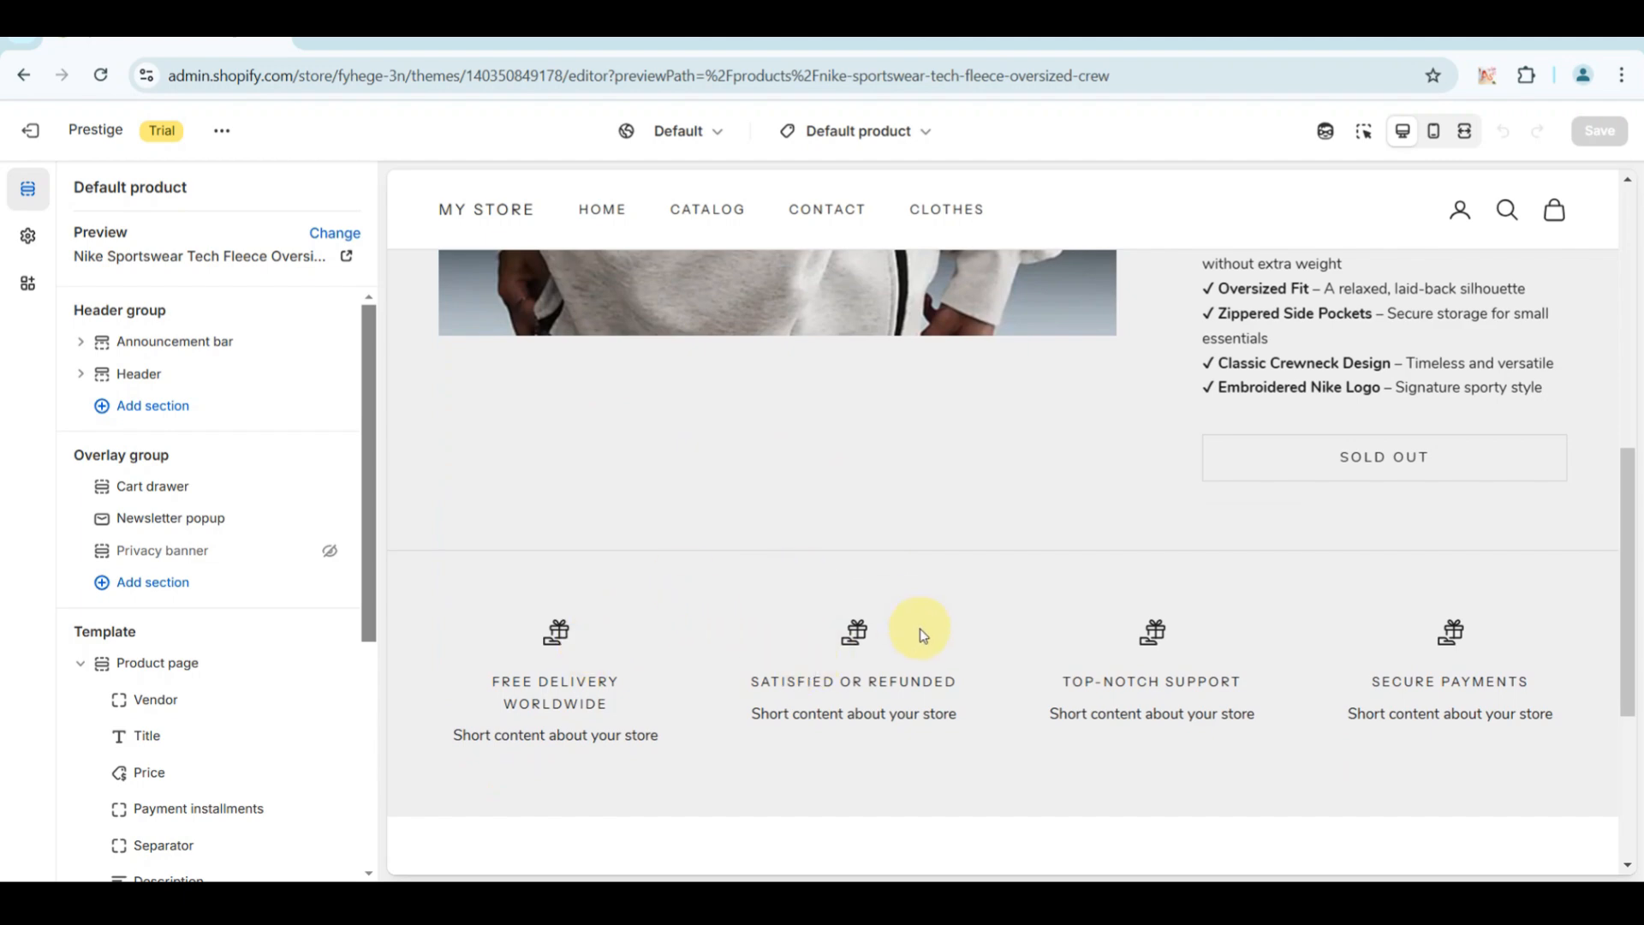
scroll(1018, 578, up, 8)
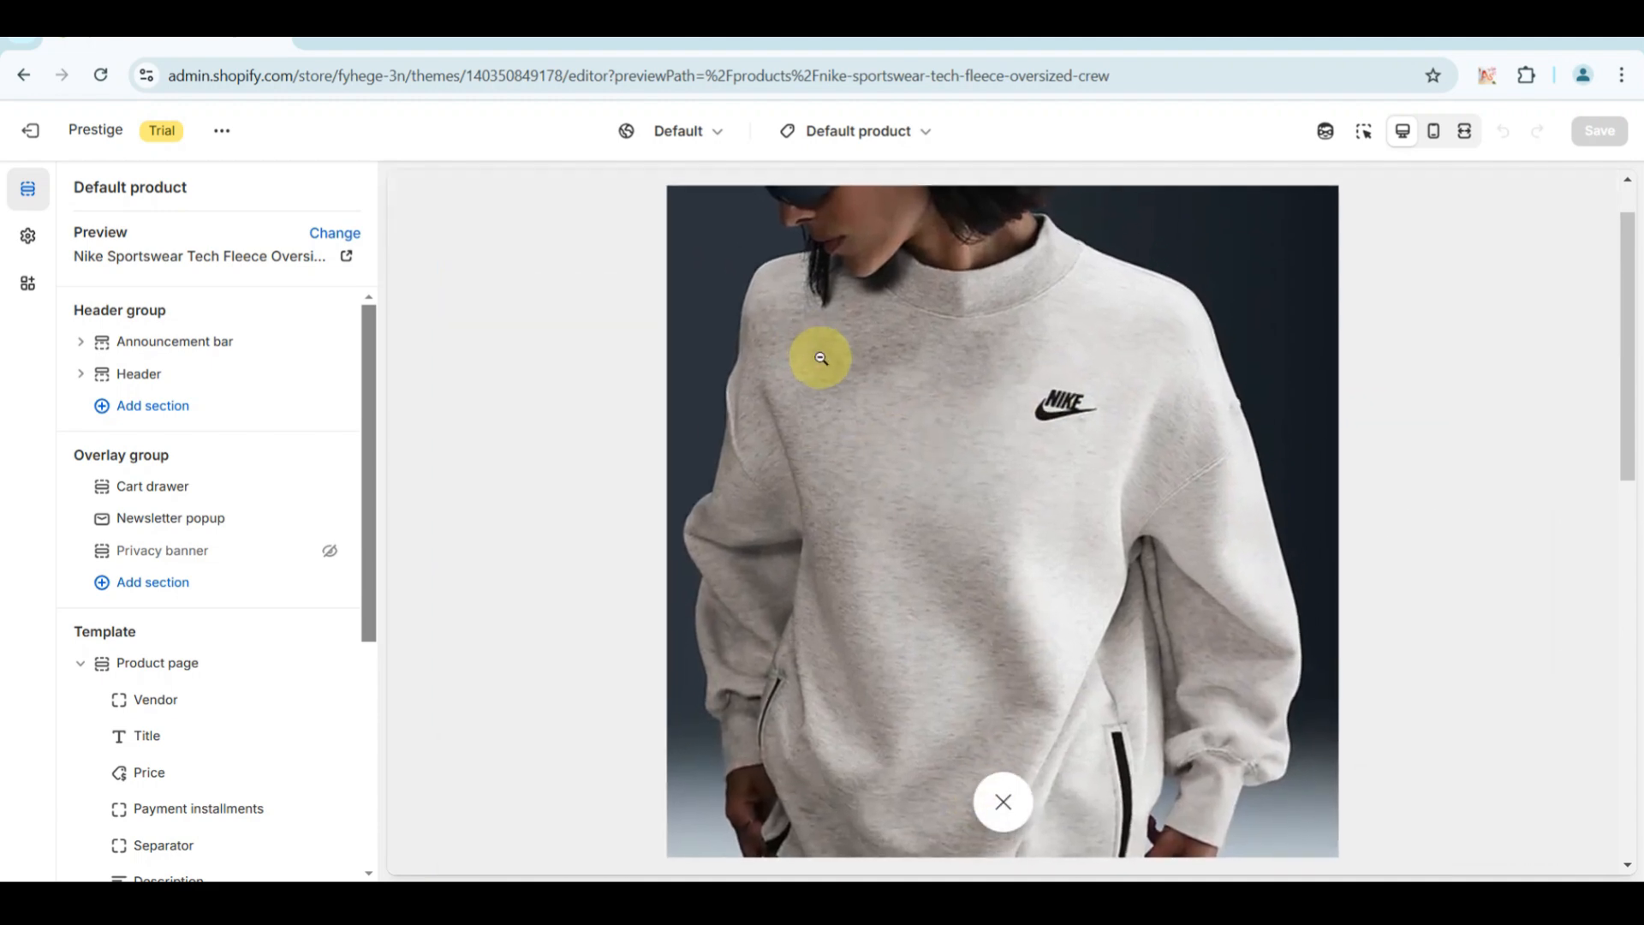
scroll(822, 358, up, 2)
scroll(822, 358, down, 2)
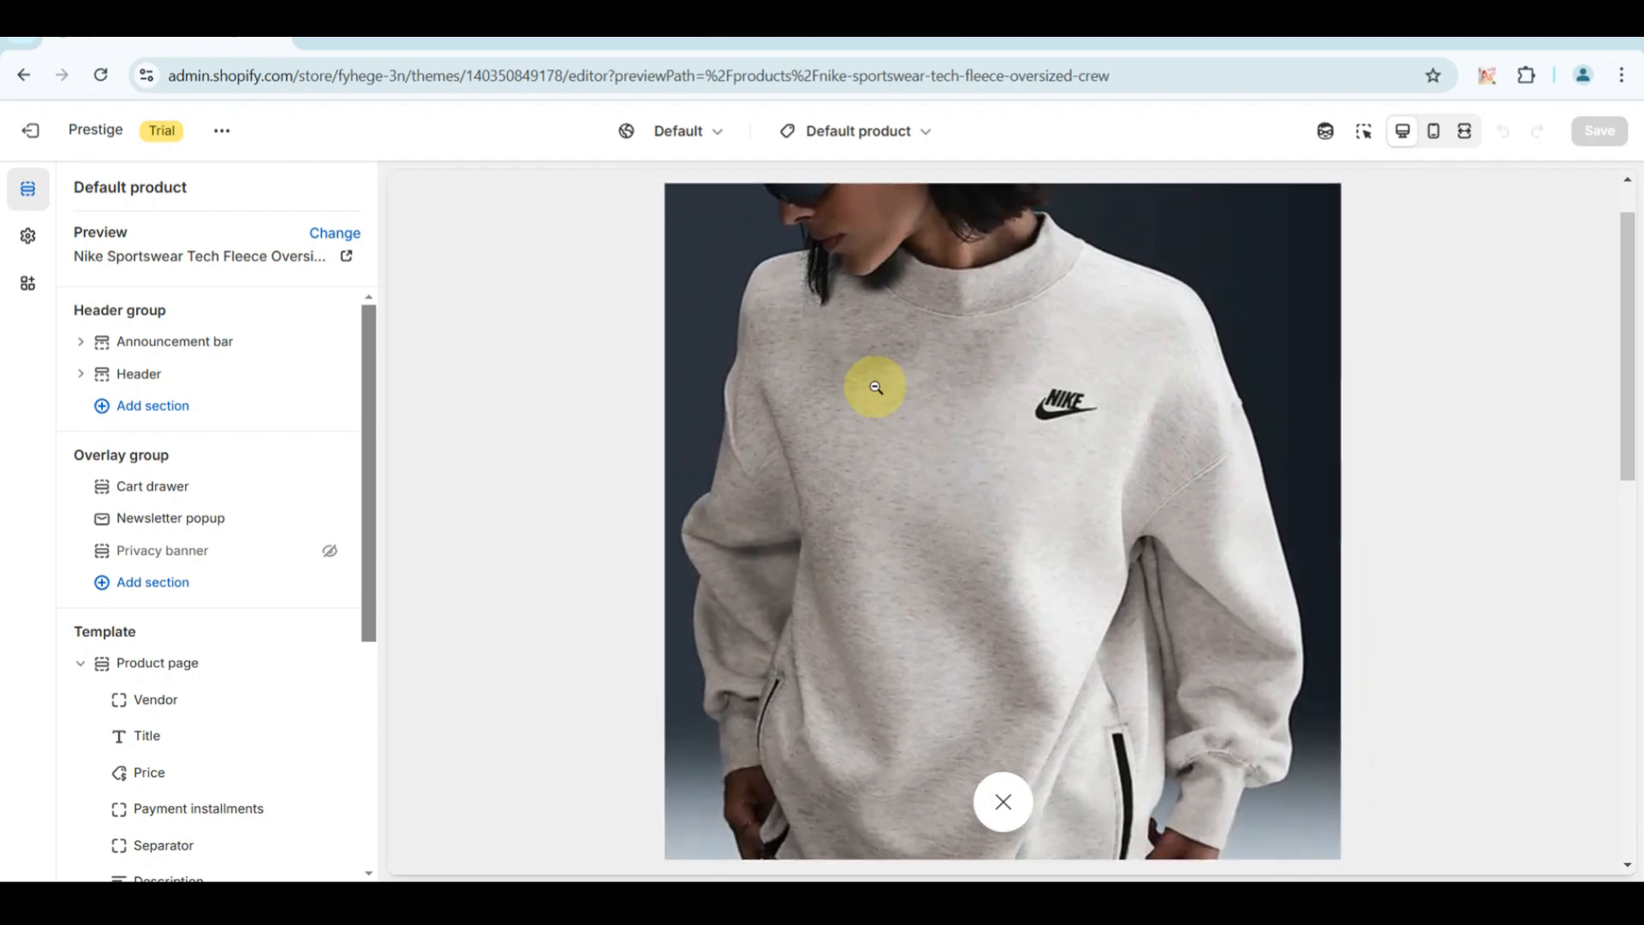
click(1004, 802)
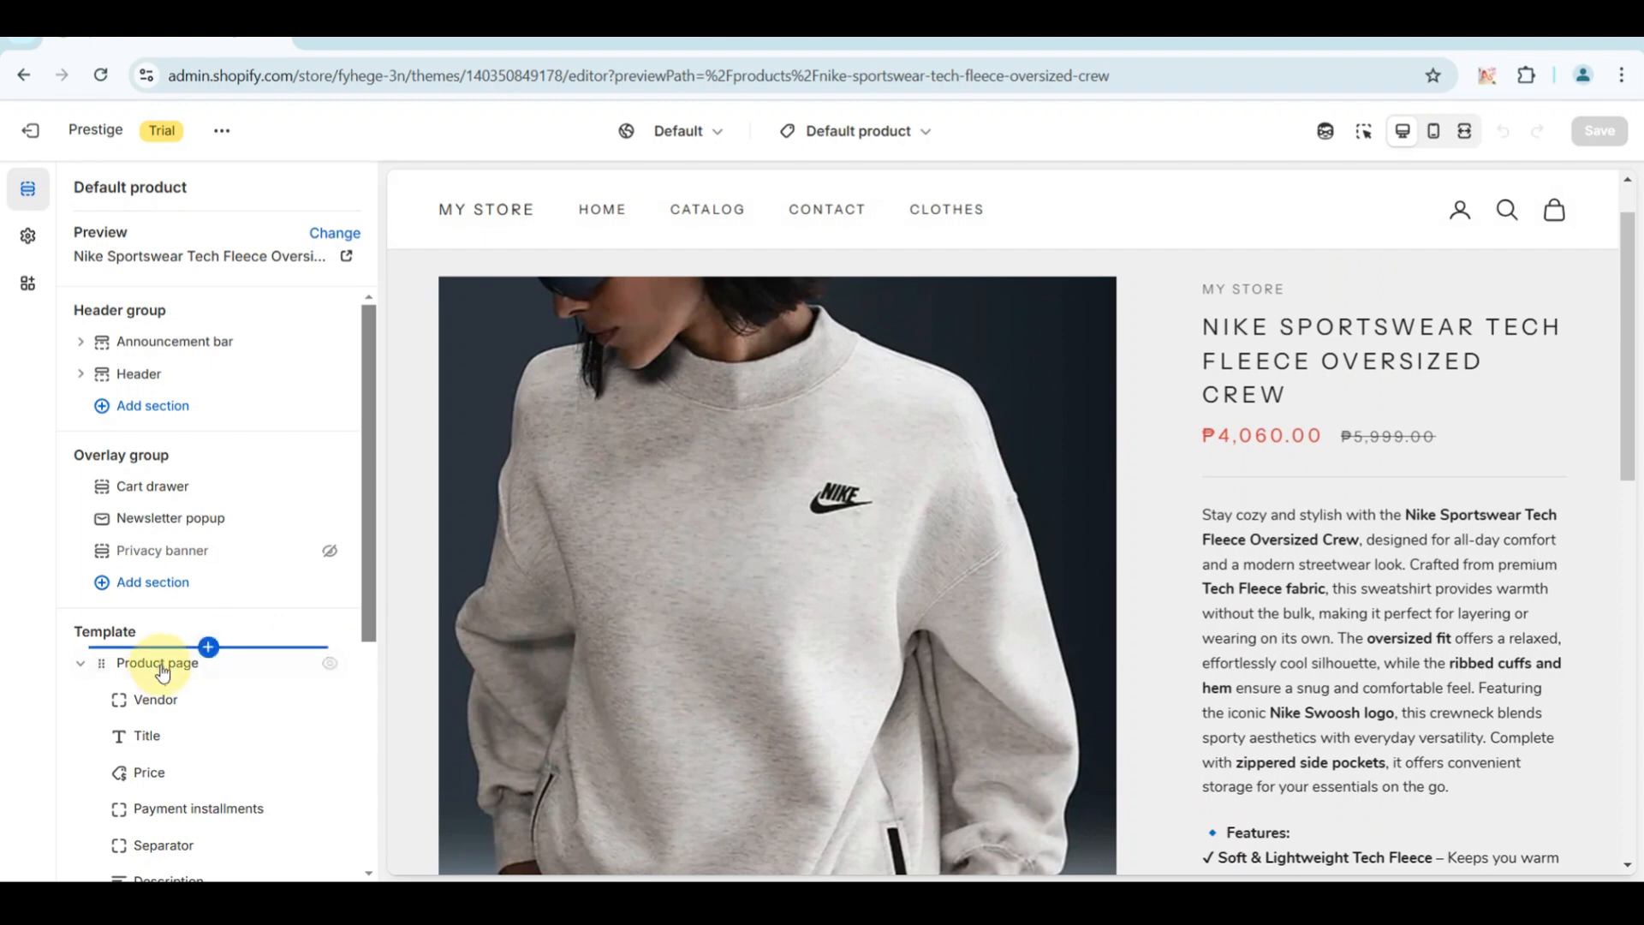
Set the color scheme of the template's Product page section to Scheme 3.
click(155, 662)
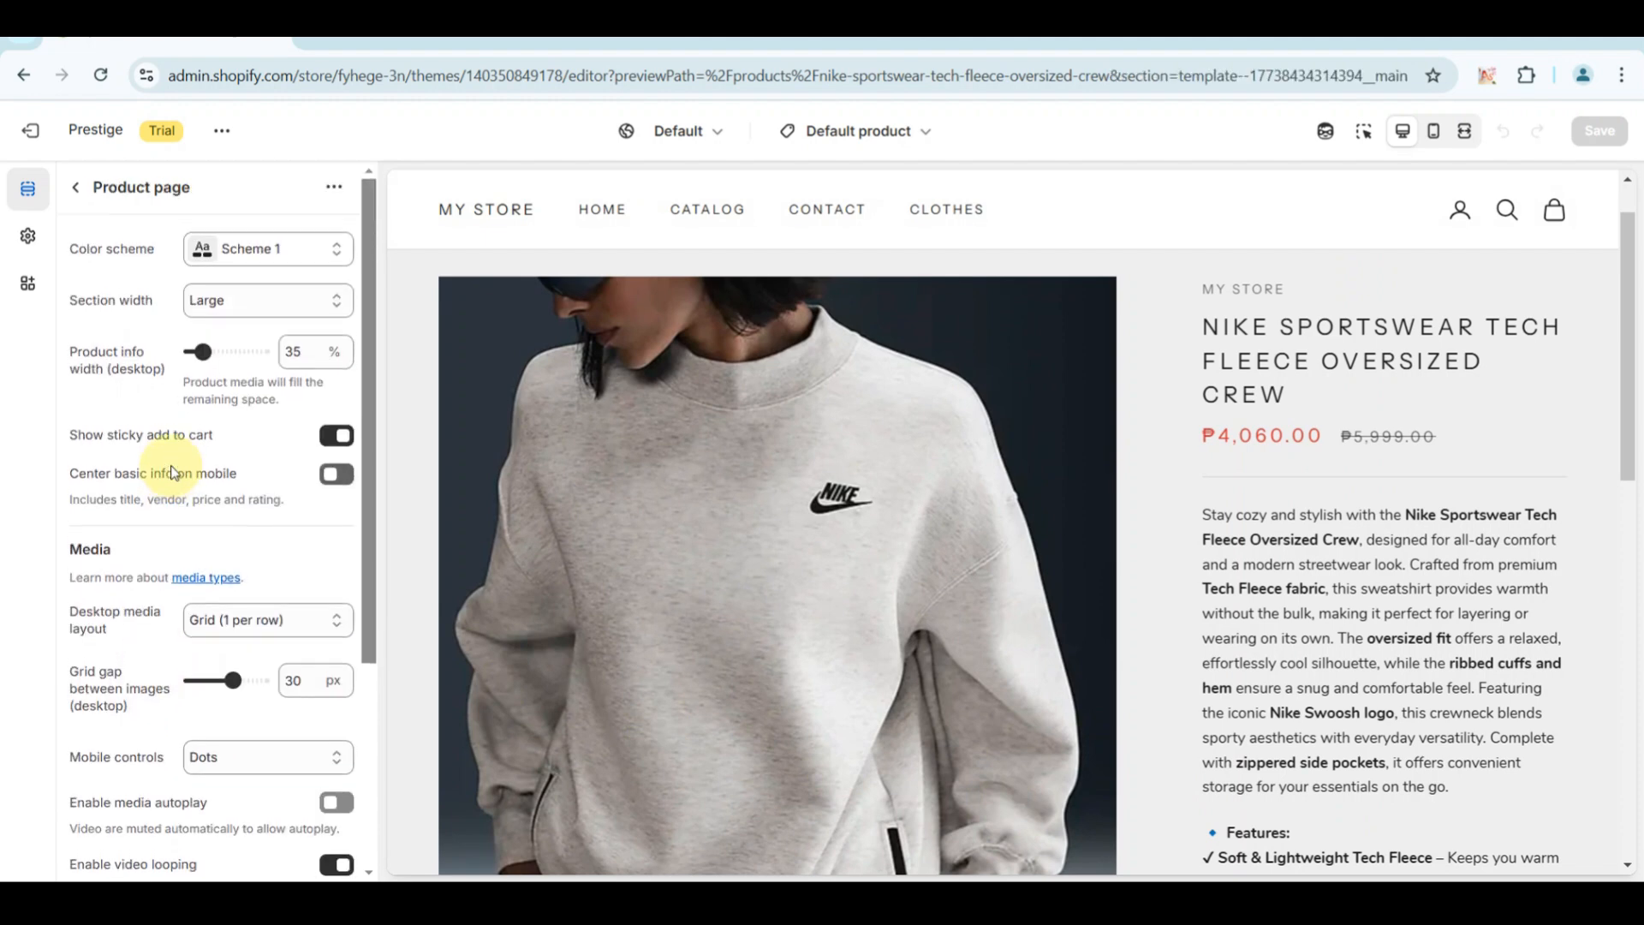
click(340, 258)
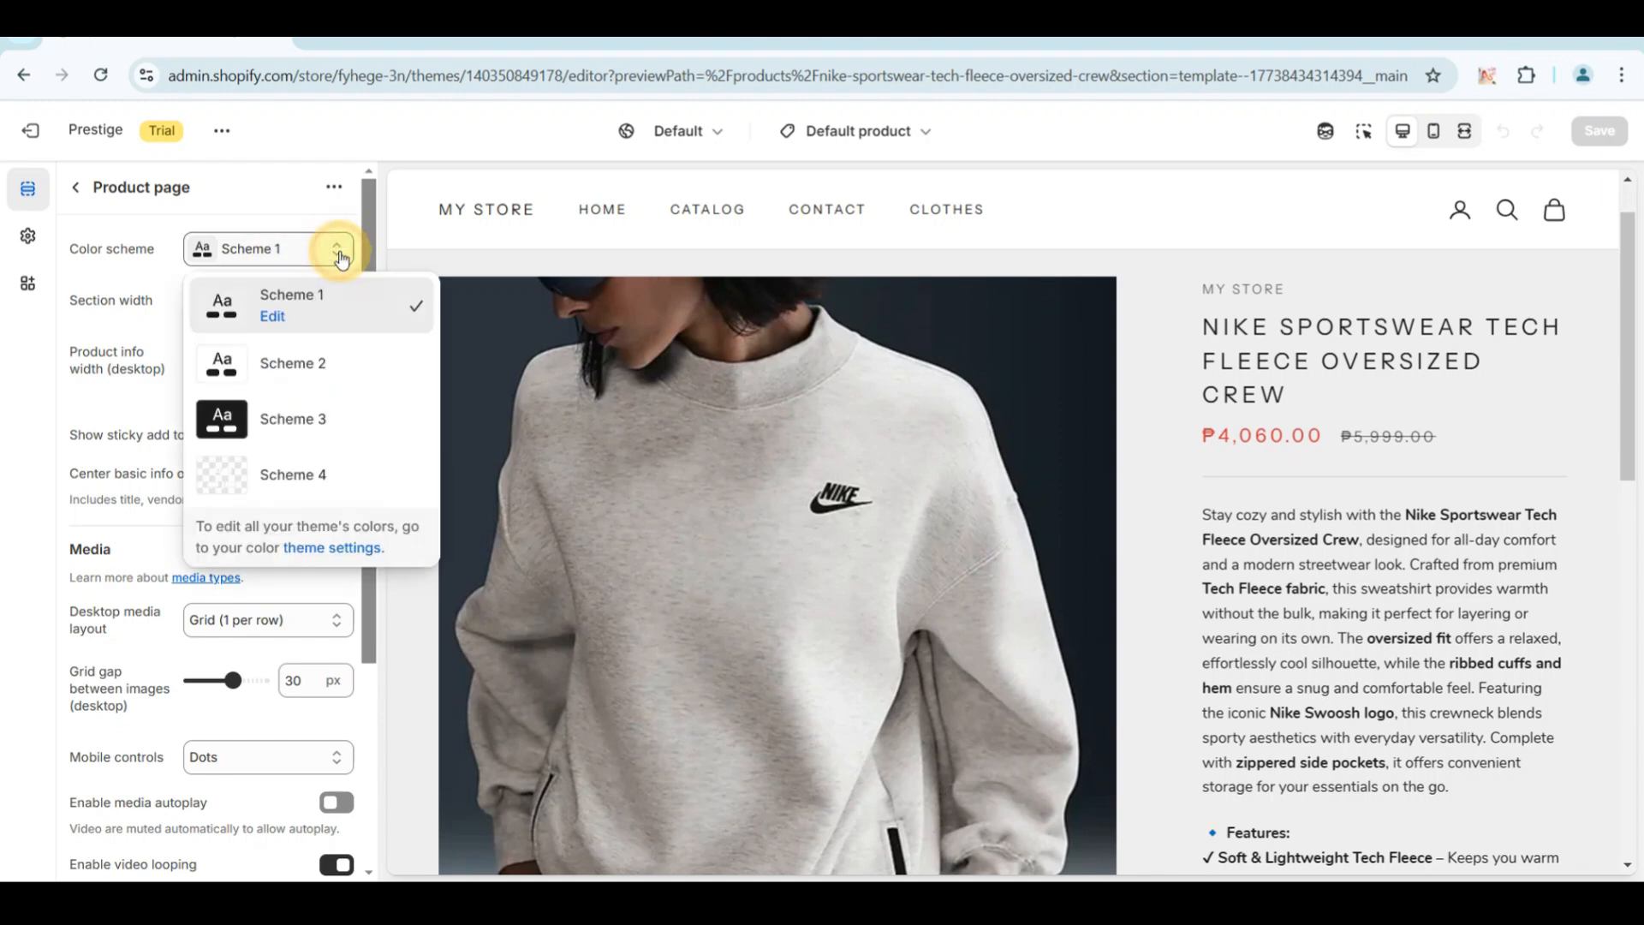
click(282, 424)
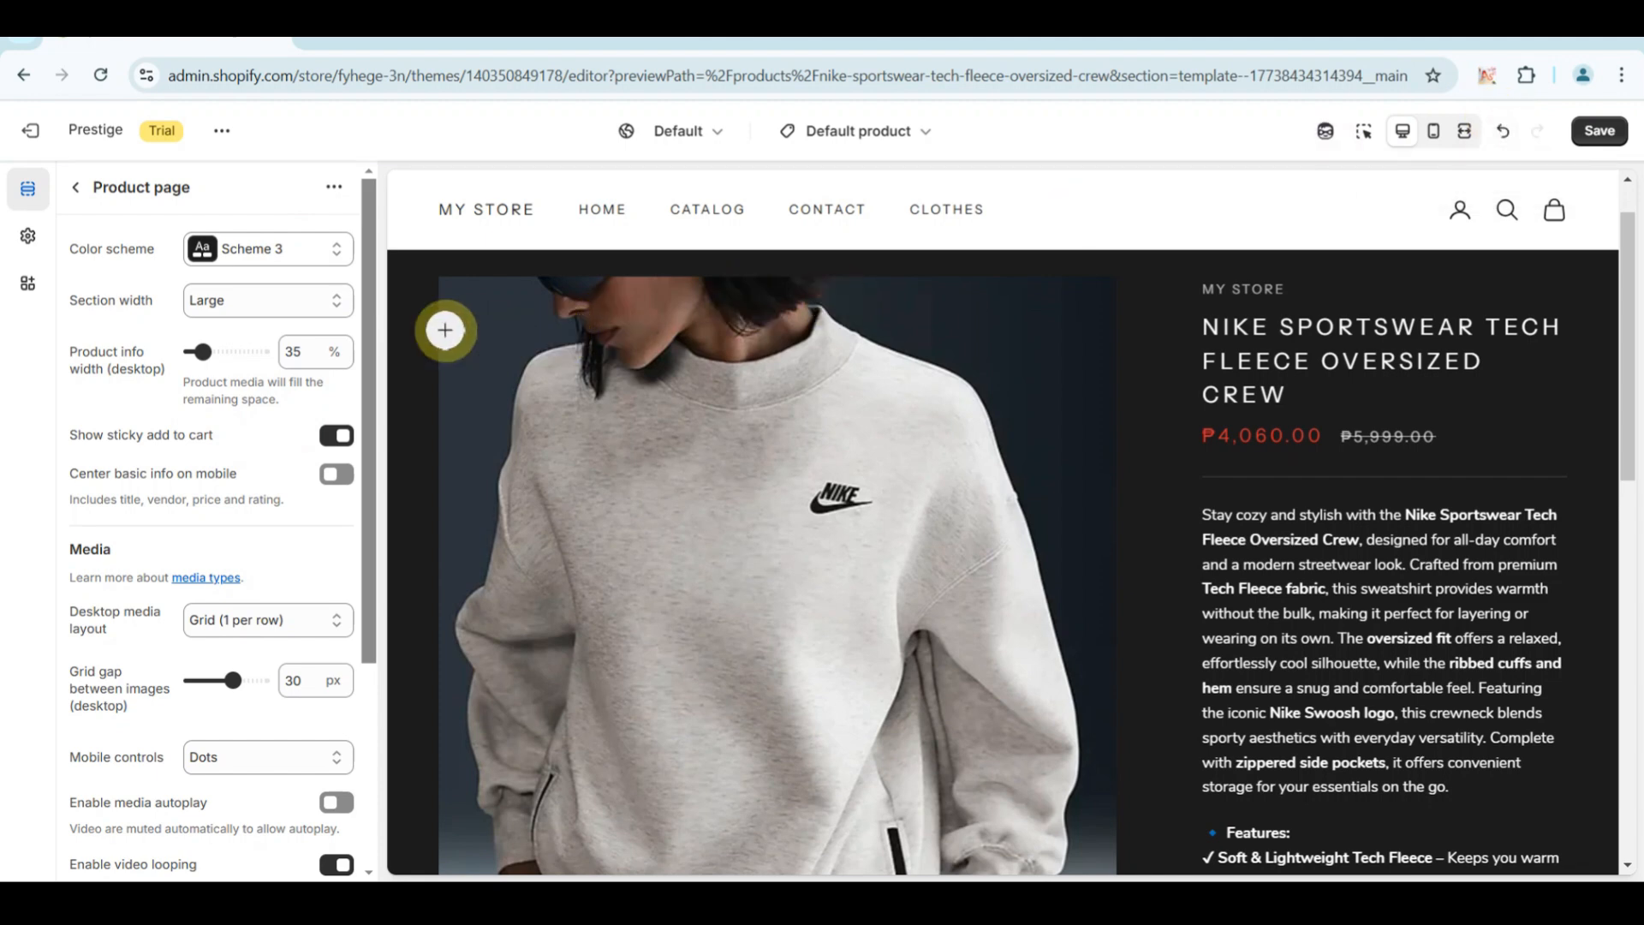
Set the Product page section's width to X-Large and check it in the full-width preview before returning to the desktop view.
click(335, 306)
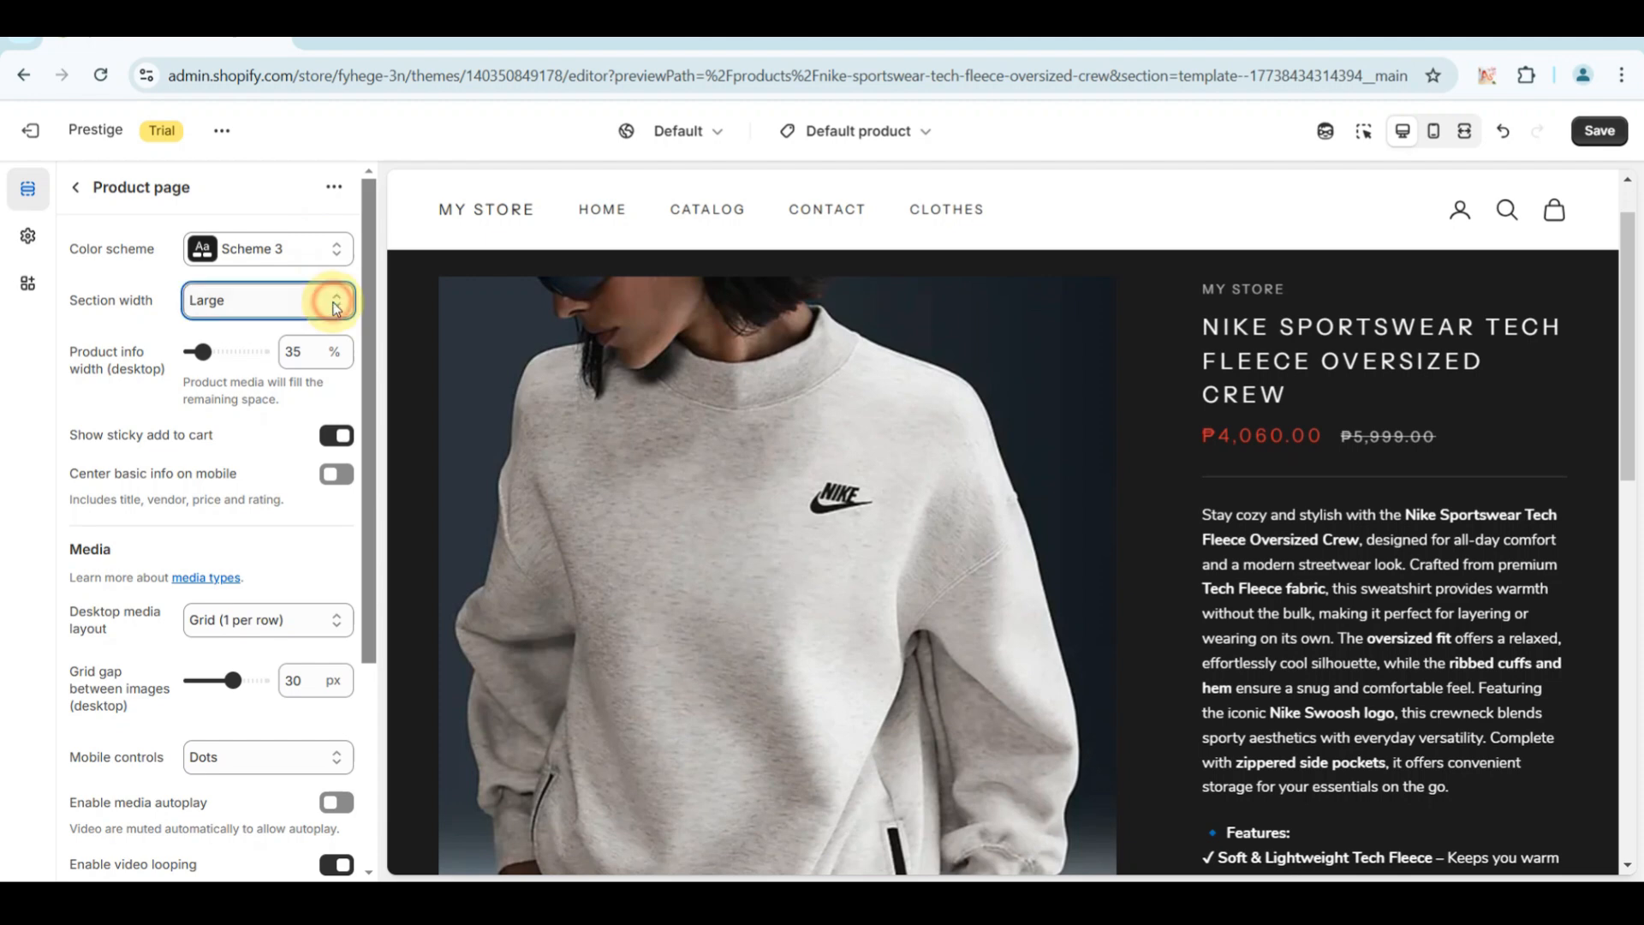
click(275, 360)
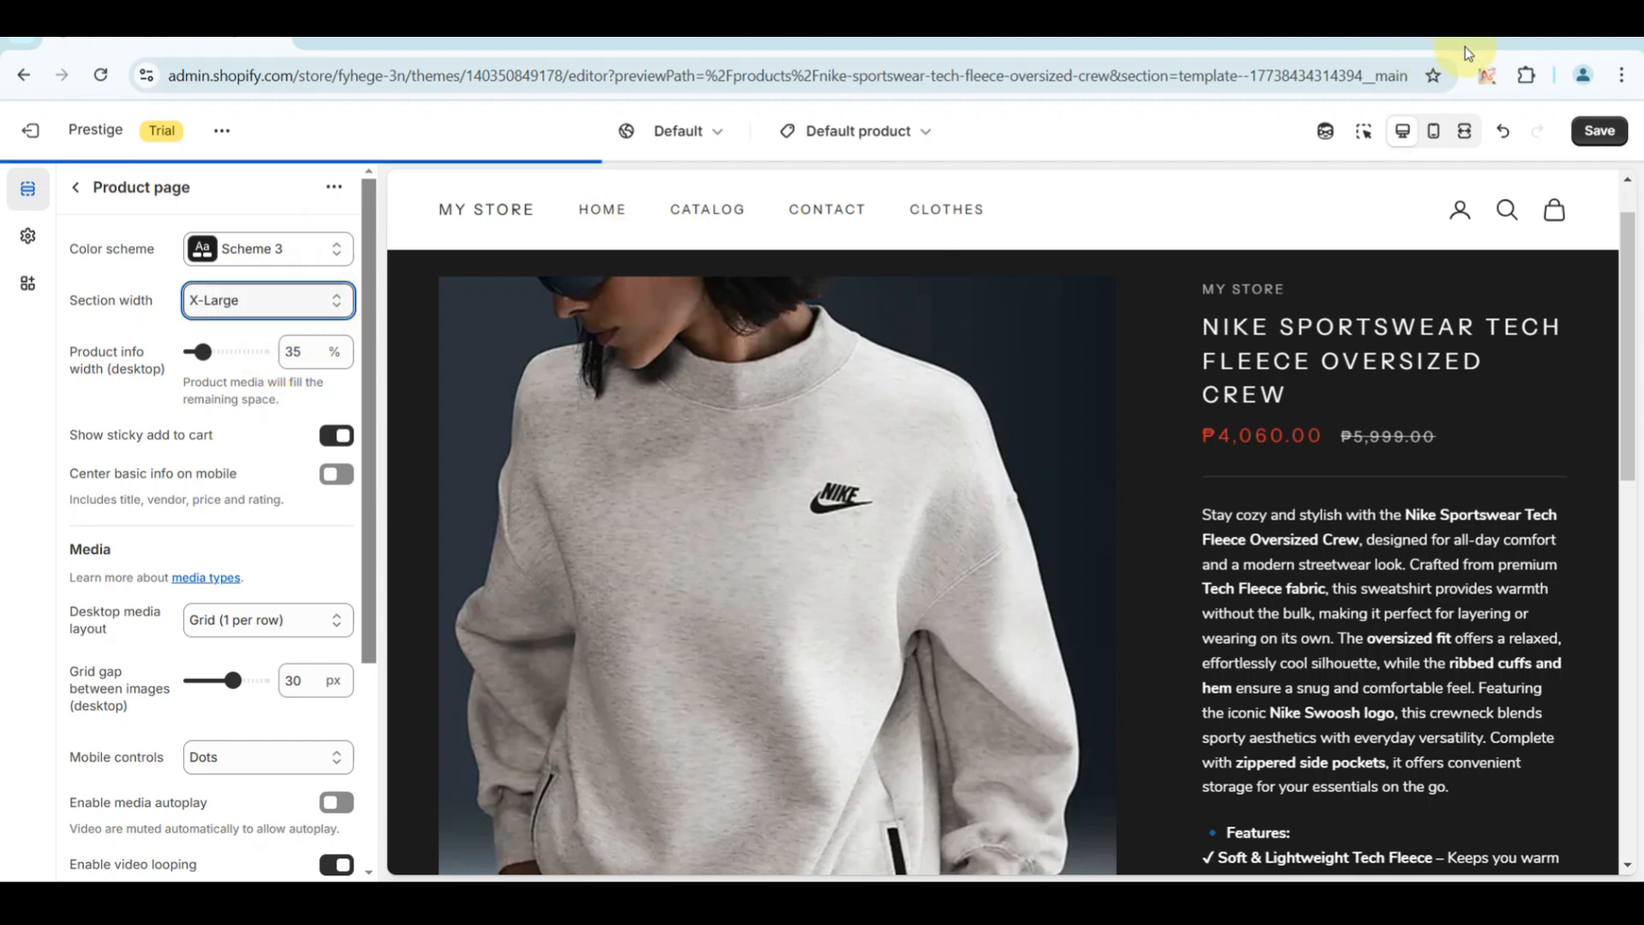
click(1464, 133)
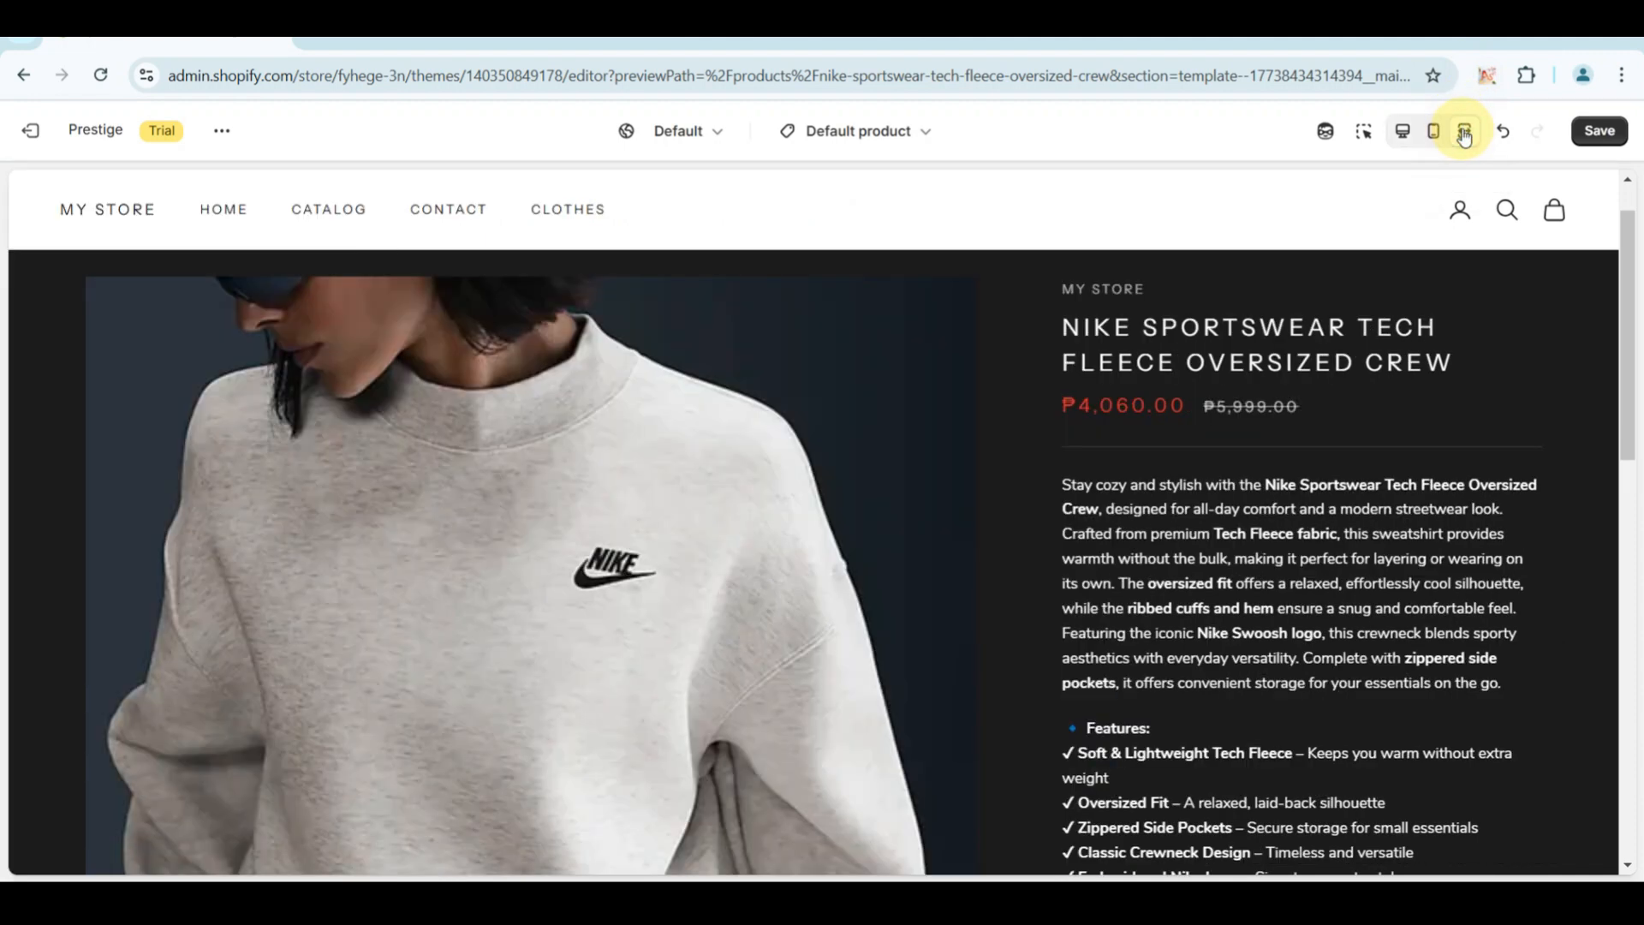
click(1401, 131)
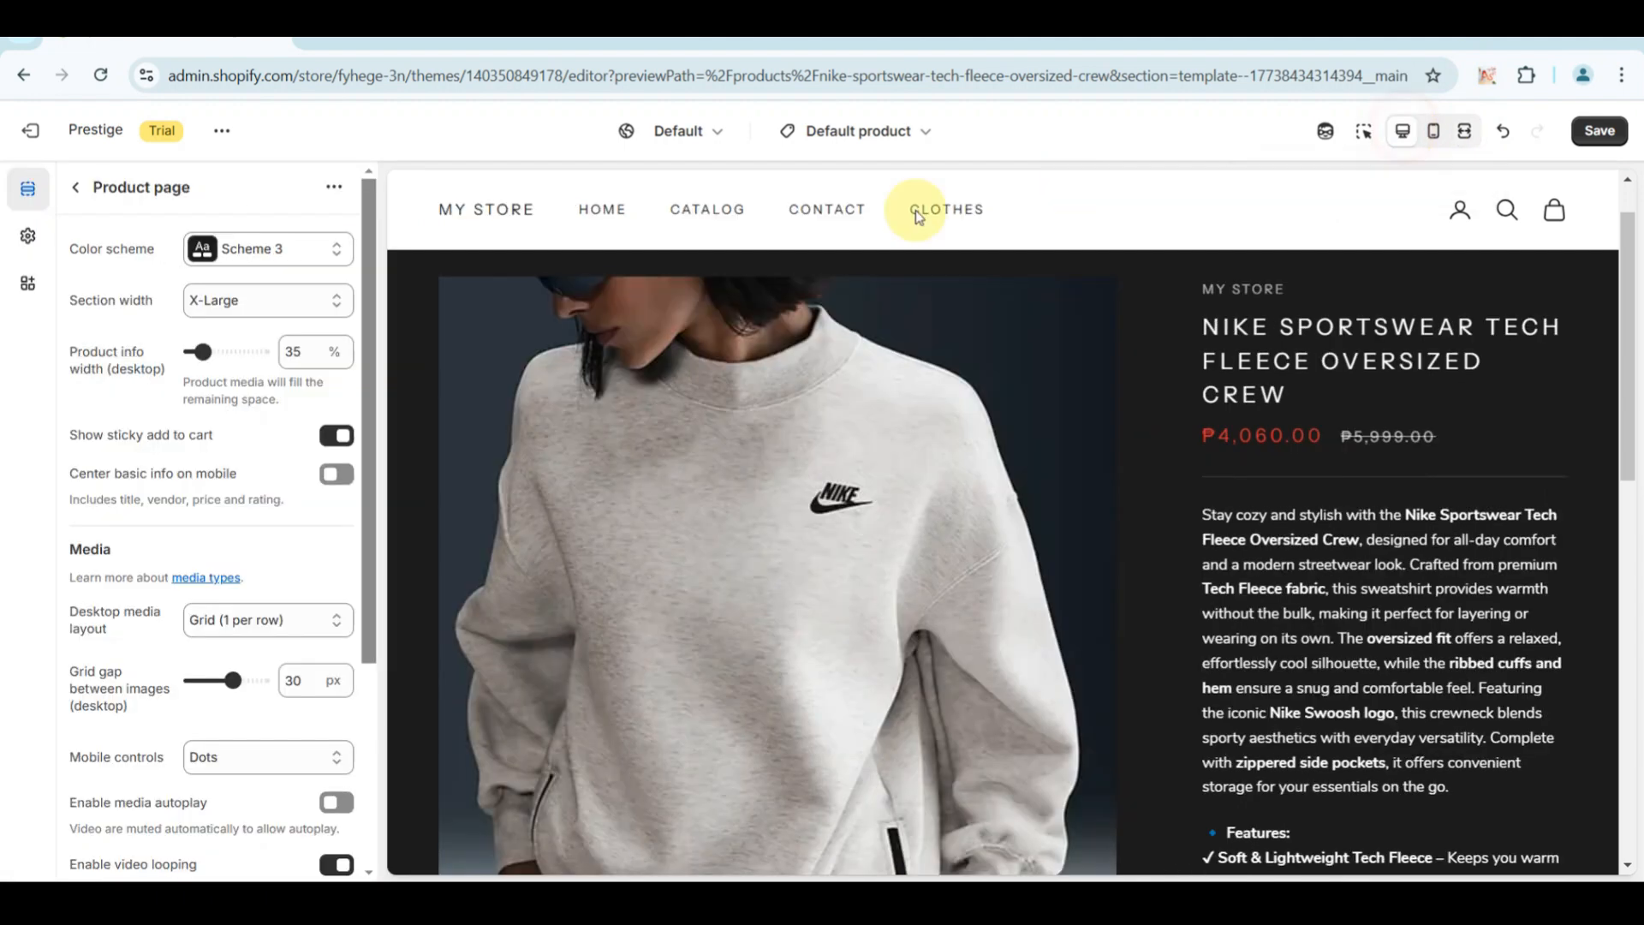
Set the Product page section's width to Full width and check it in the fullscreen preview before returning to the desktop view.
click(334, 307)
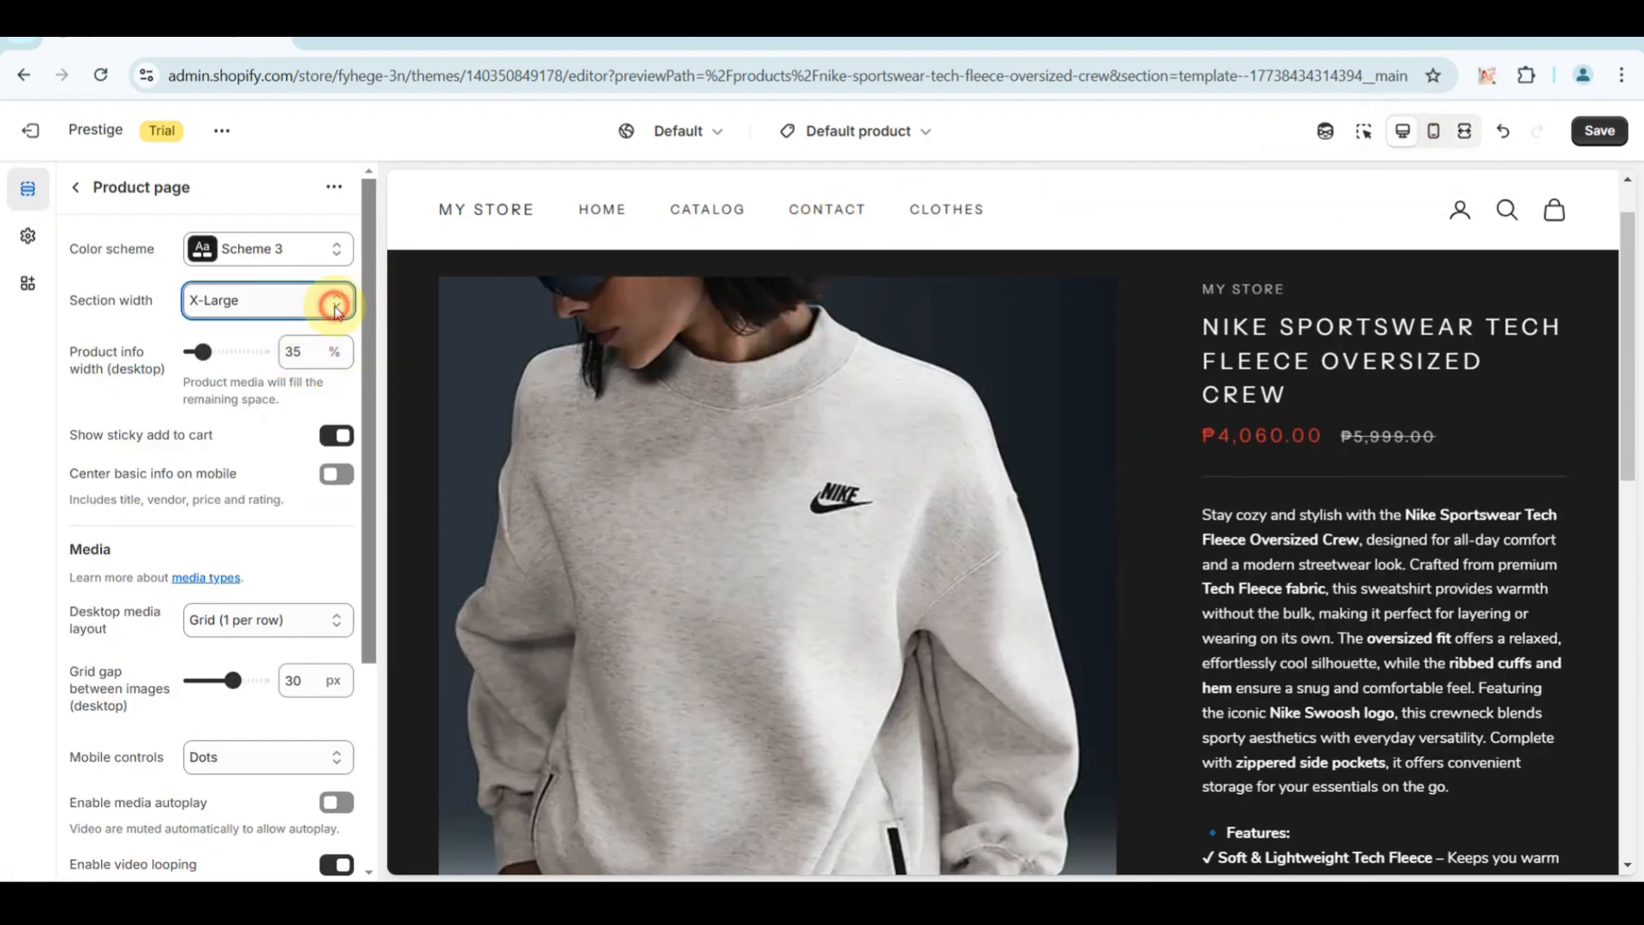
click(249, 387)
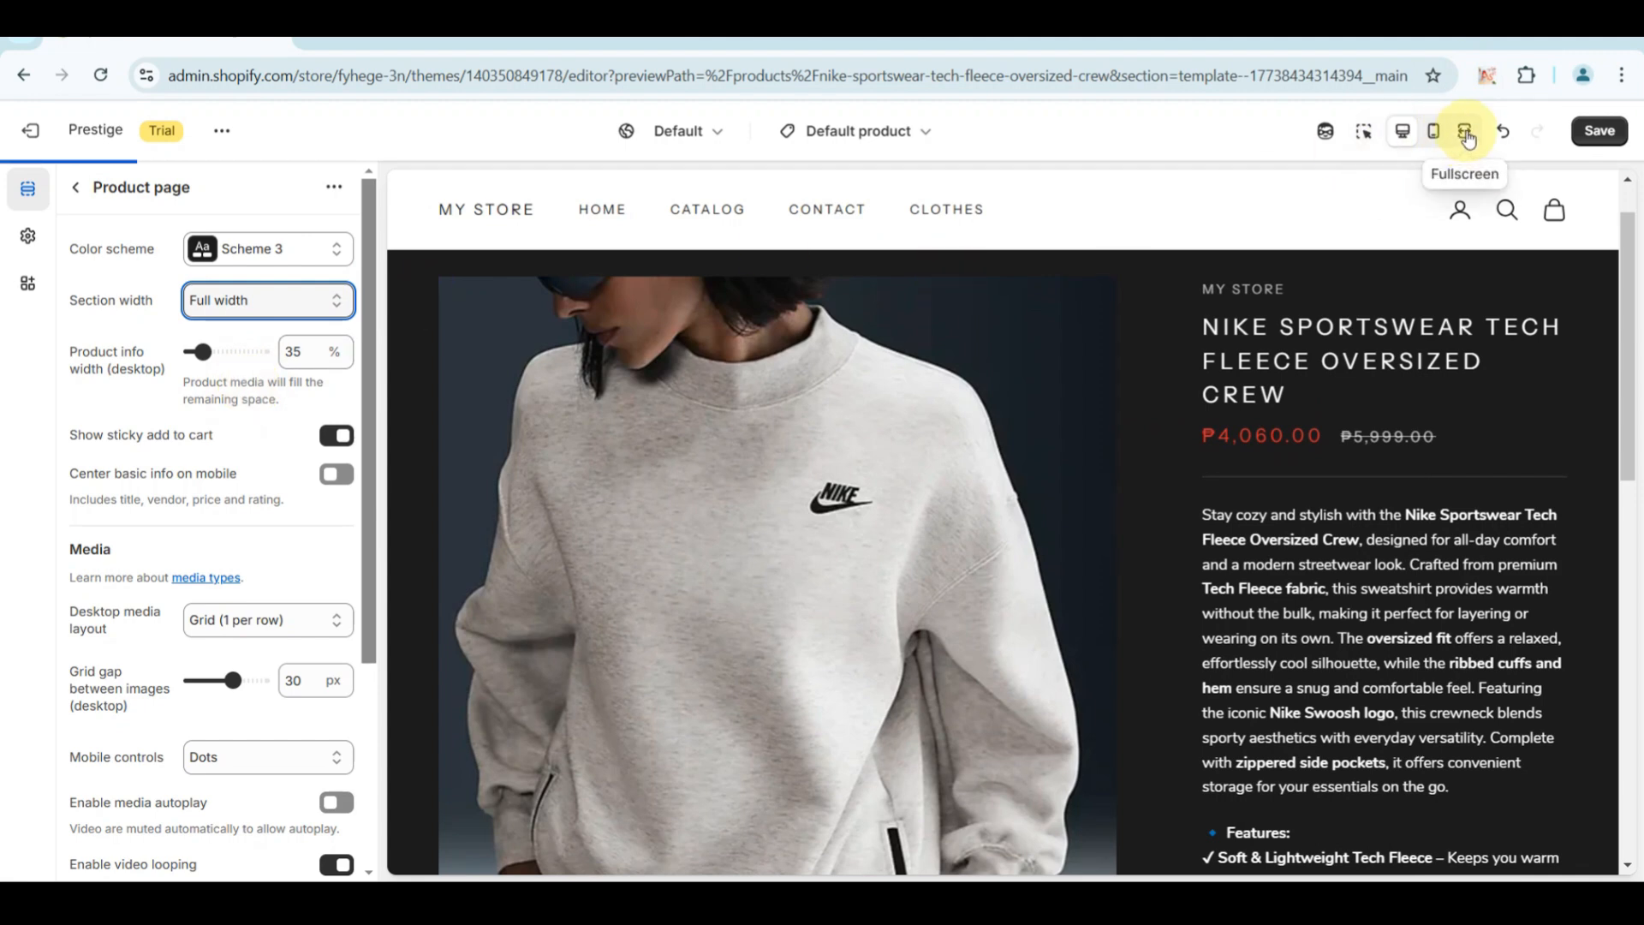
click(1467, 135)
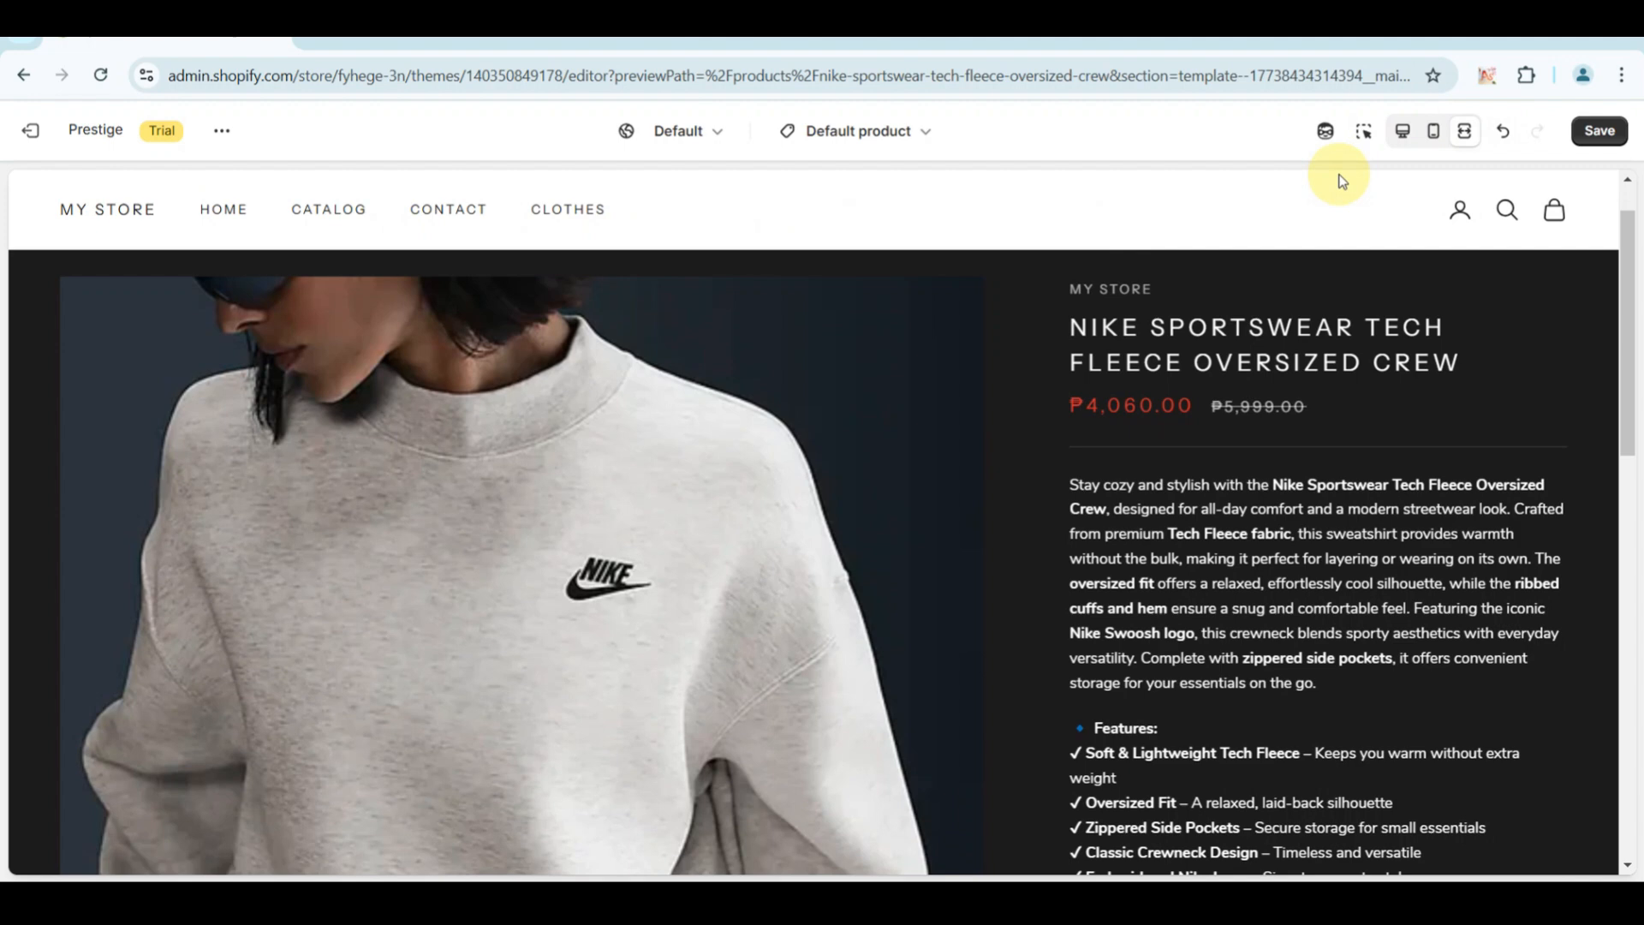
click(1407, 134)
Set the section's desktop product info width to 56% and check the resulting layout in the preview.
click(340, 438)
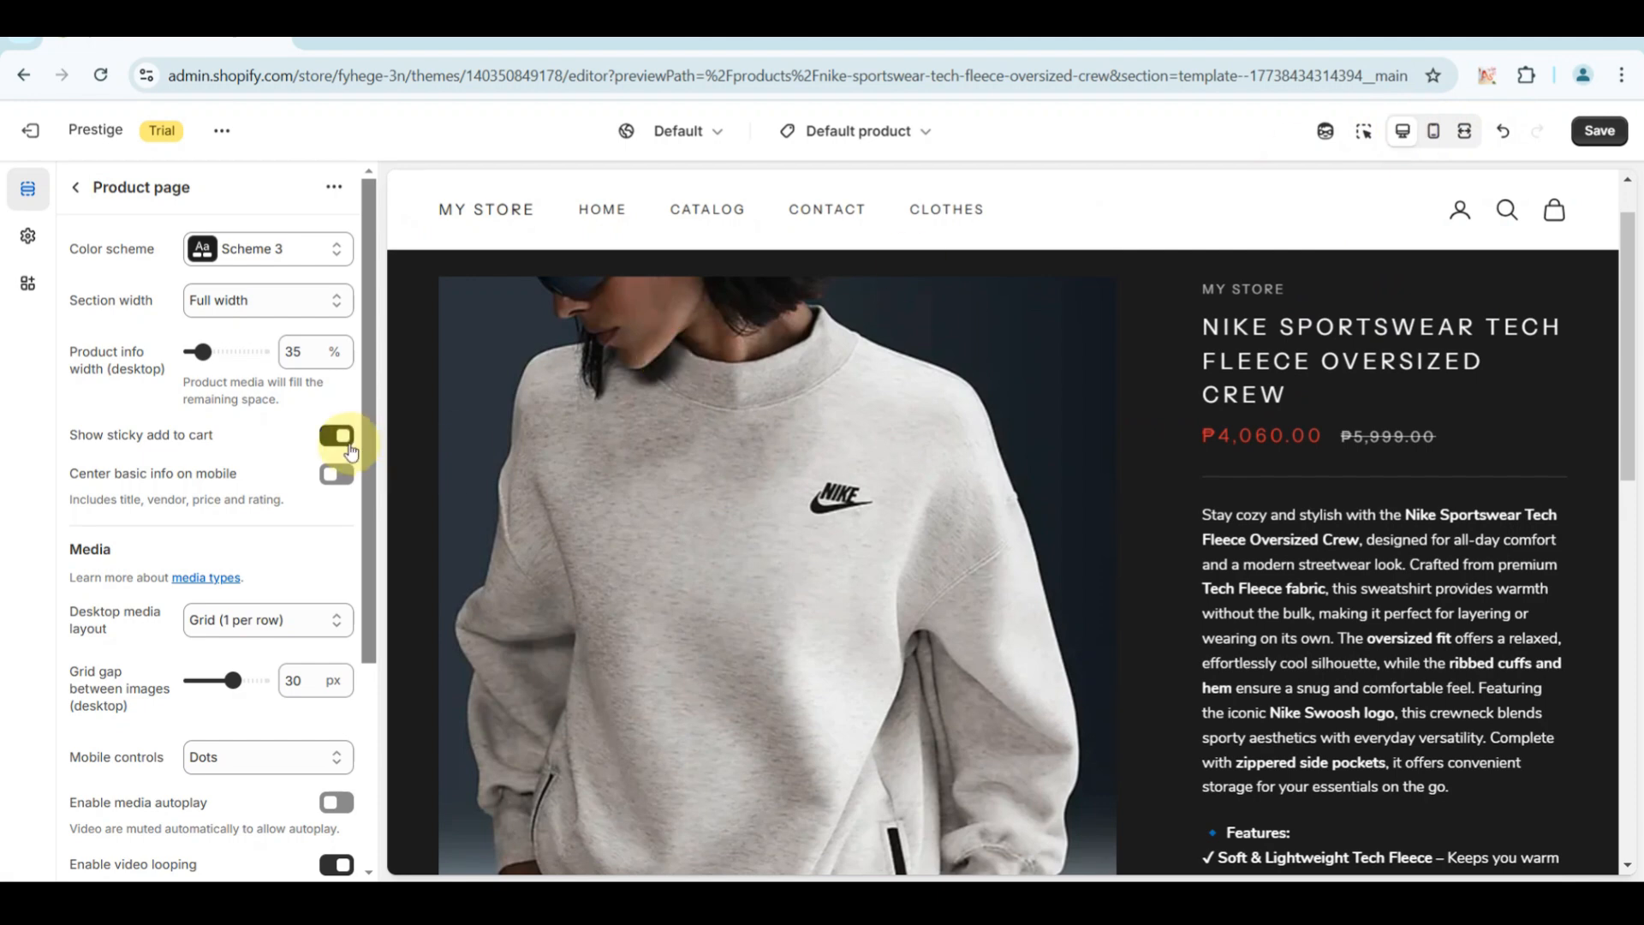
scroll(351, 451, down, 1)
scroll(351, 449, up, 1)
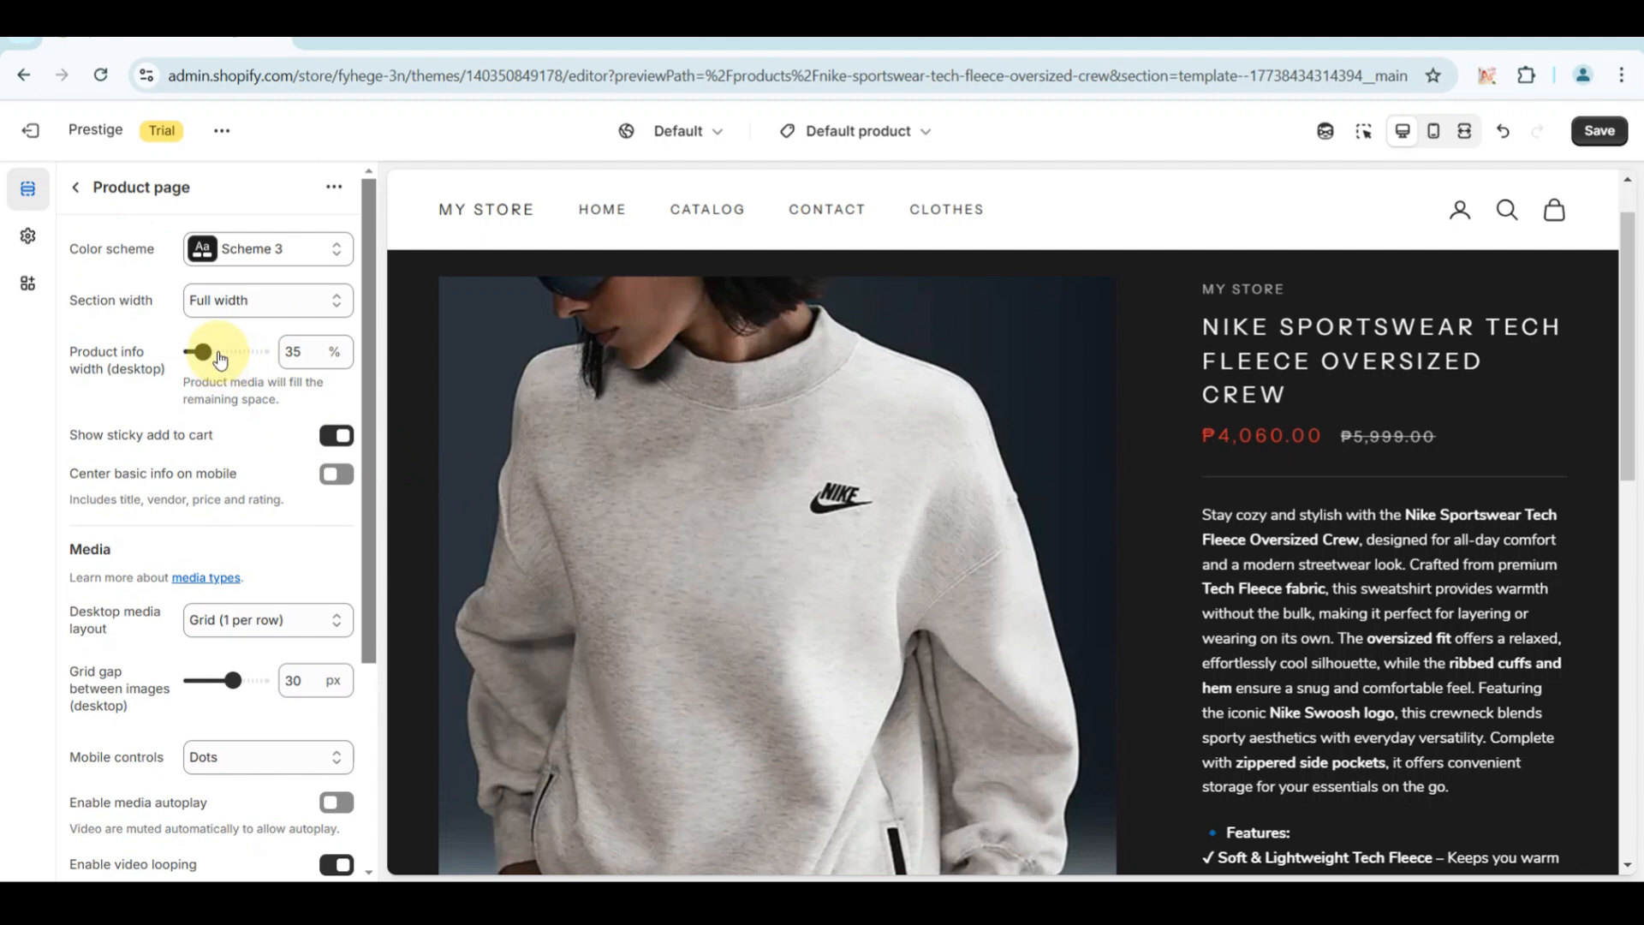
drag(217, 351, 253, 361)
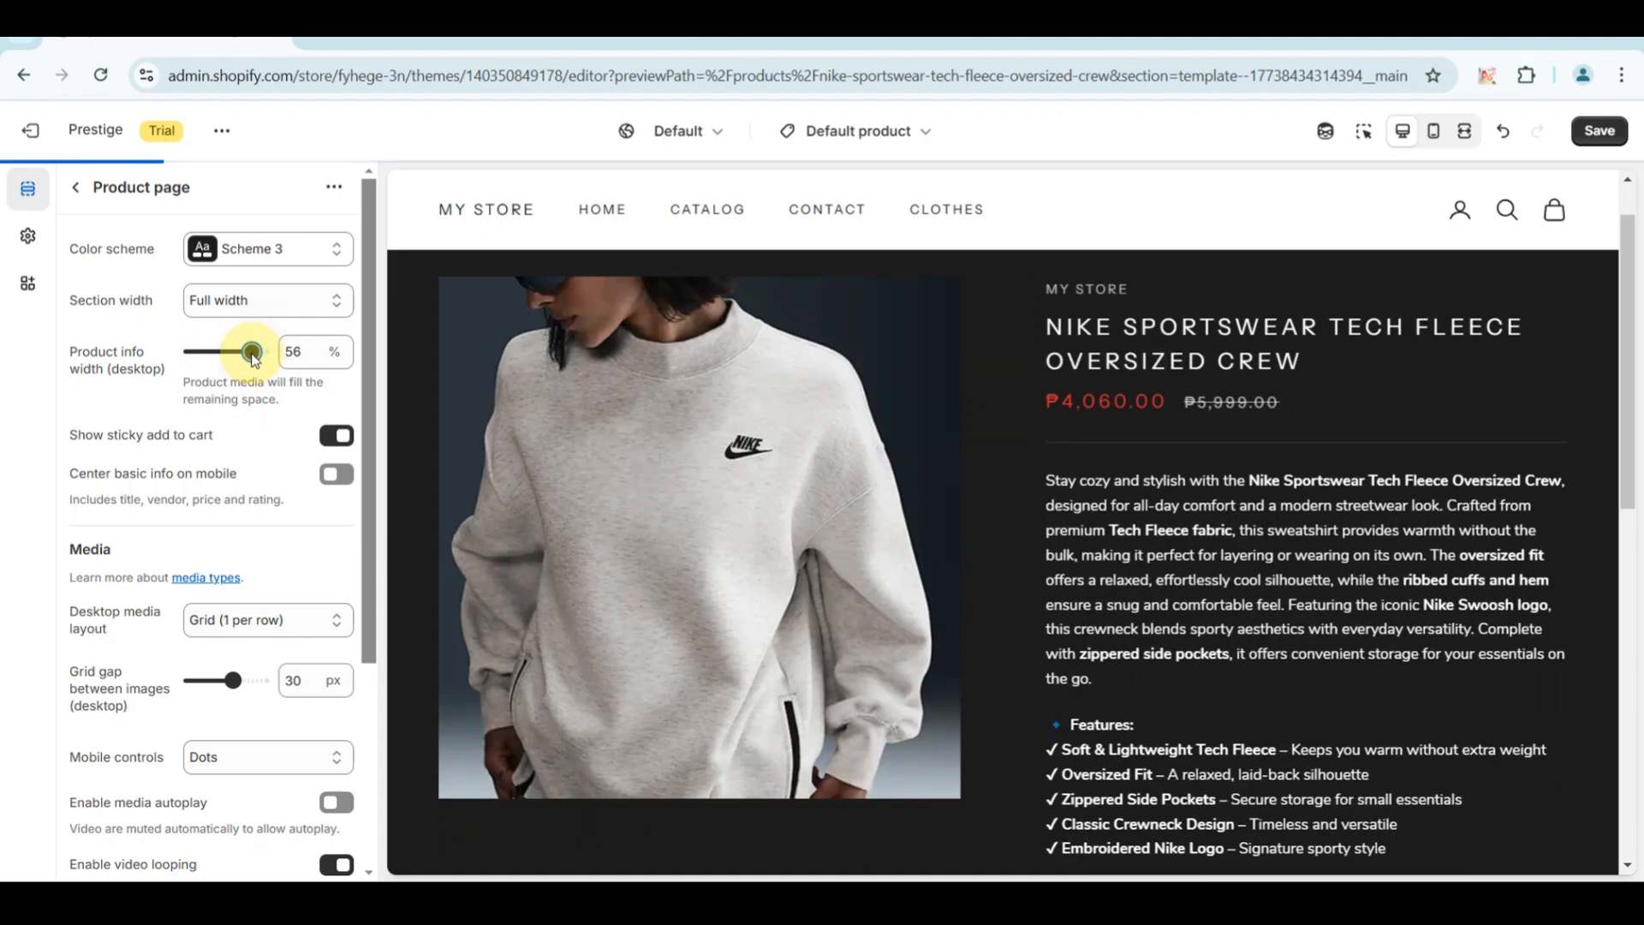
scroll(862, 617, down, 3)
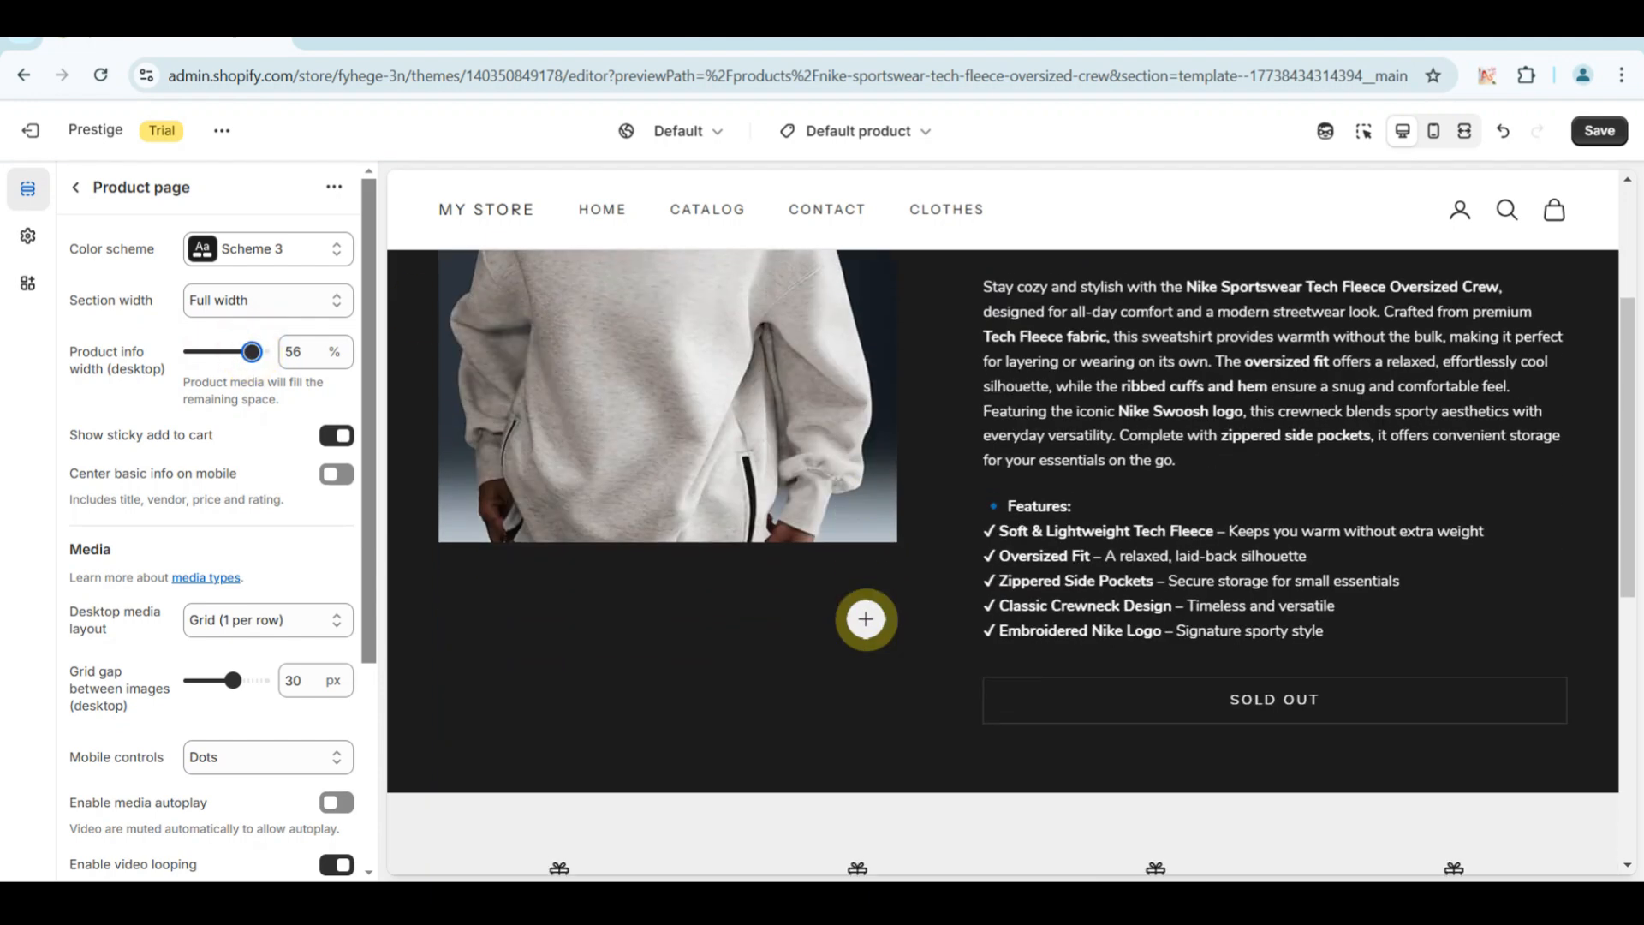
Turn the sticky add to cart option off and back on.
scroll(273, 491, down, 1)
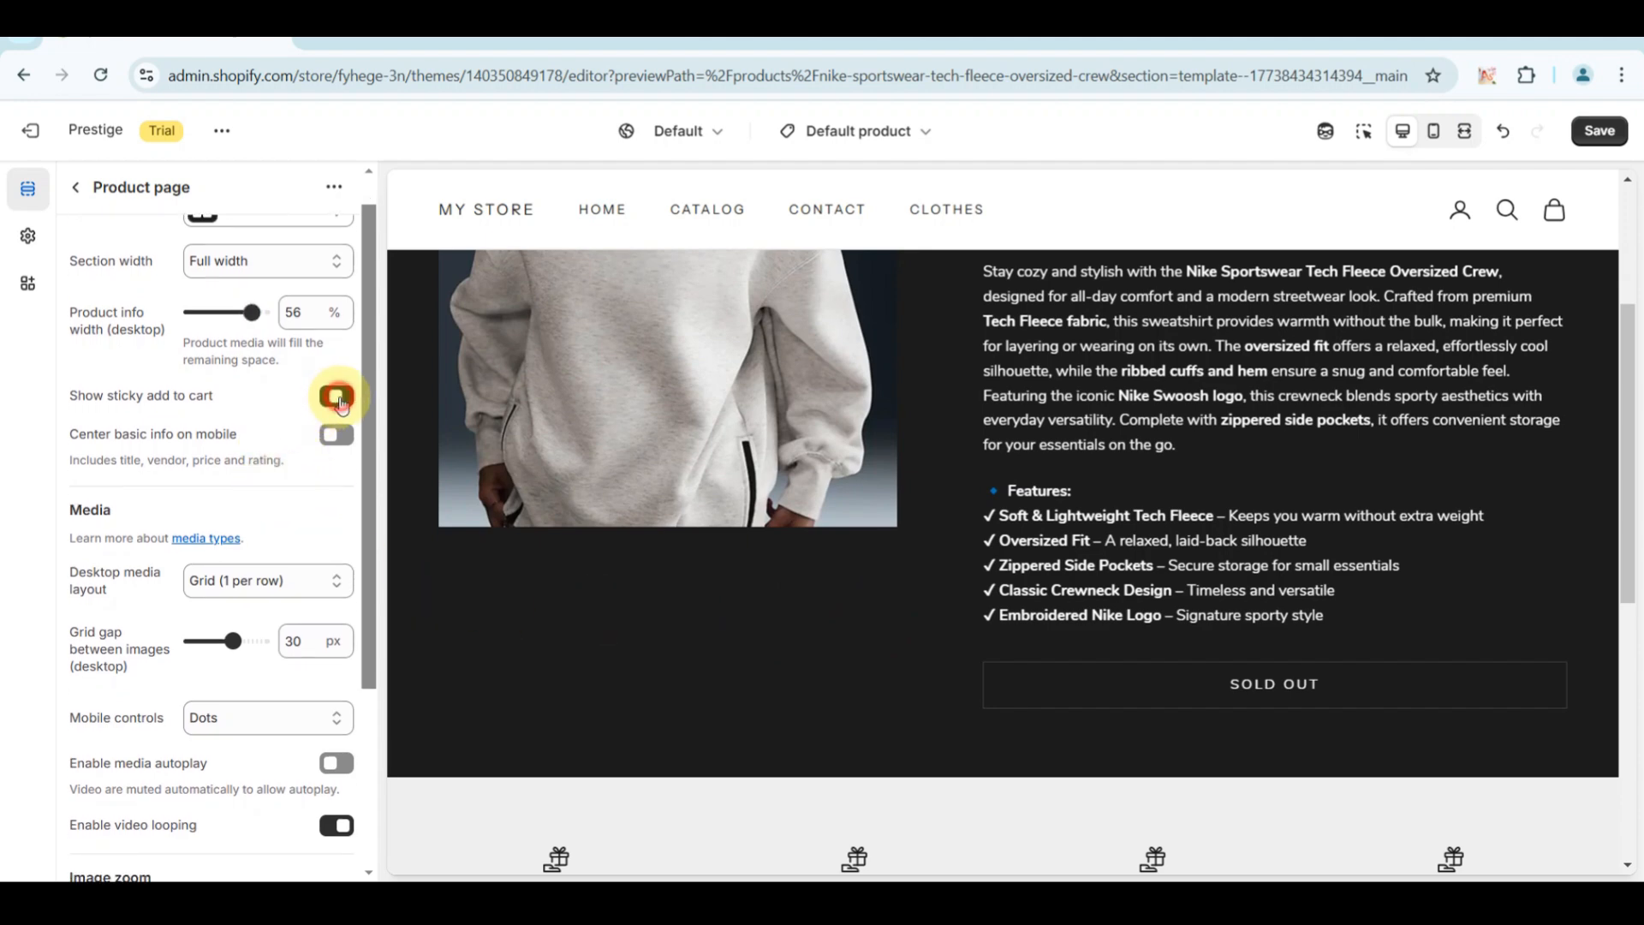
click(341, 400)
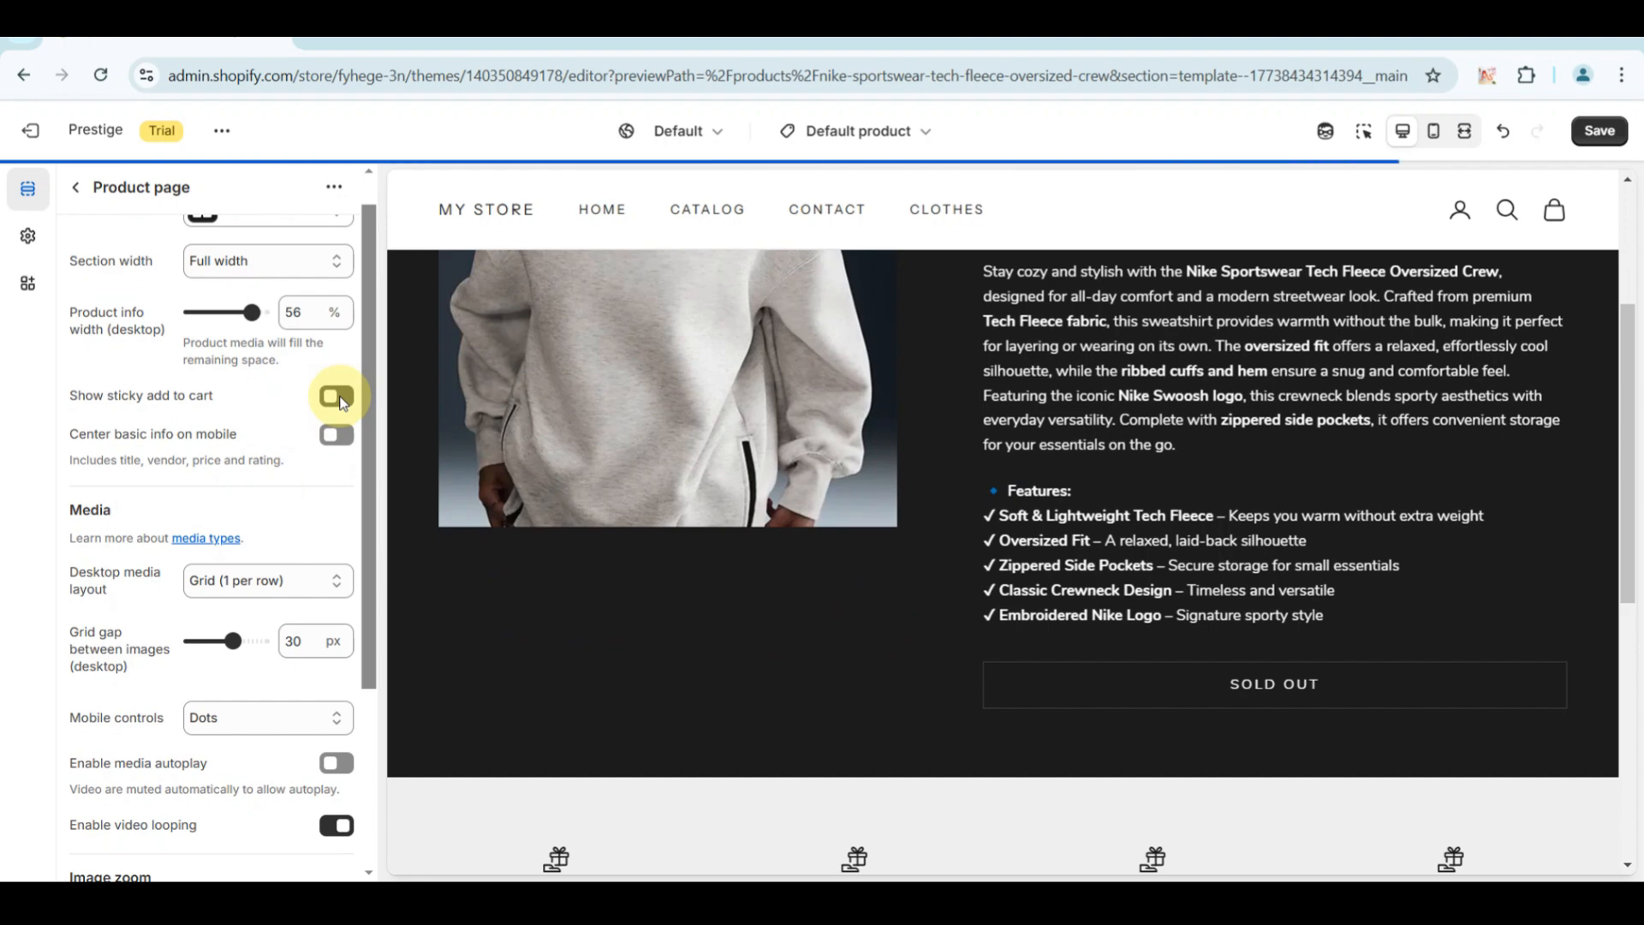
click(341, 400)
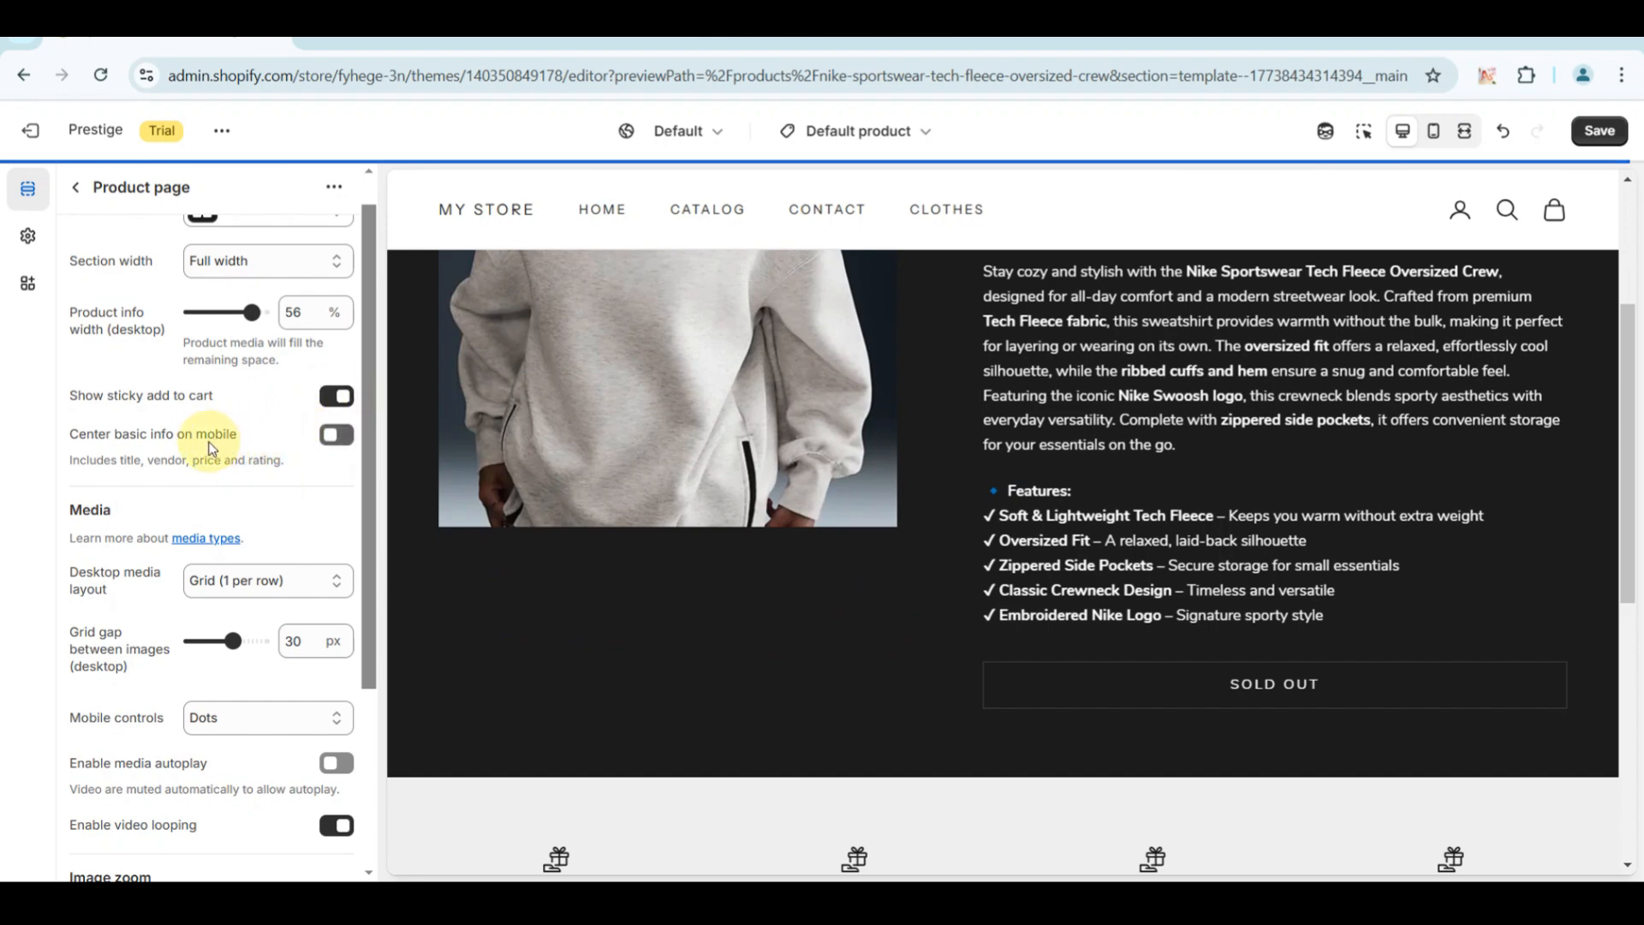
Try the Grid (2 per row) desktop media layout and restore Grid (1 per row).
scroll(279, 480, down, 2)
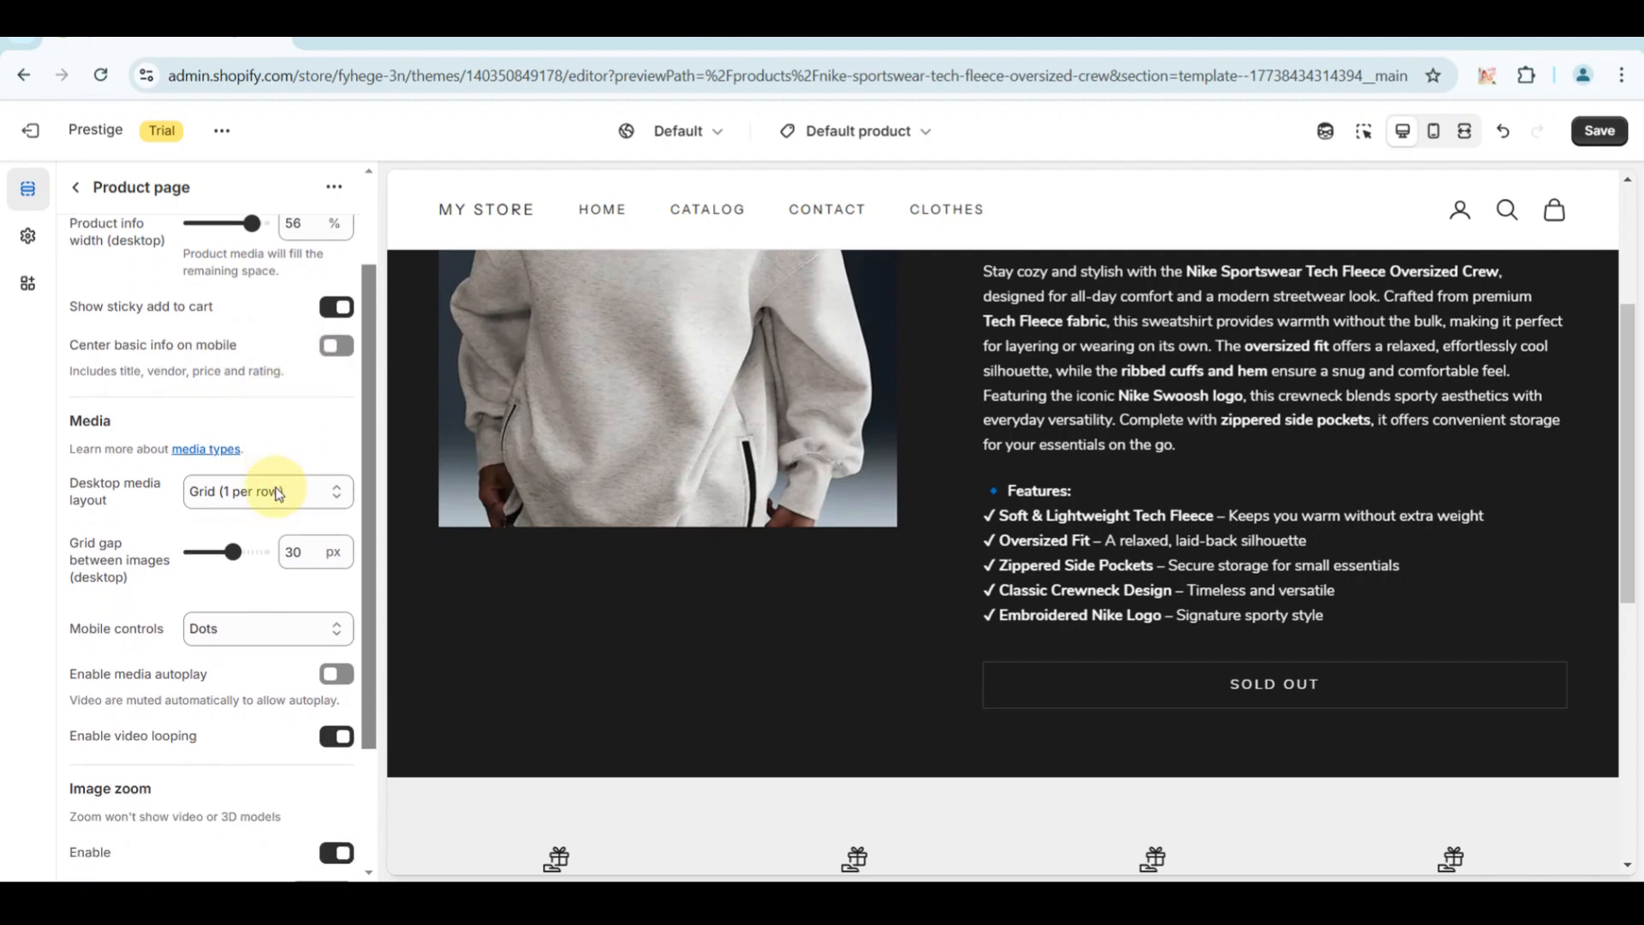
click(331, 478)
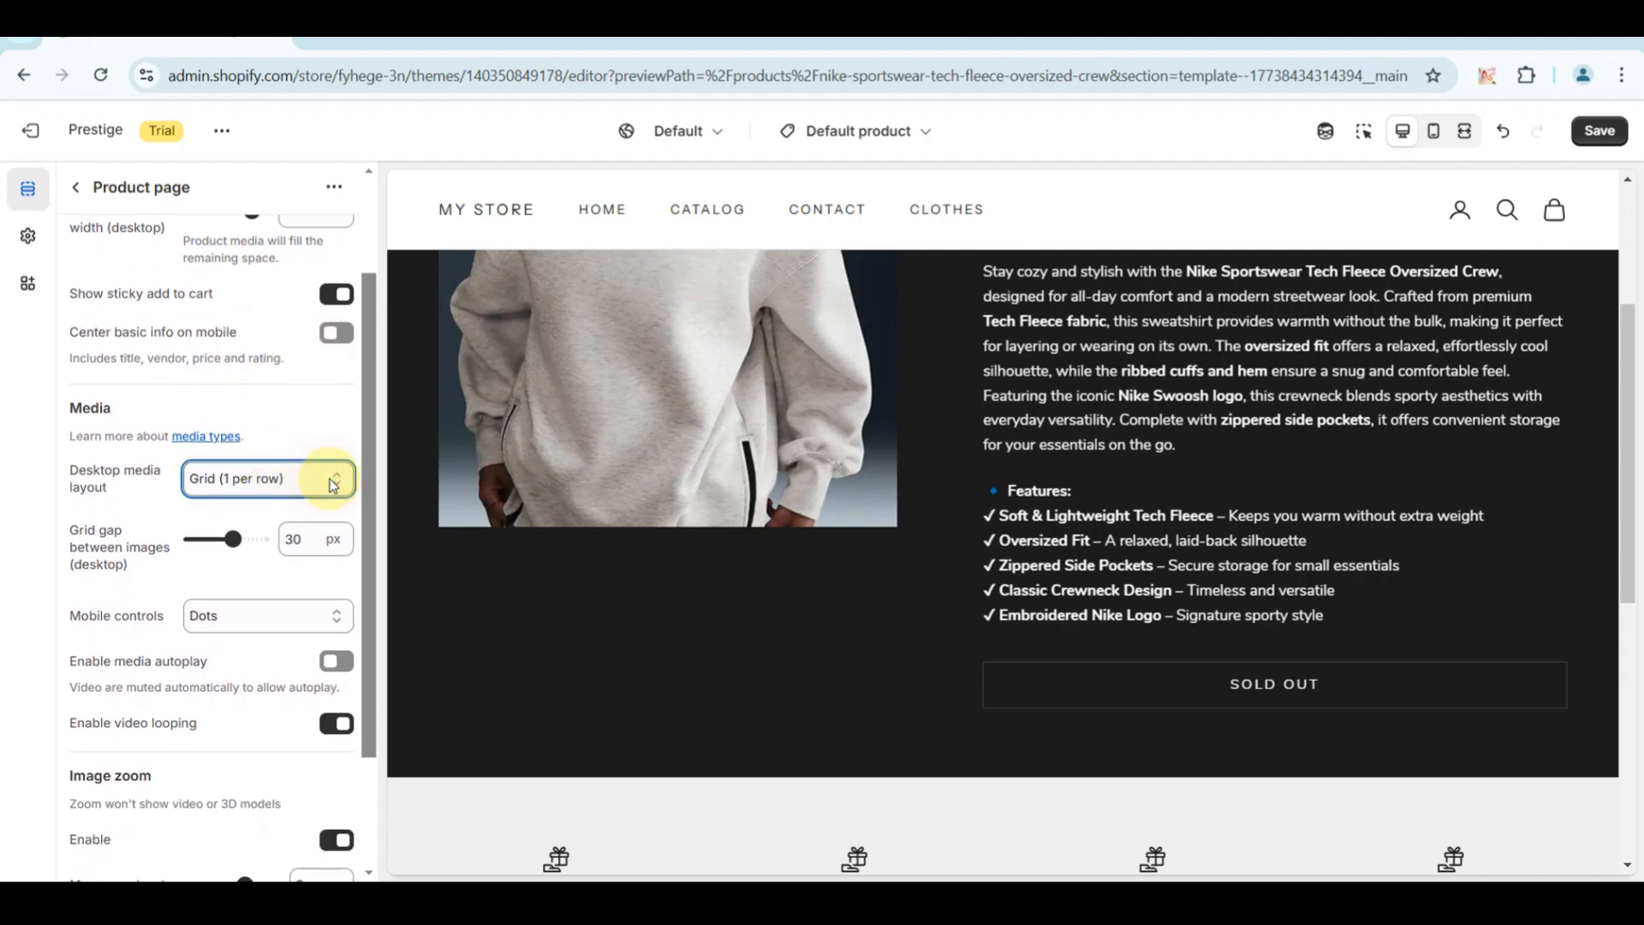
click(290, 541)
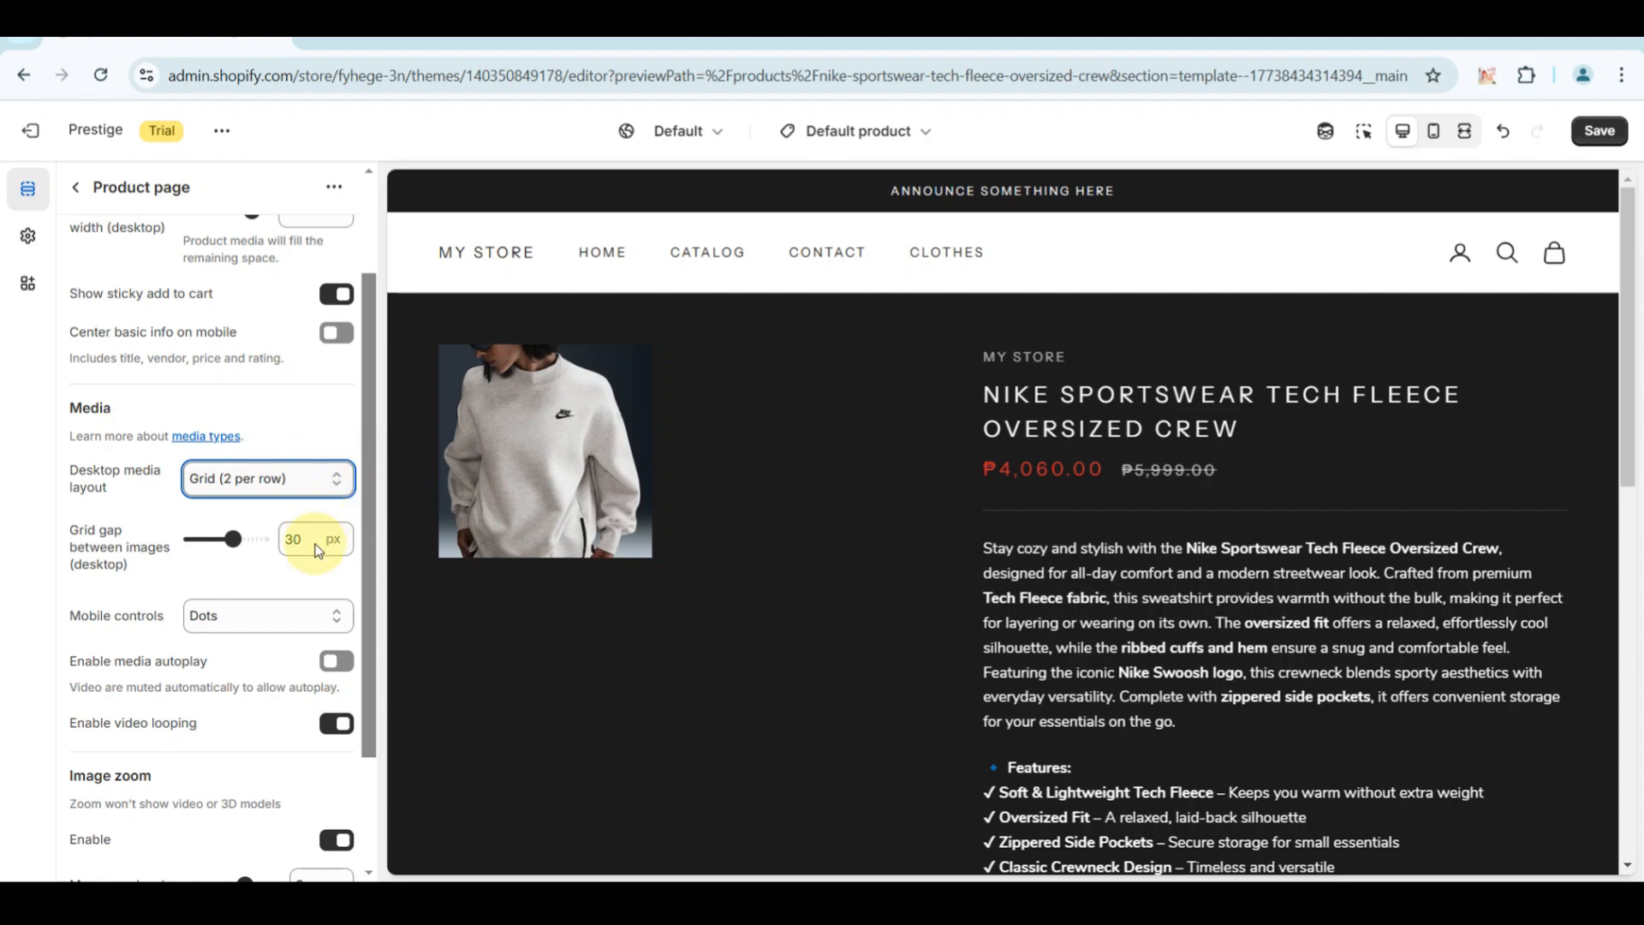
click(285, 514)
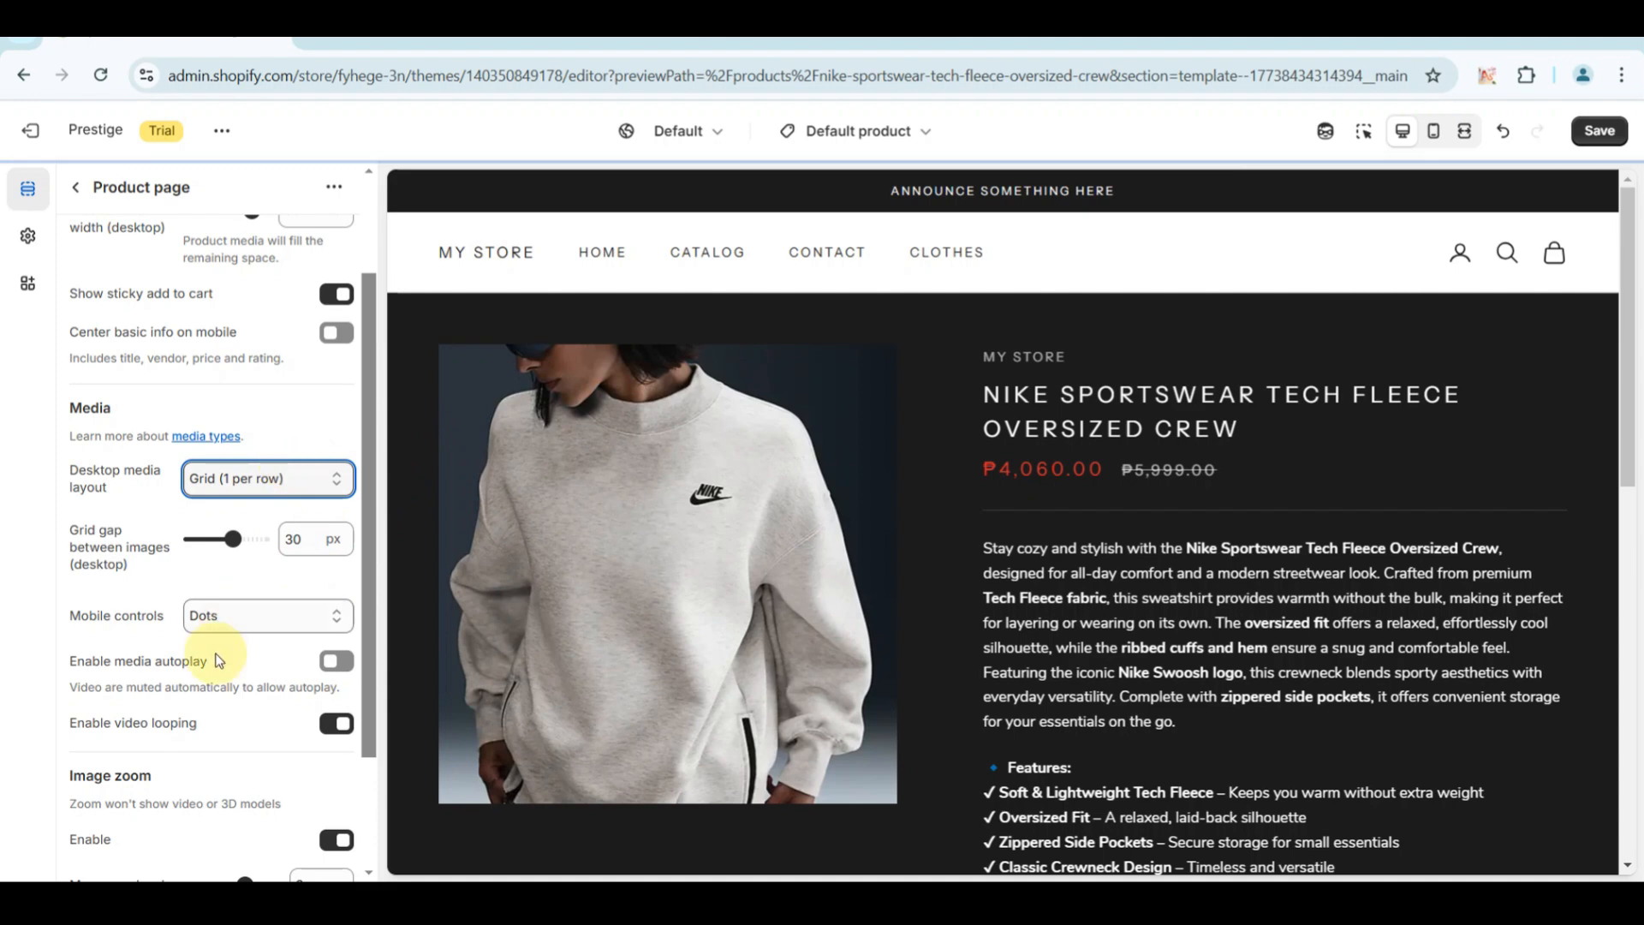
Set the product media's mobile controls to Thumbnails and check the product page preview.
scroll(213, 660, down, 1)
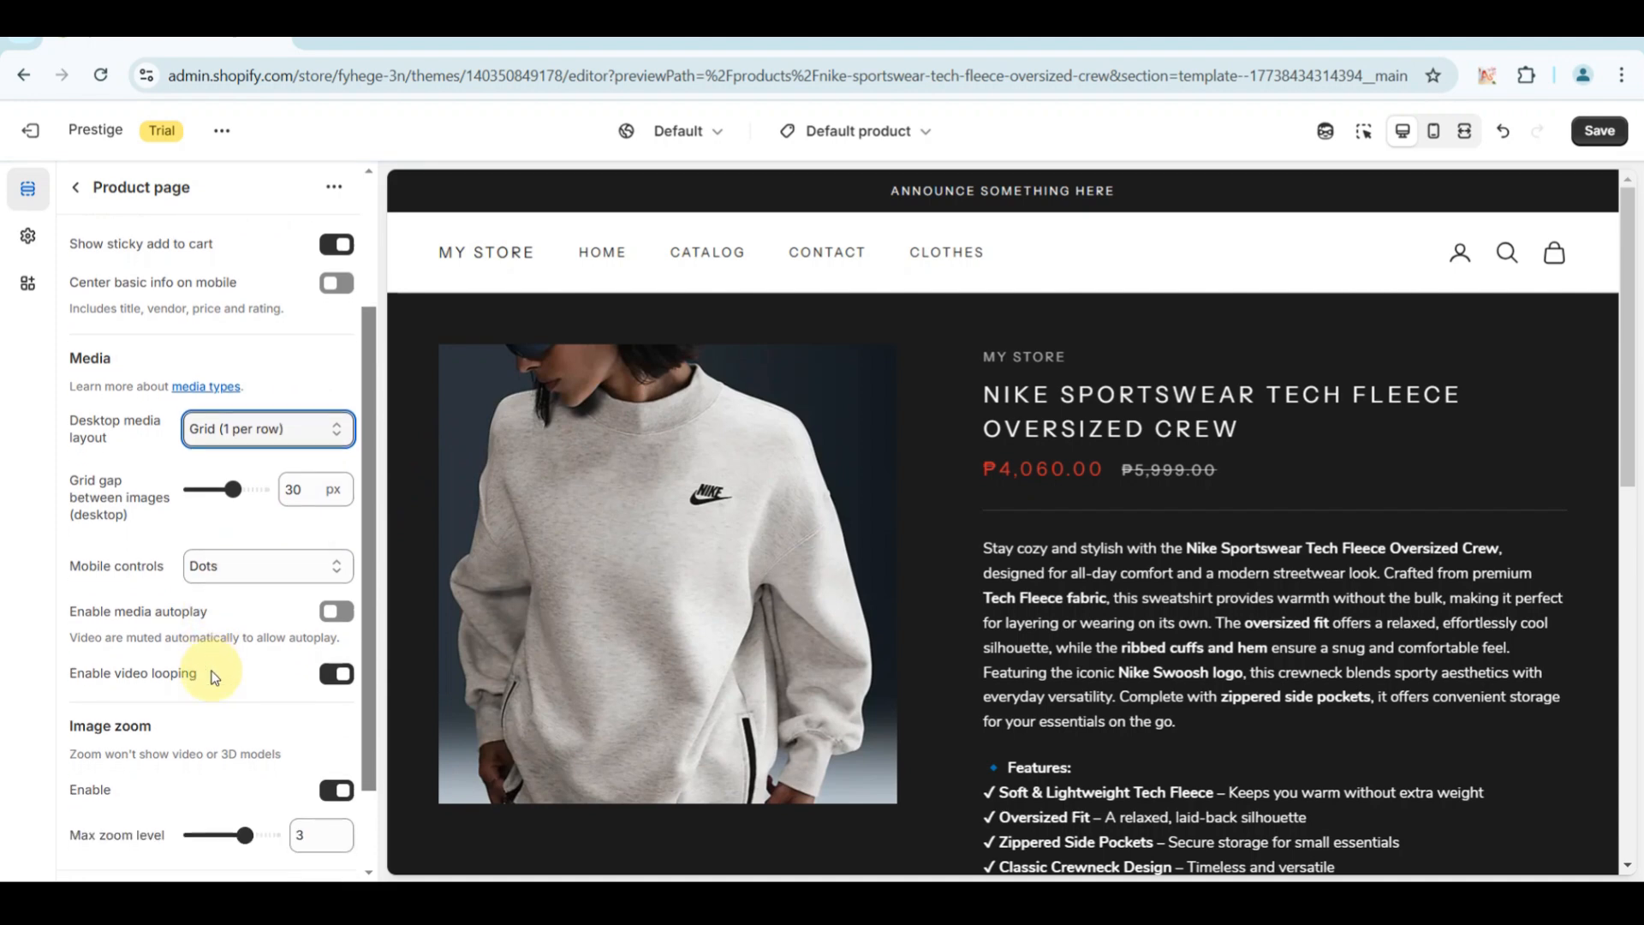
click(310, 566)
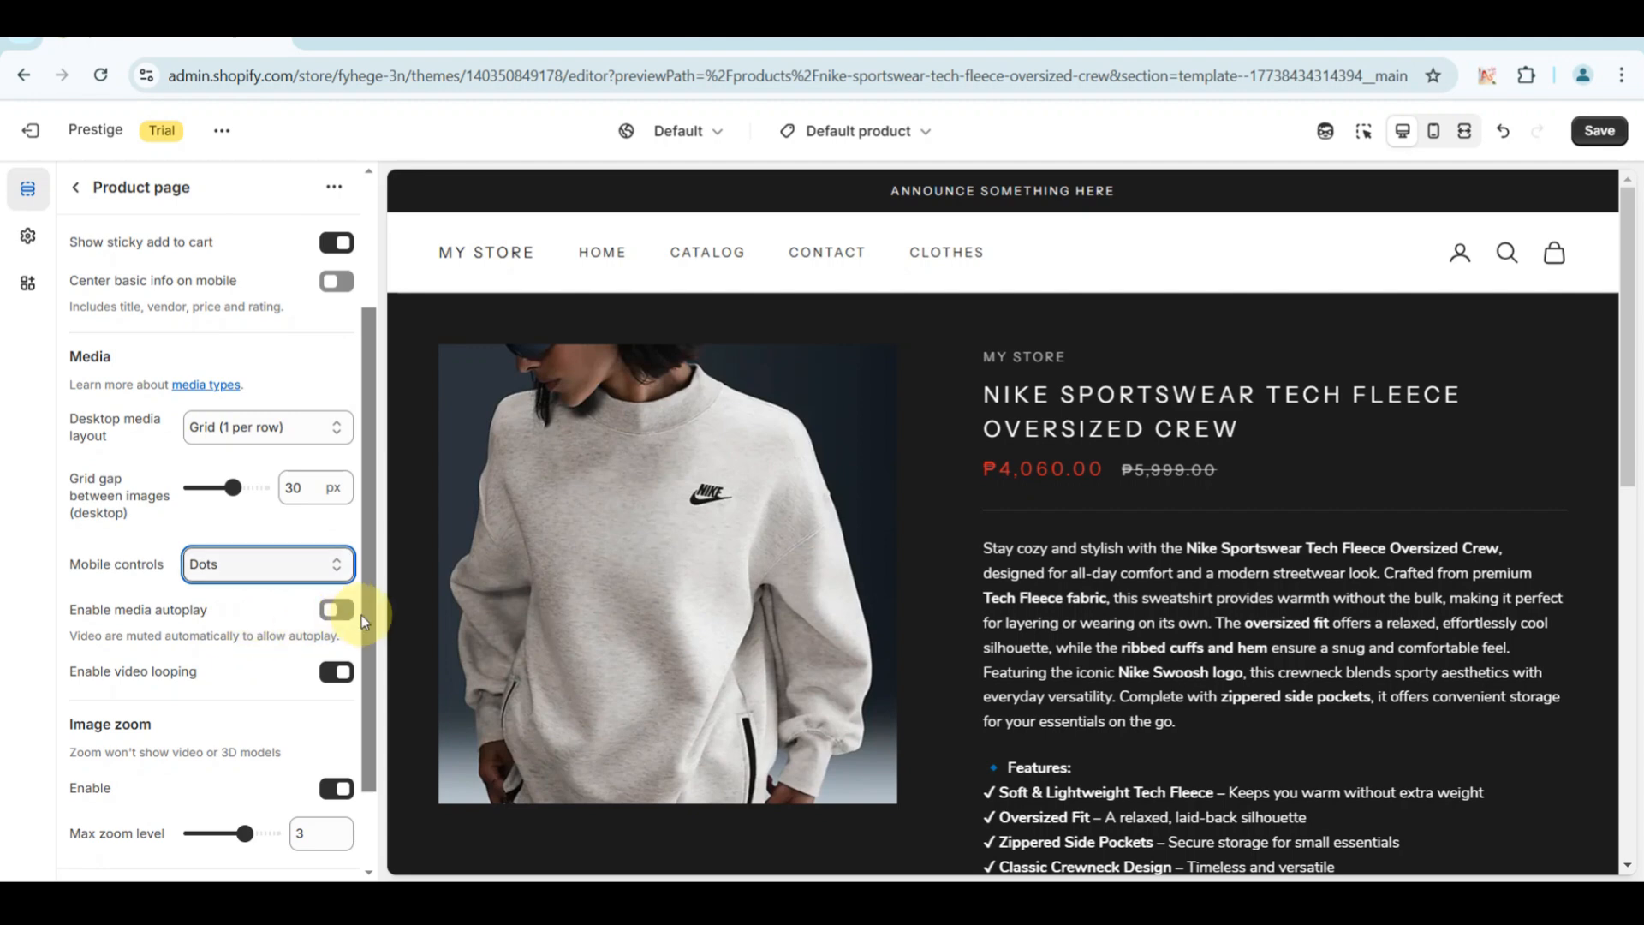
click(287, 620)
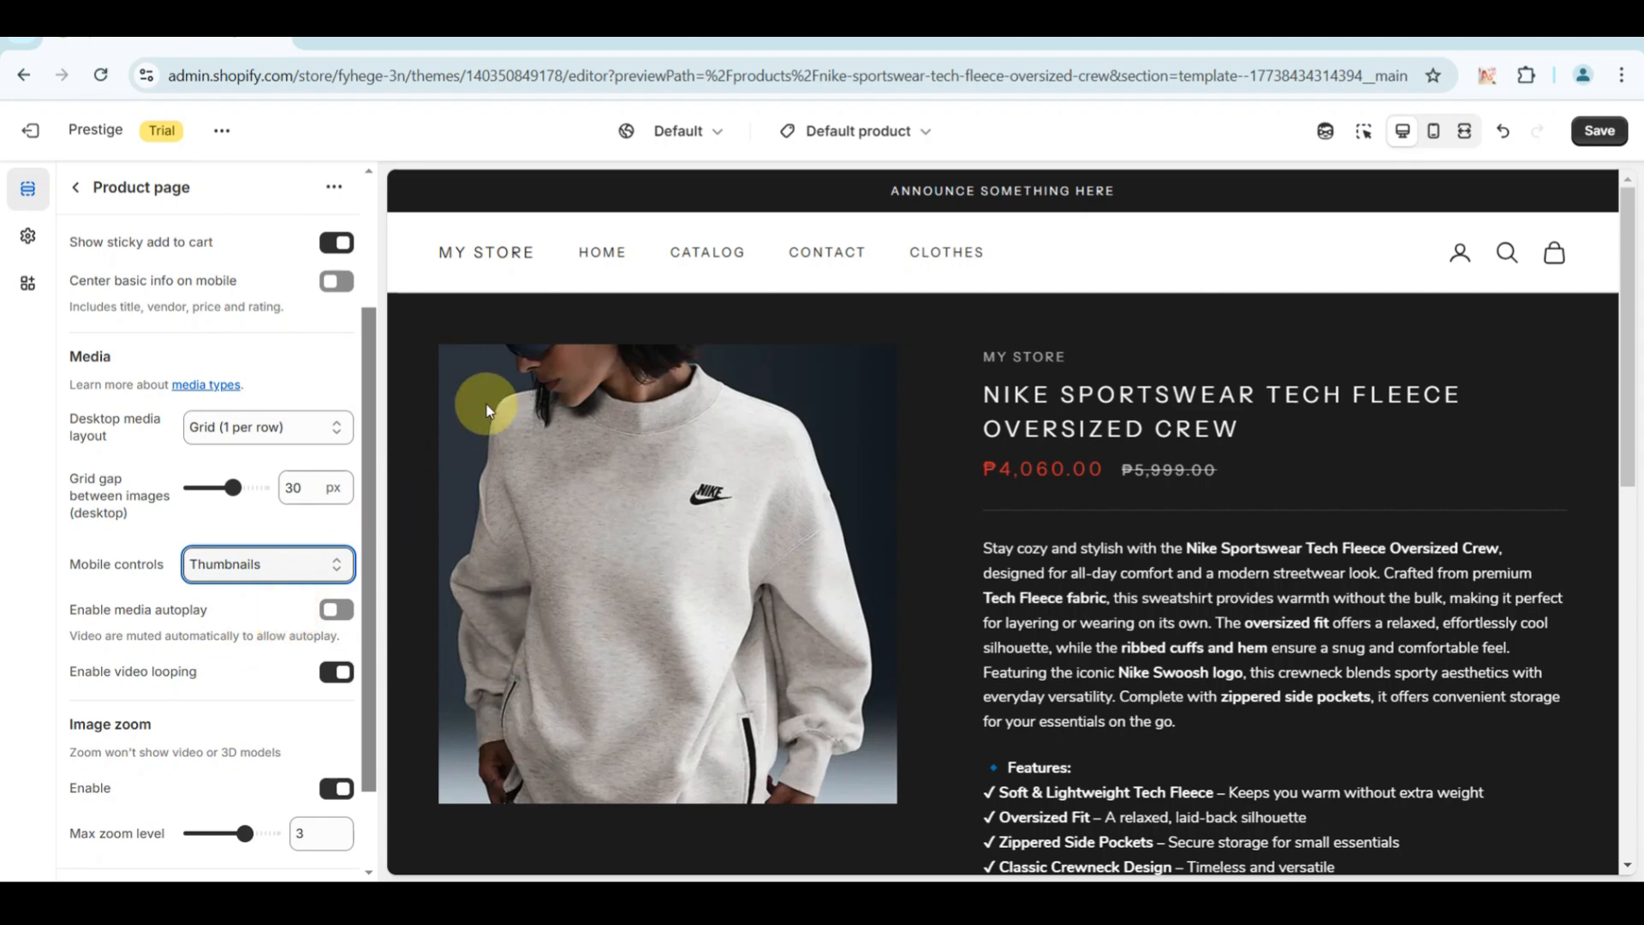
scroll(197, 601, down, 1)
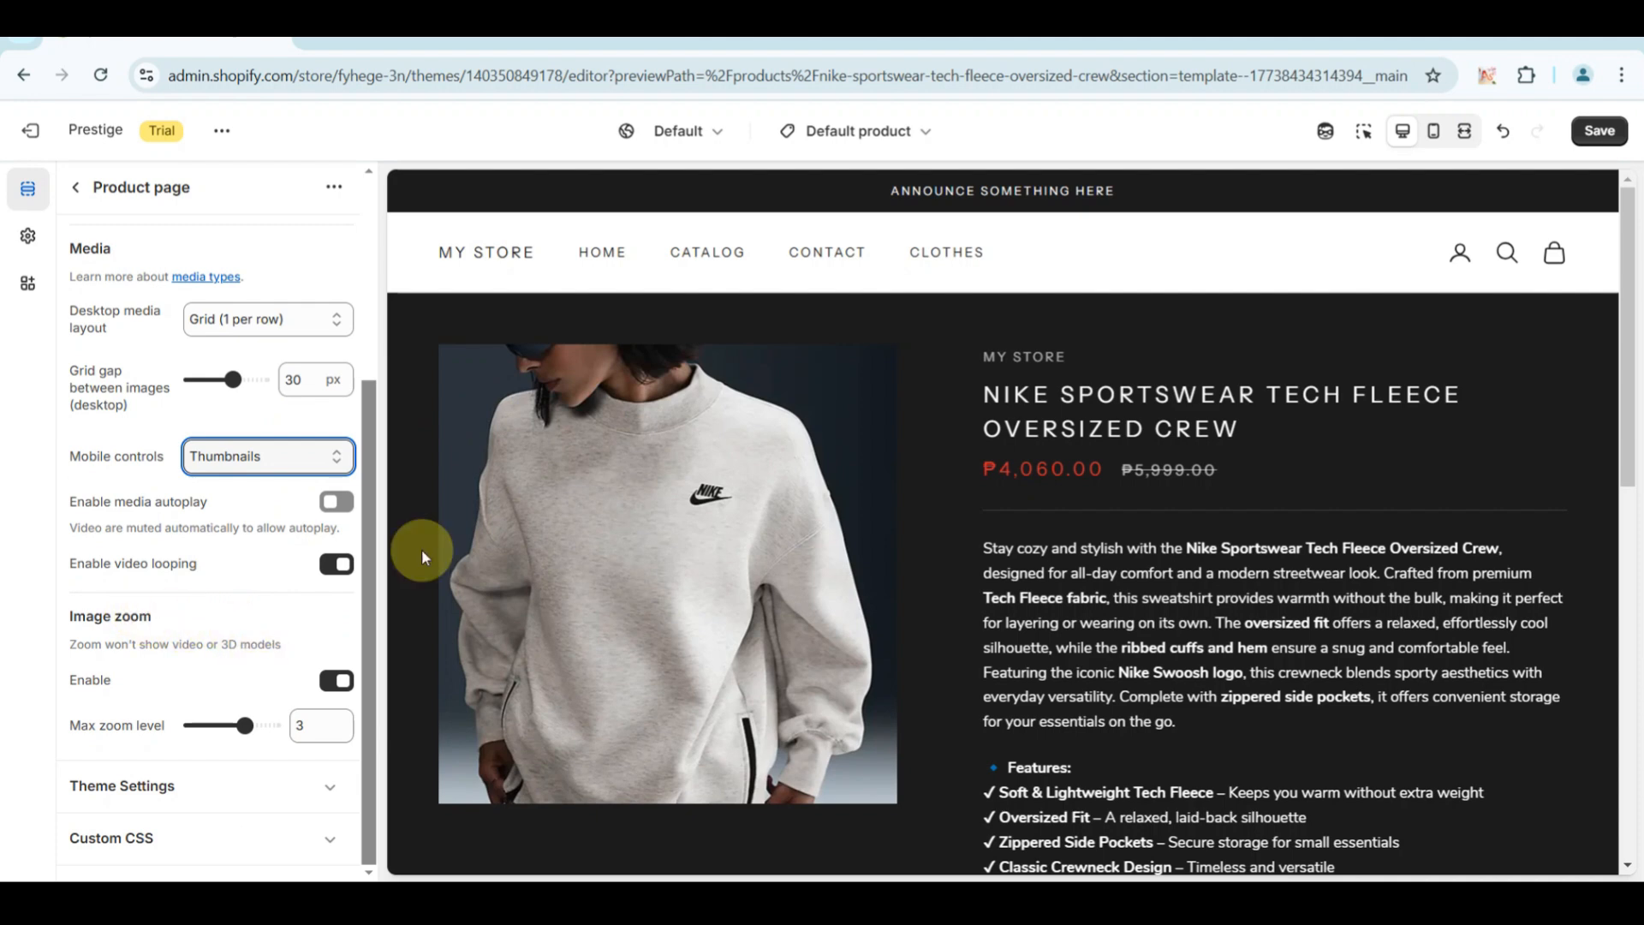
scroll(589, 526, down, 1)
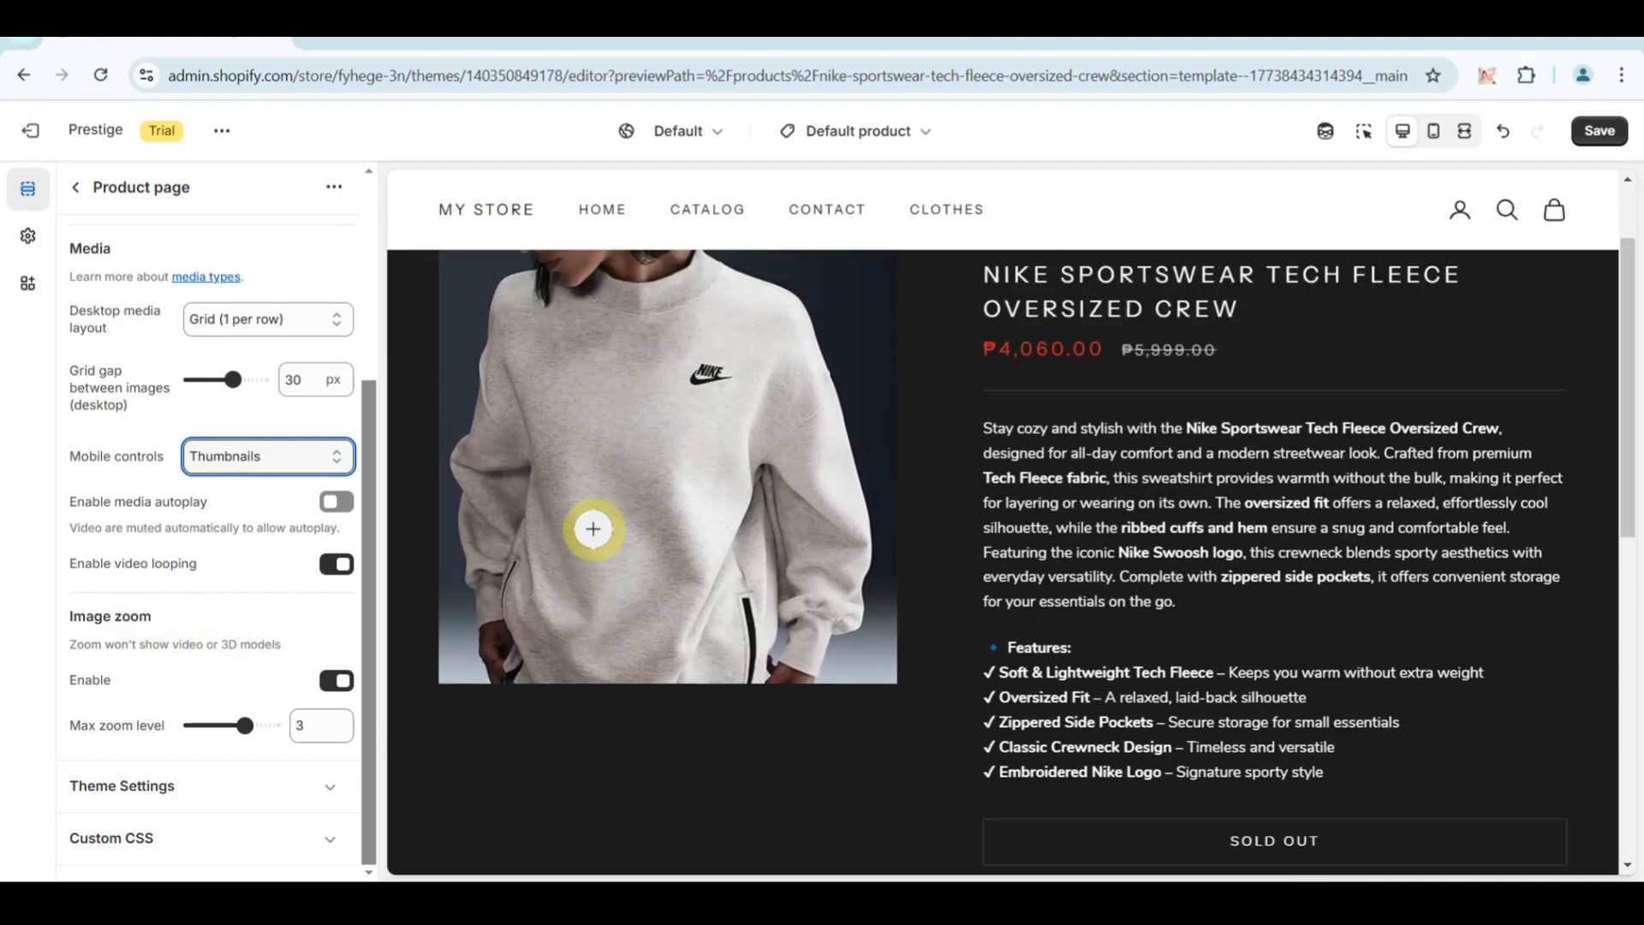
scroll(593, 528, up, 1)
scroll(593, 528, down, 1)
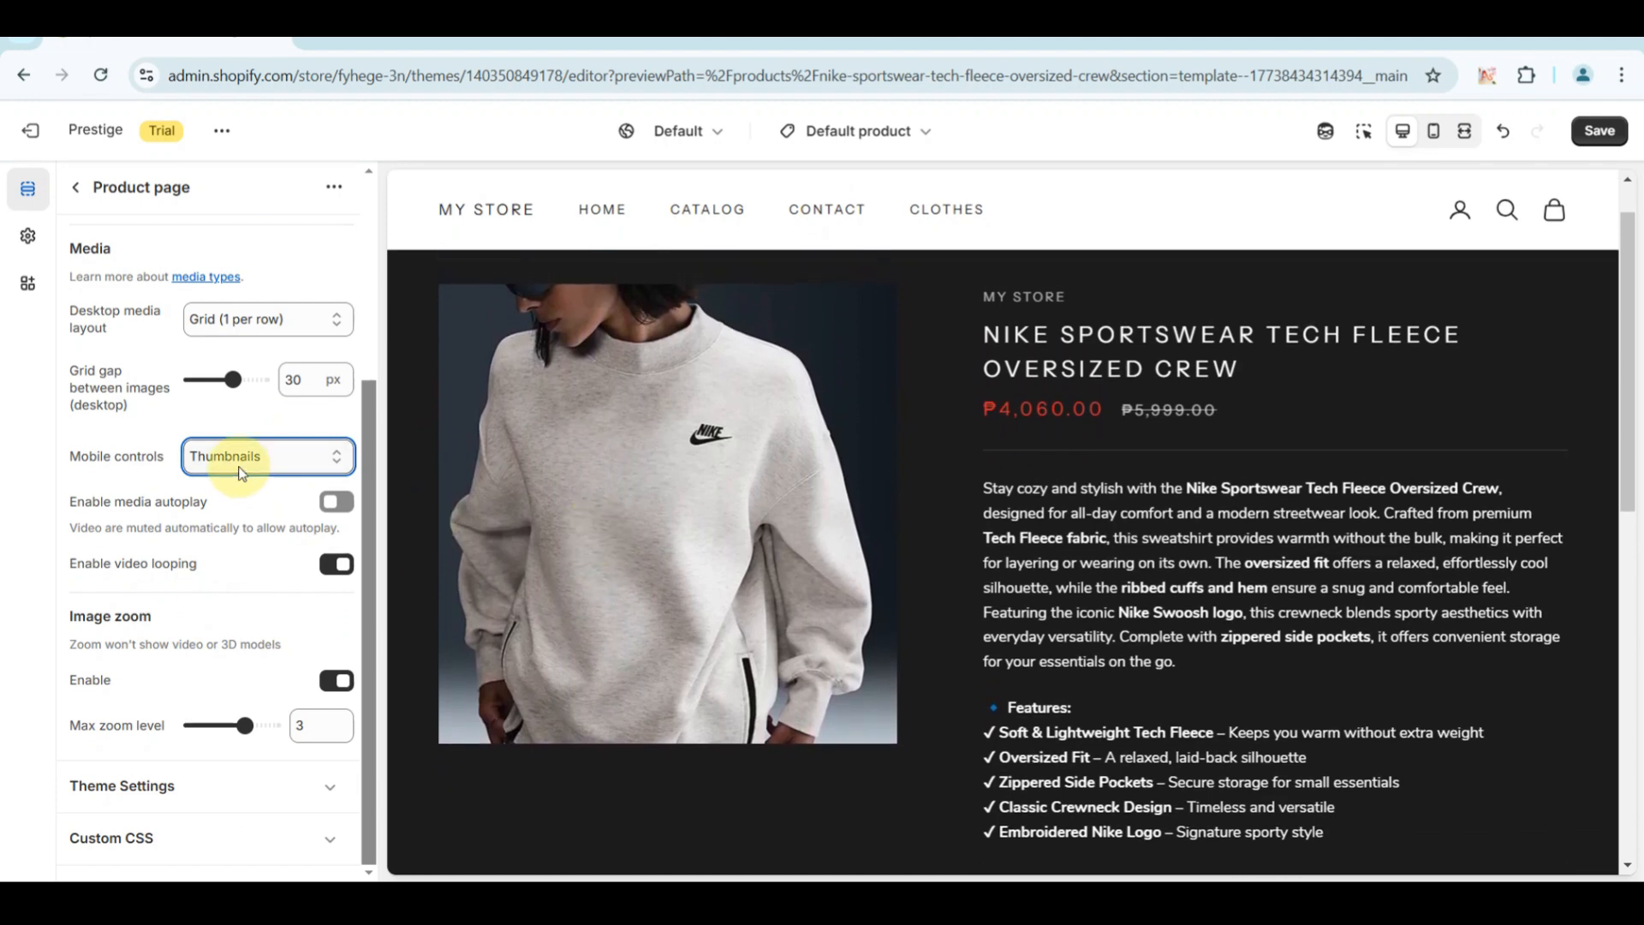
Set the Product page section's color scheme to Scheme 1.
scroll(244, 477, up, 3)
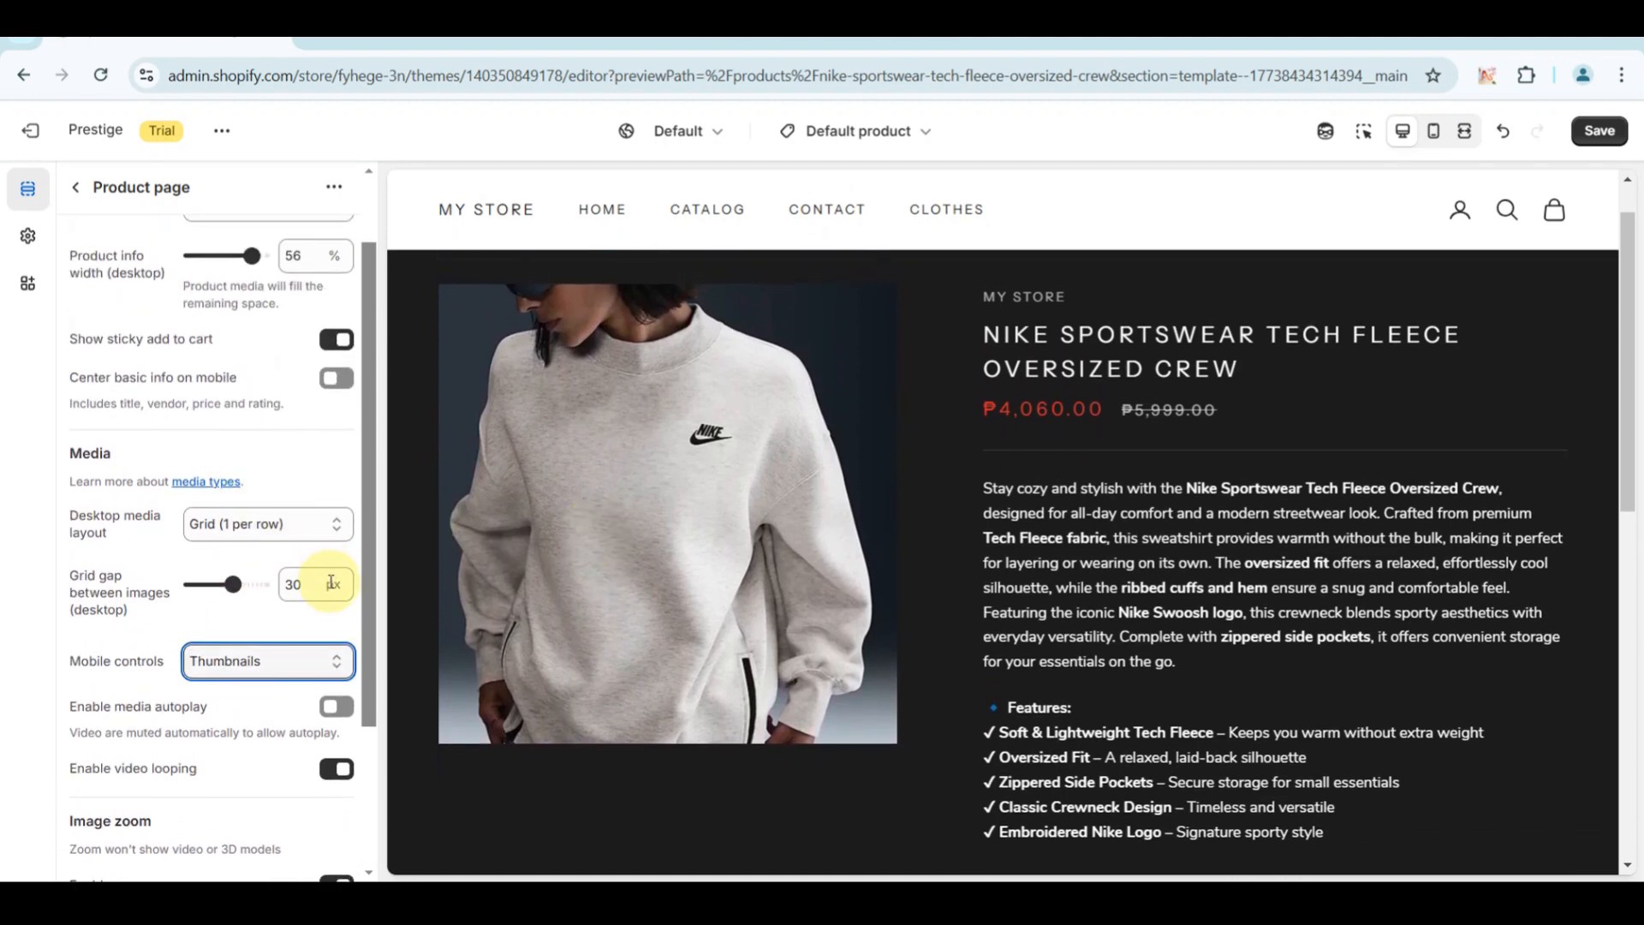
click(322, 581)
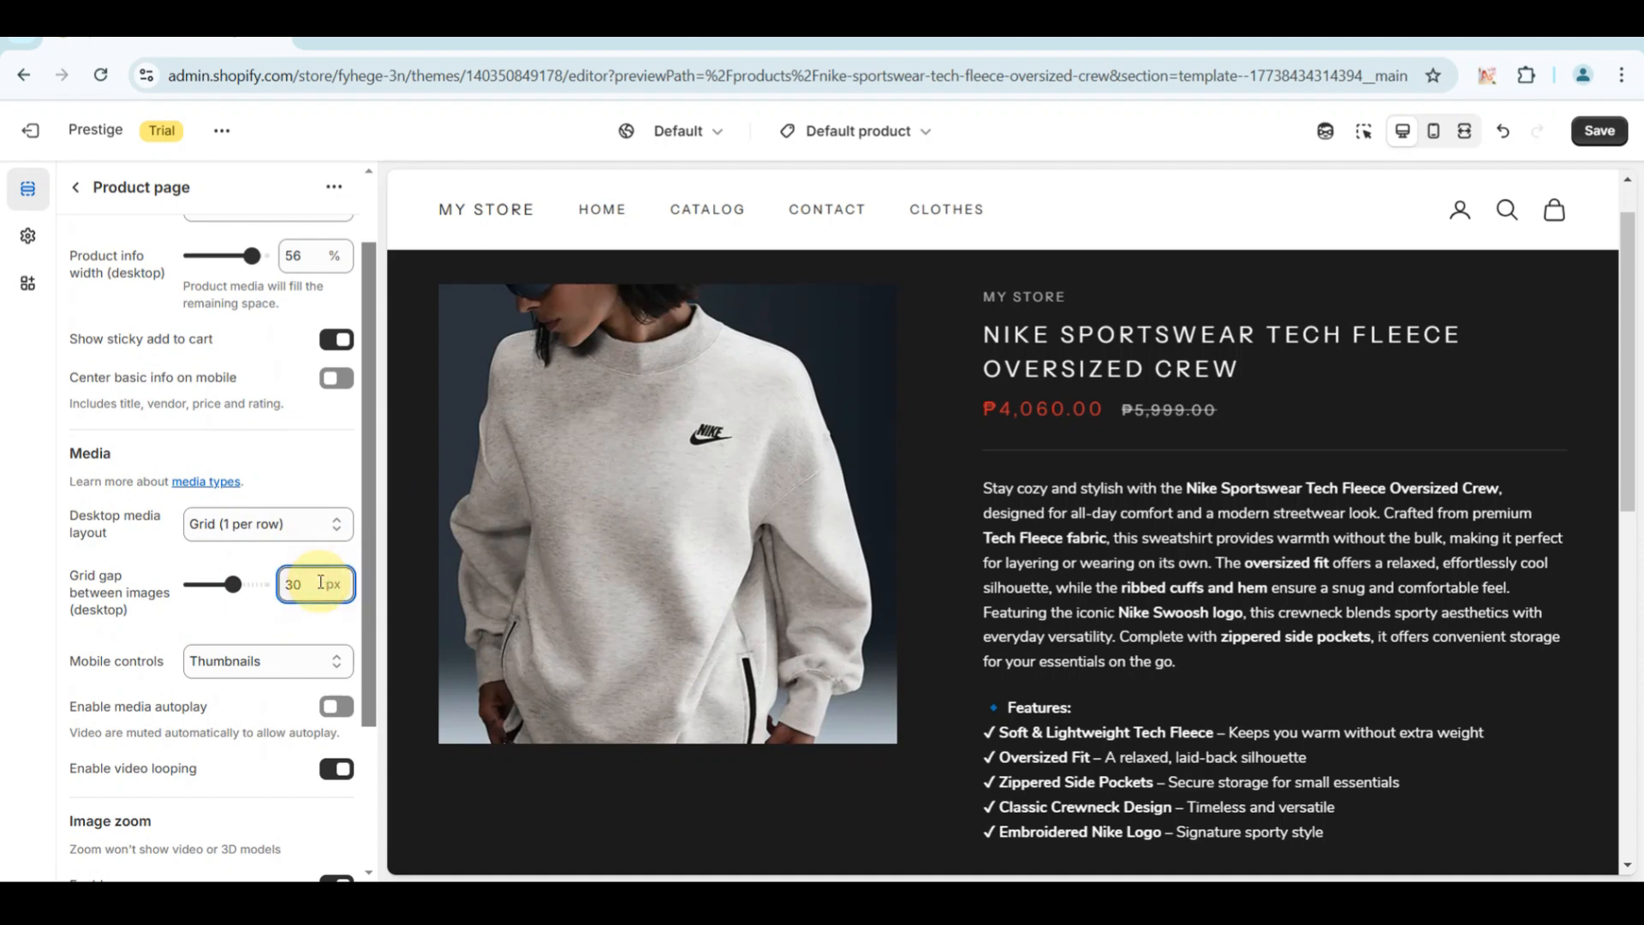
click(470, 561)
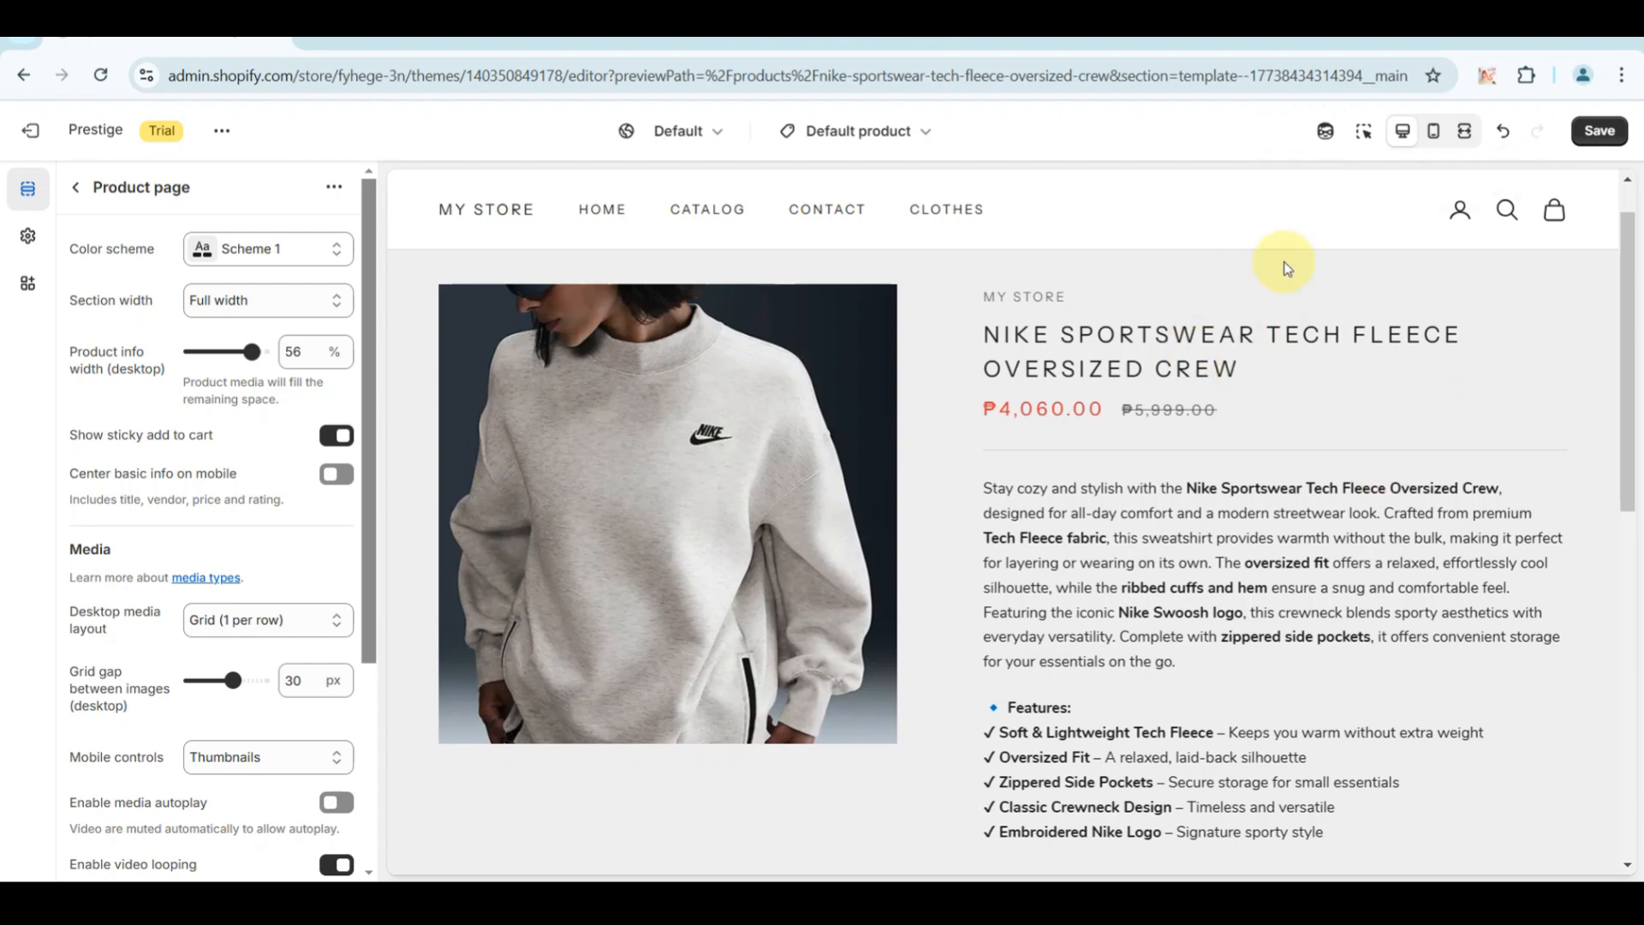
Examine the product page preview from the product details down to the newsletter and footer area.
scroll(1064, 458, down, 6)
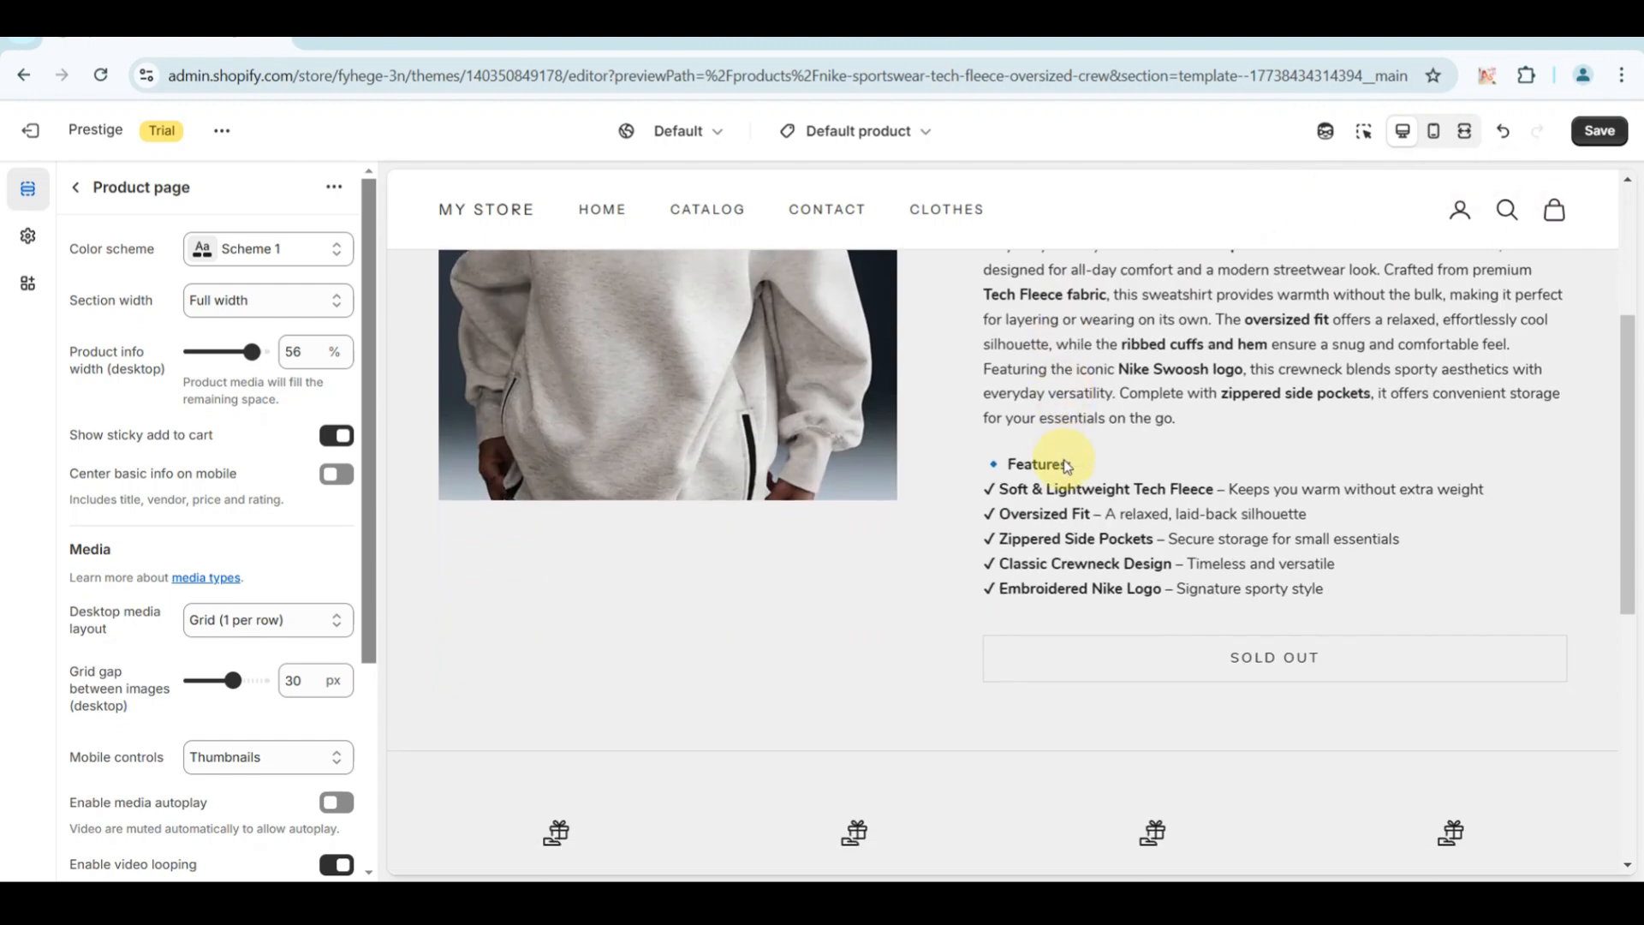
scroll(1064, 459, up, 3)
scroll(1064, 462, down, 3)
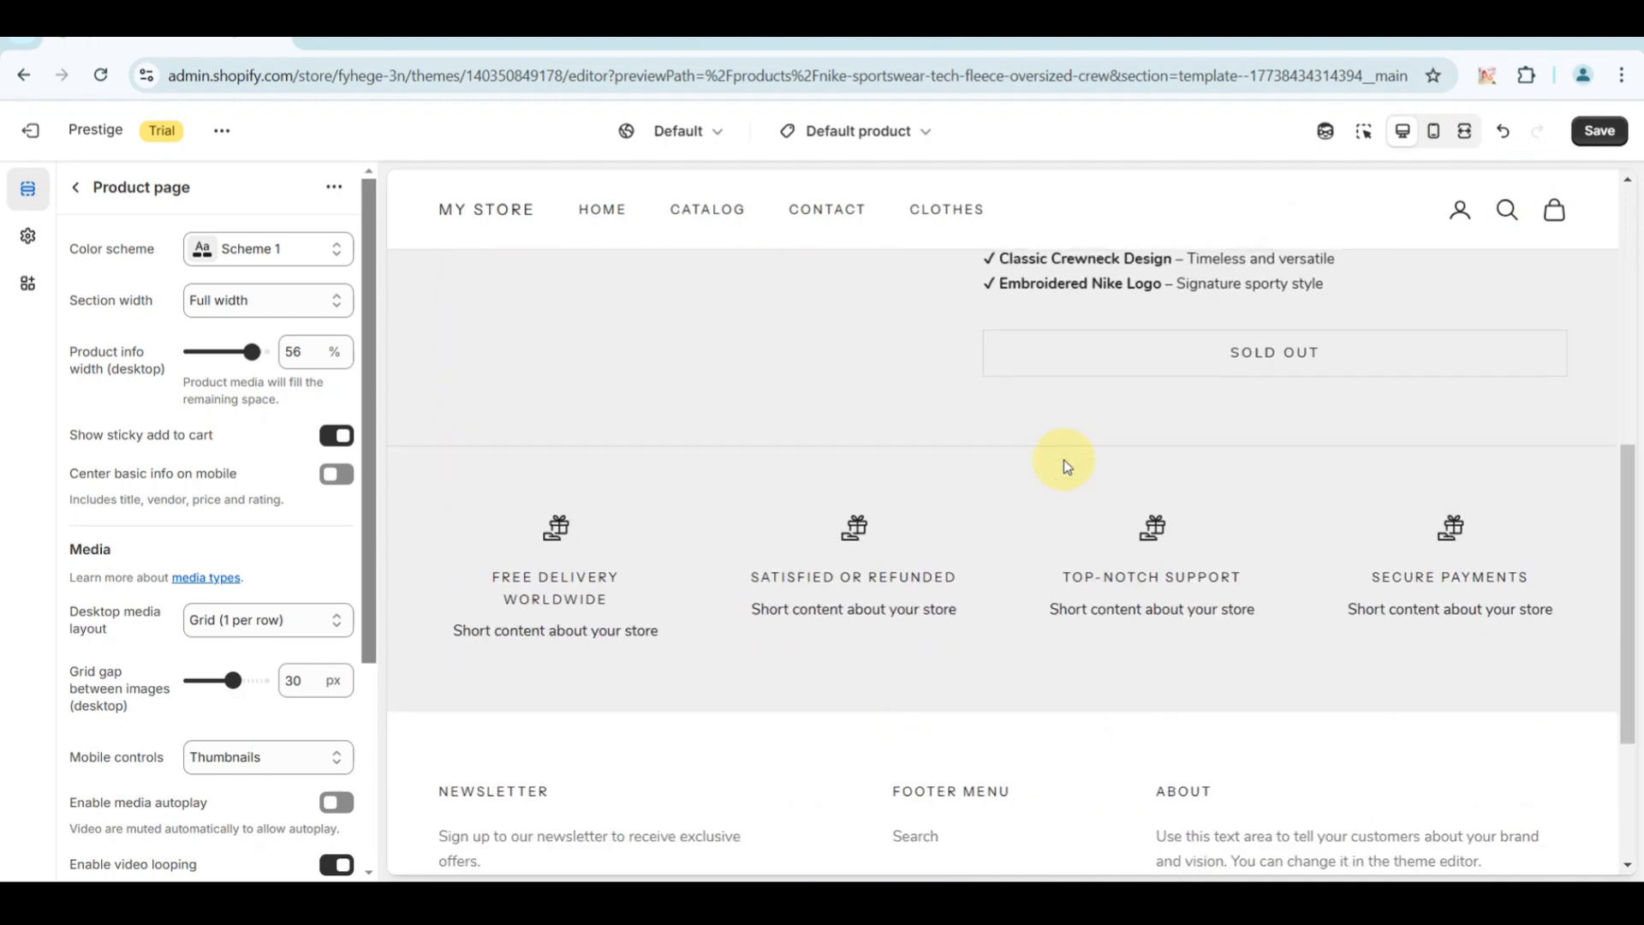
scroll(791, 489, down, 3)
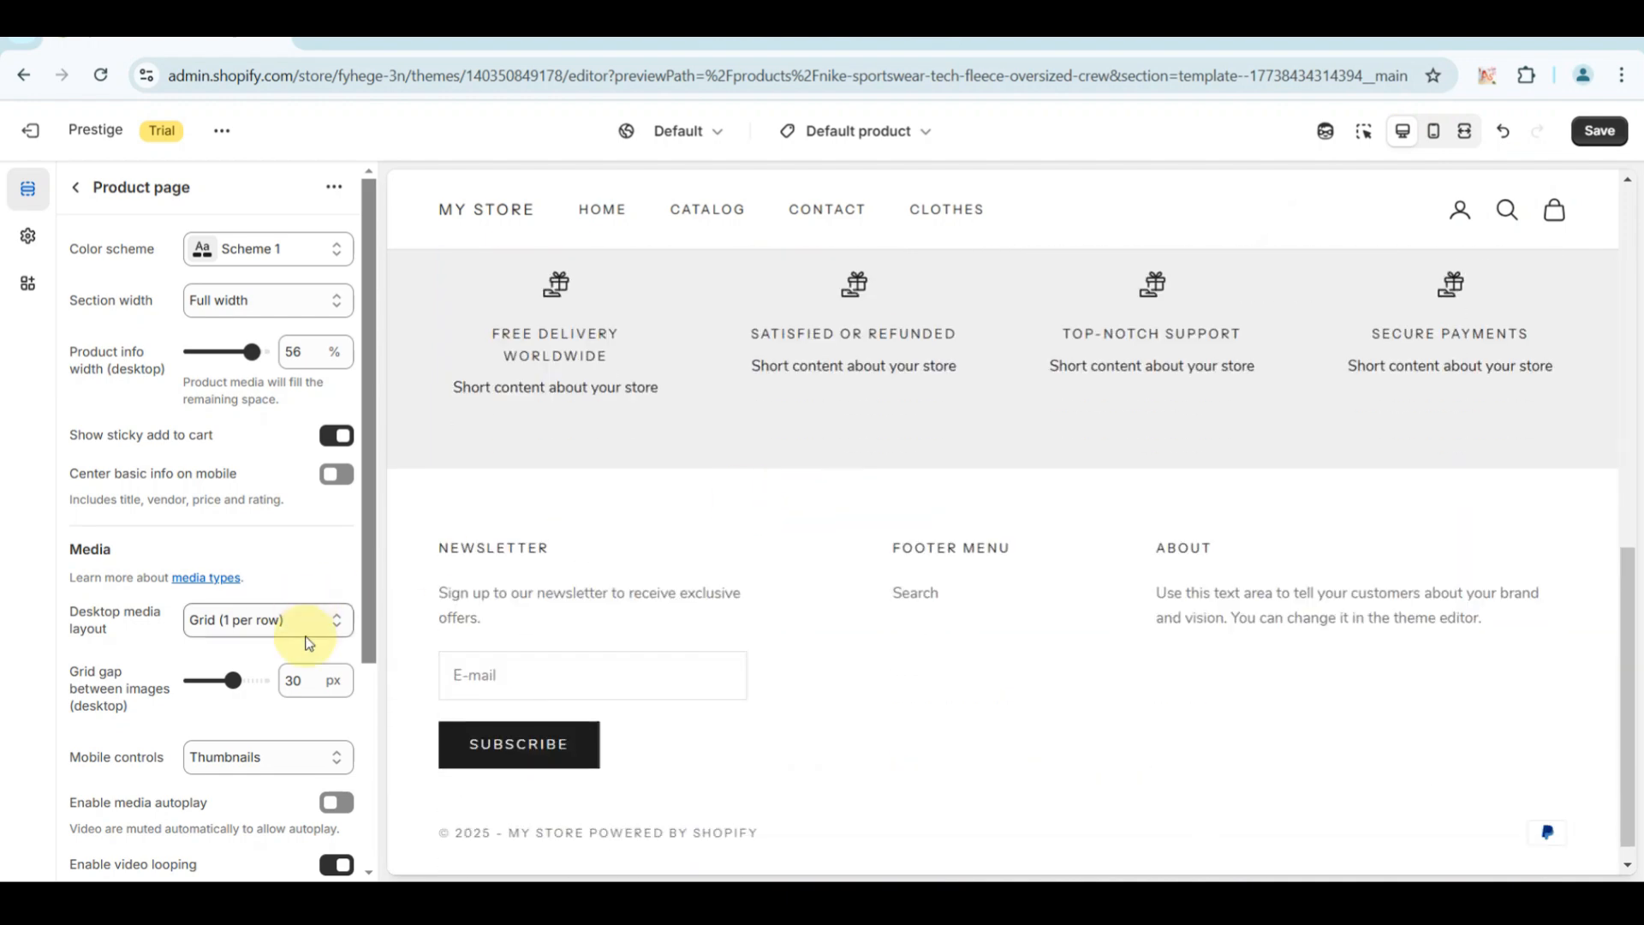
scroll(309, 633, down, 3)
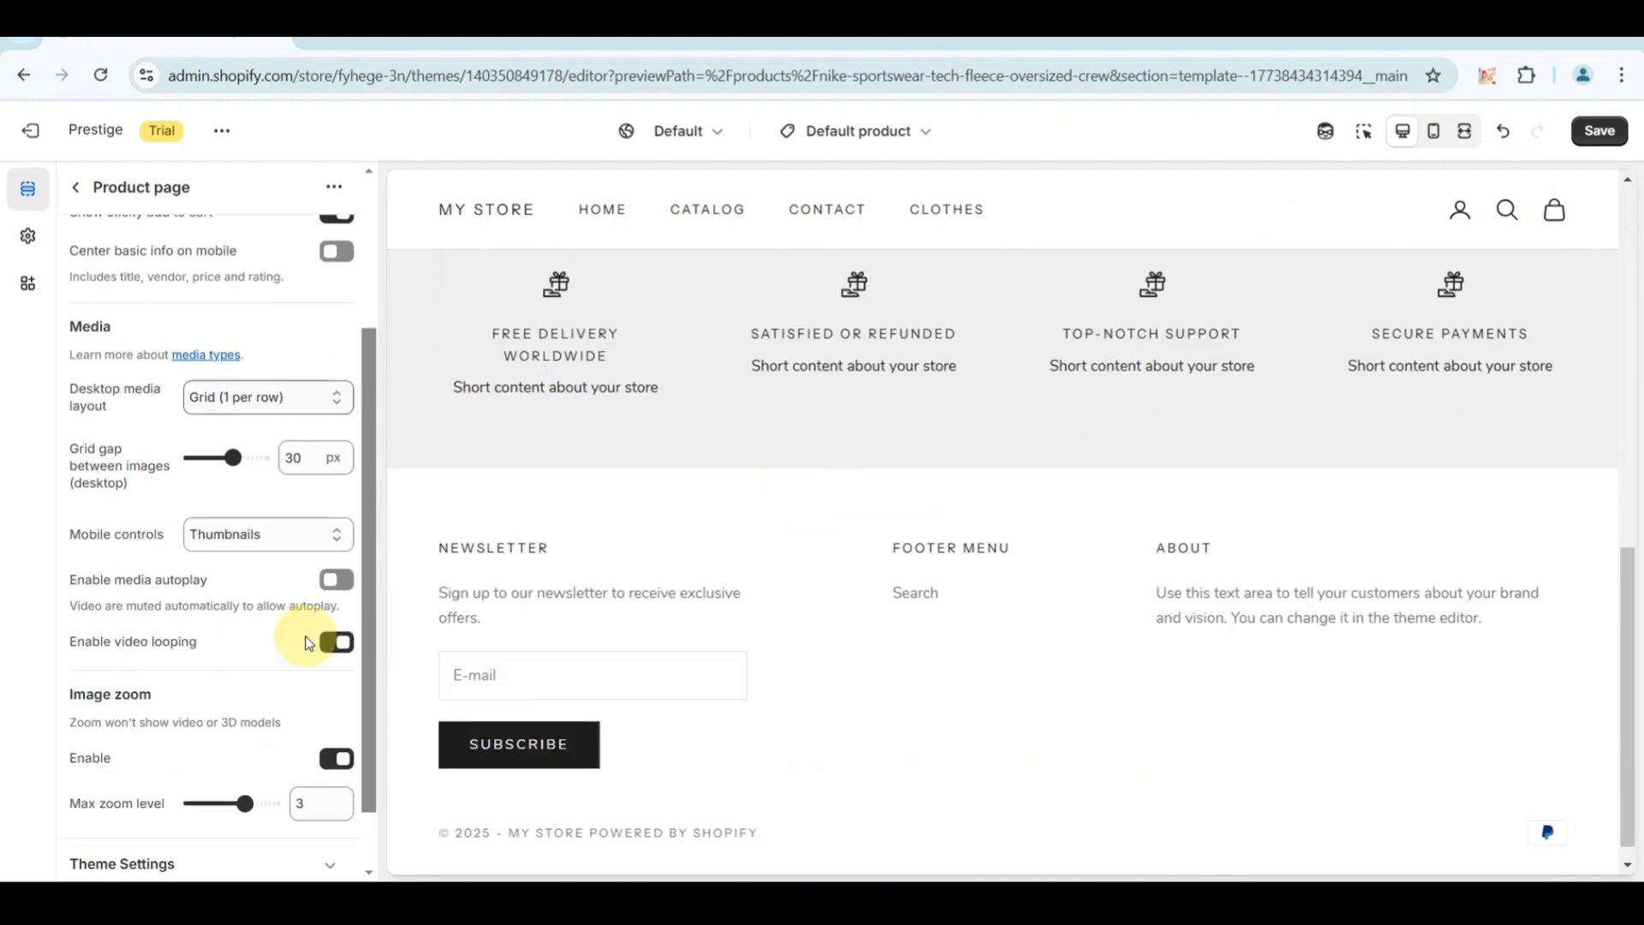
click(534, 682)
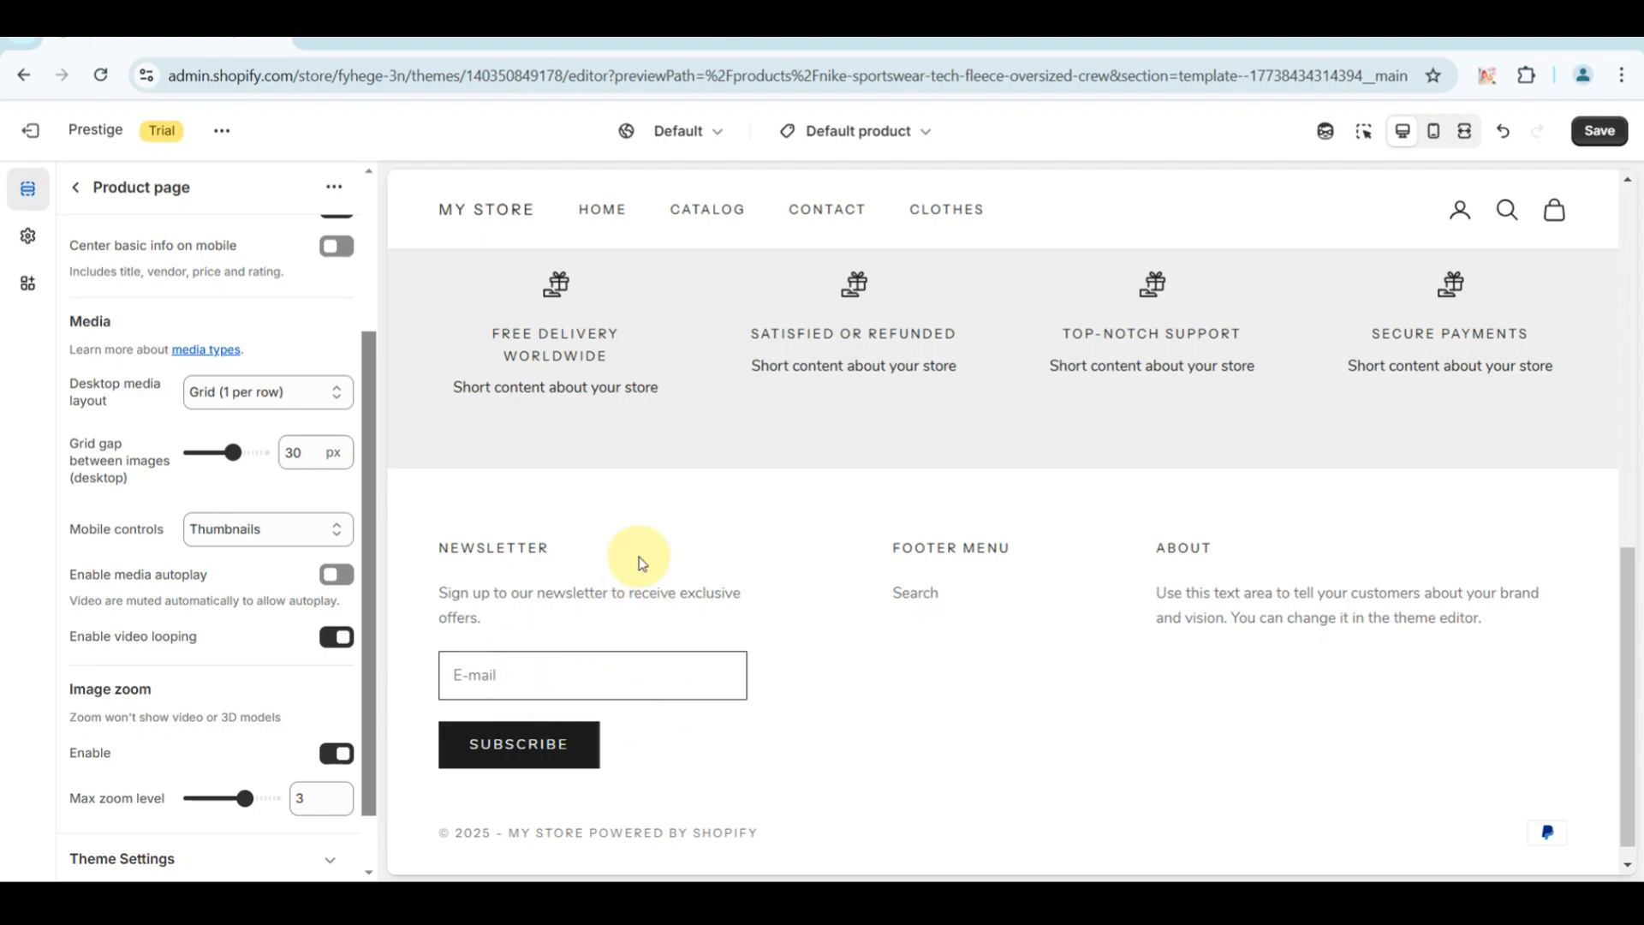
scroll(692, 591, down, 1)
scroll(689, 592, up, 10)
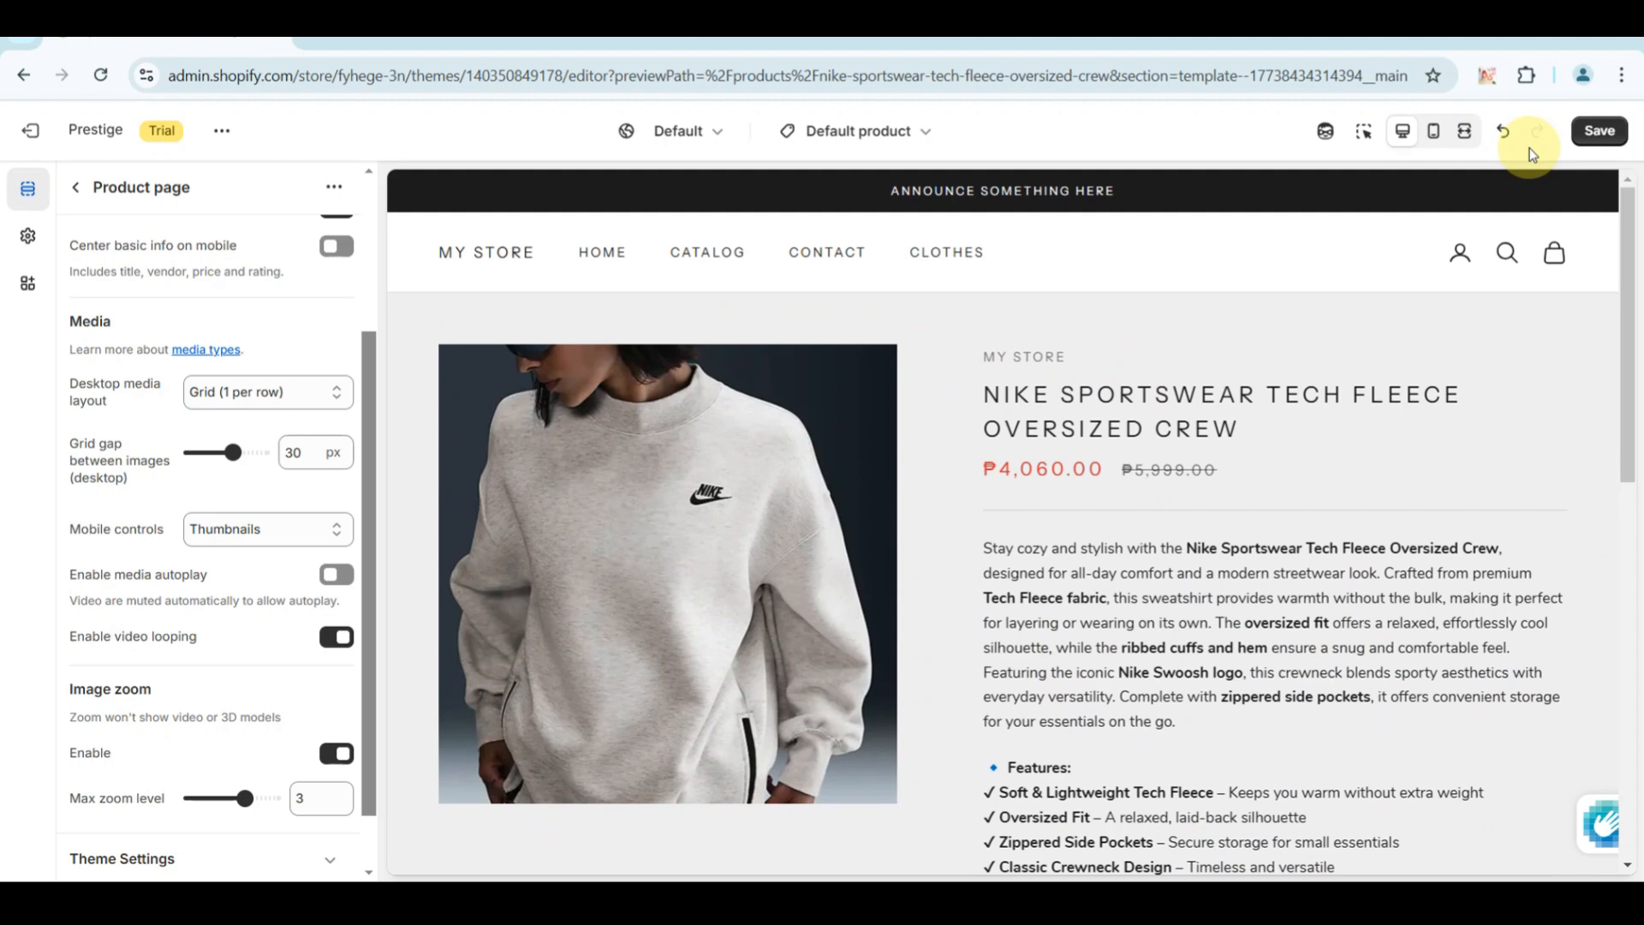
Save the theme changes and review the sweatshirt's product page in the fullscreen preview.
click(1596, 133)
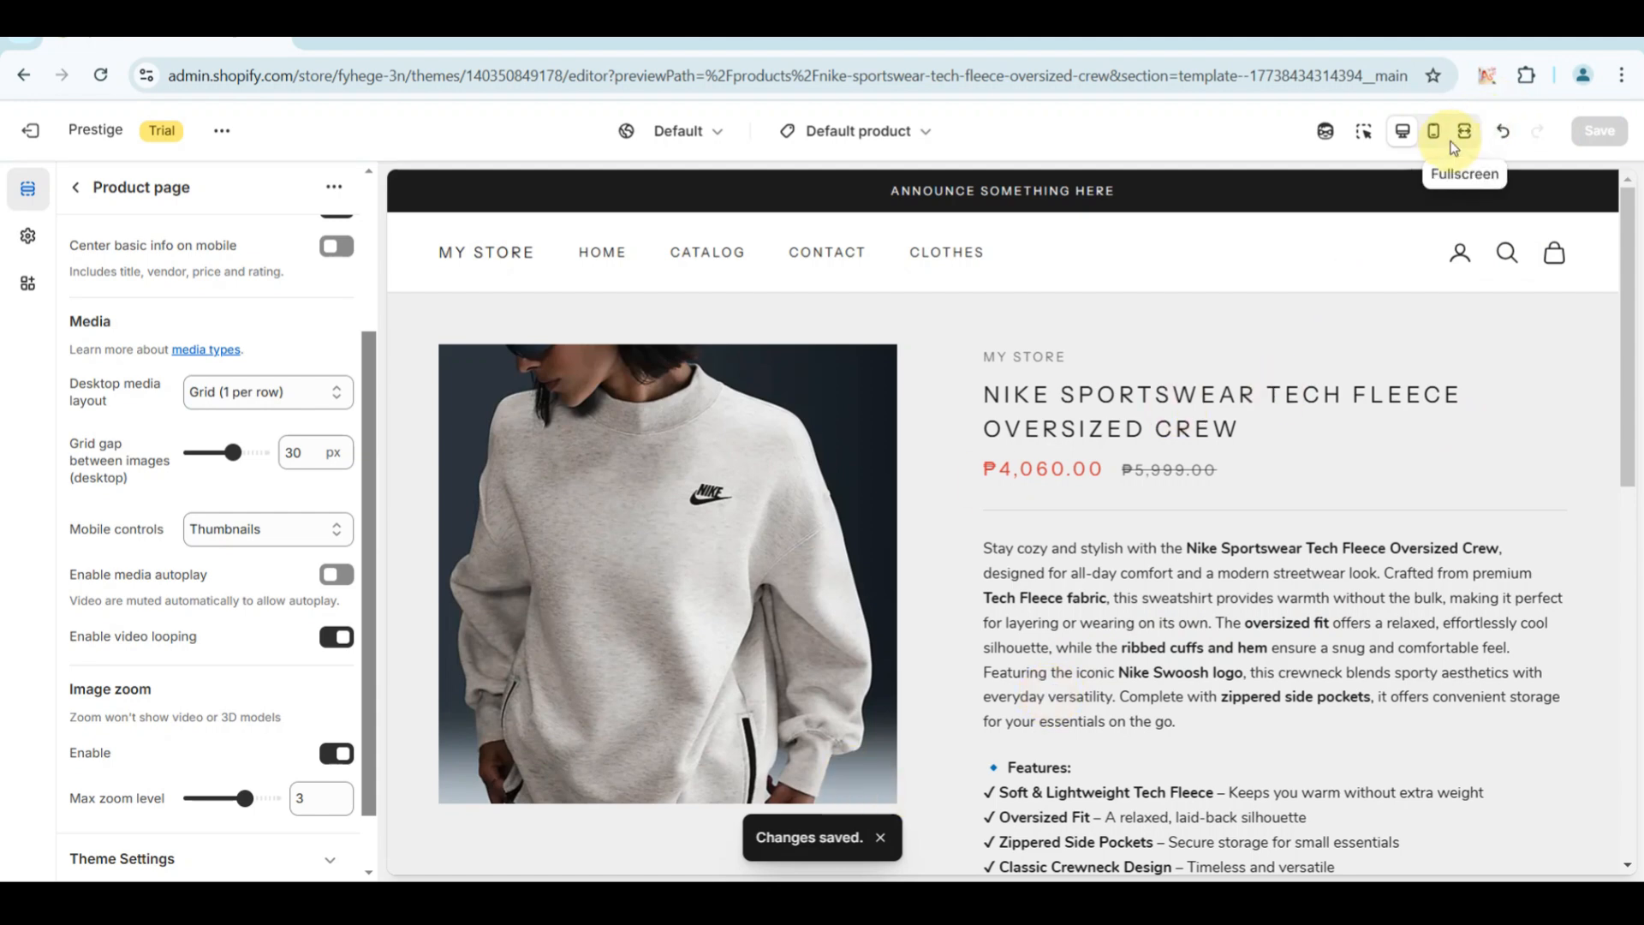
click(1458, 142)
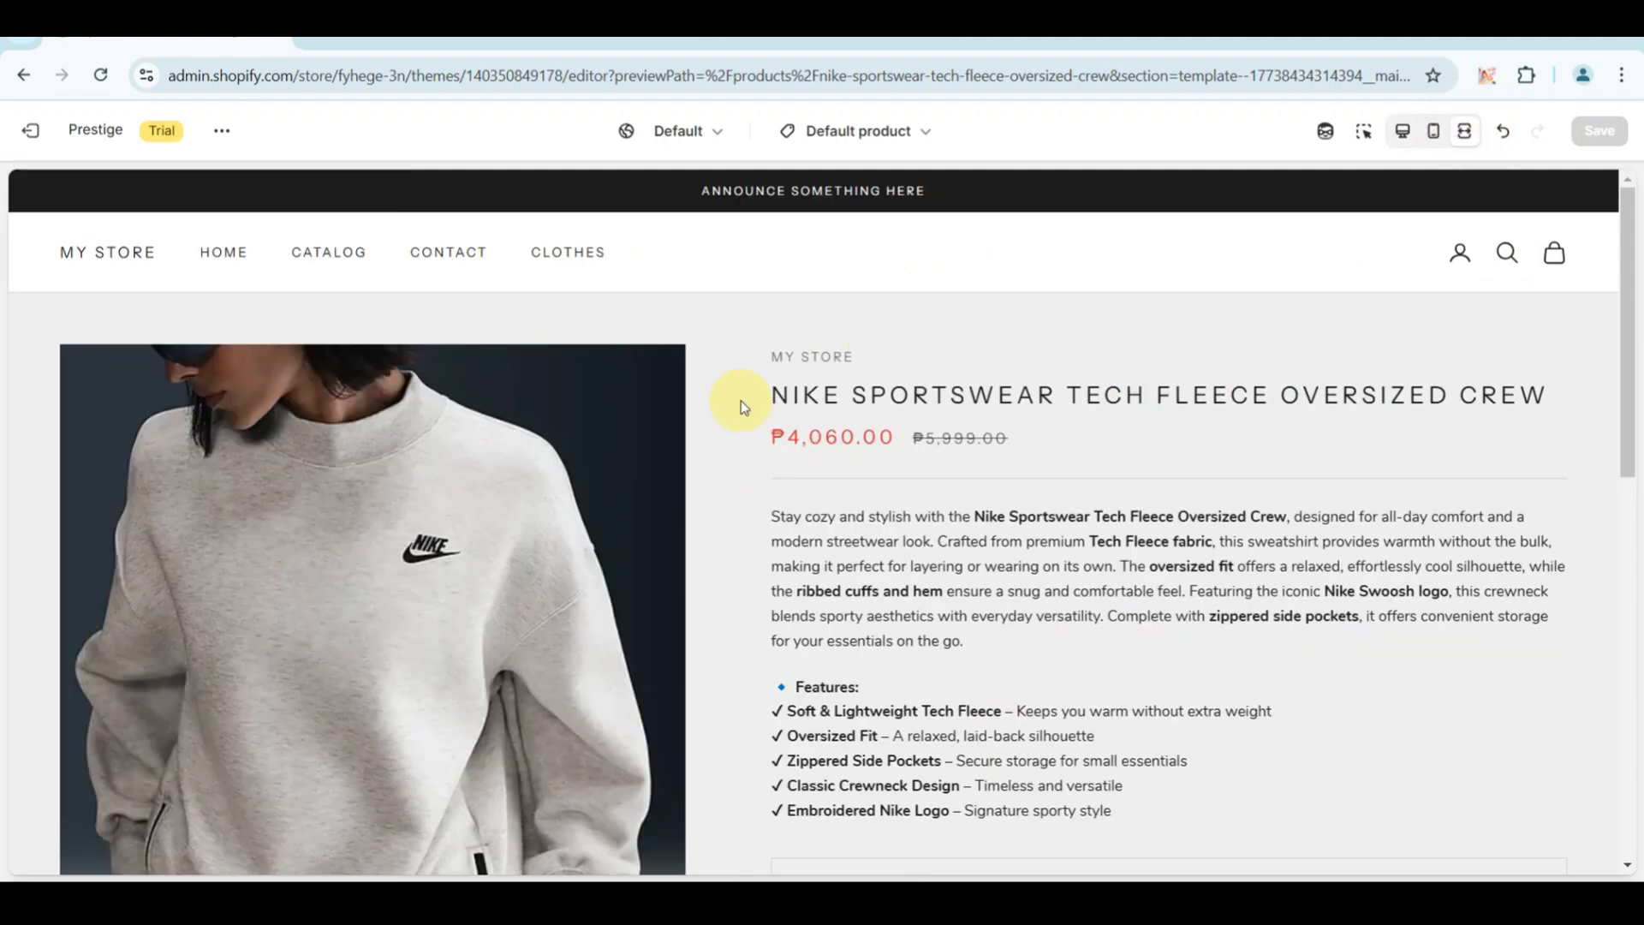
scroll(803, 518, down, 2)
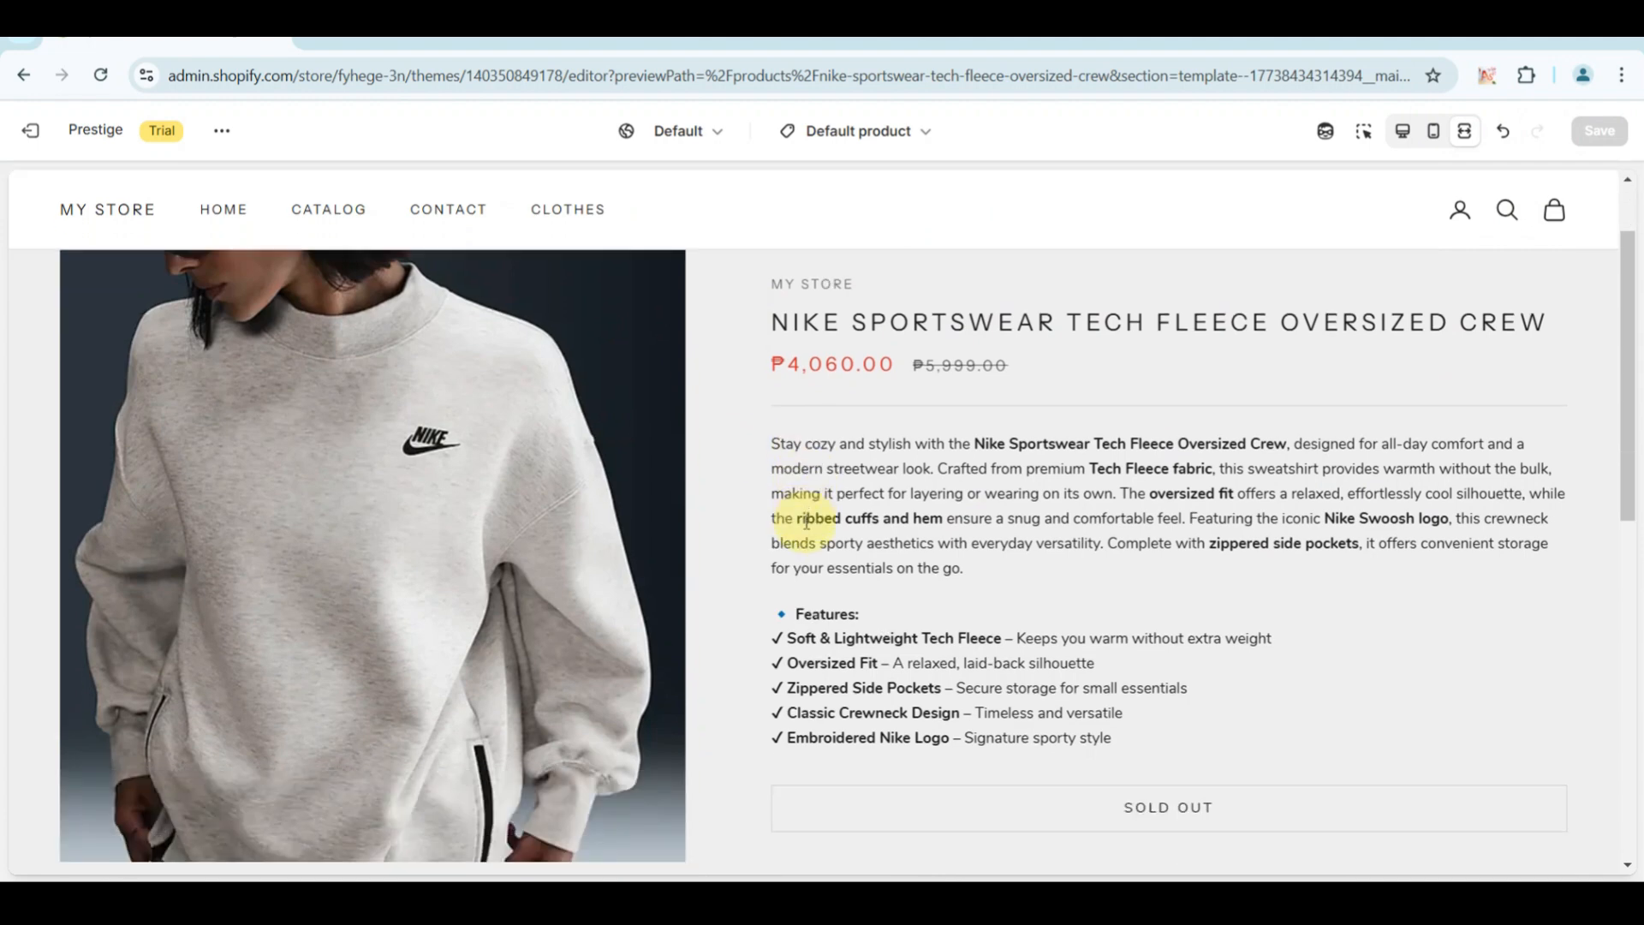
scroll(806, 522, down, 3)
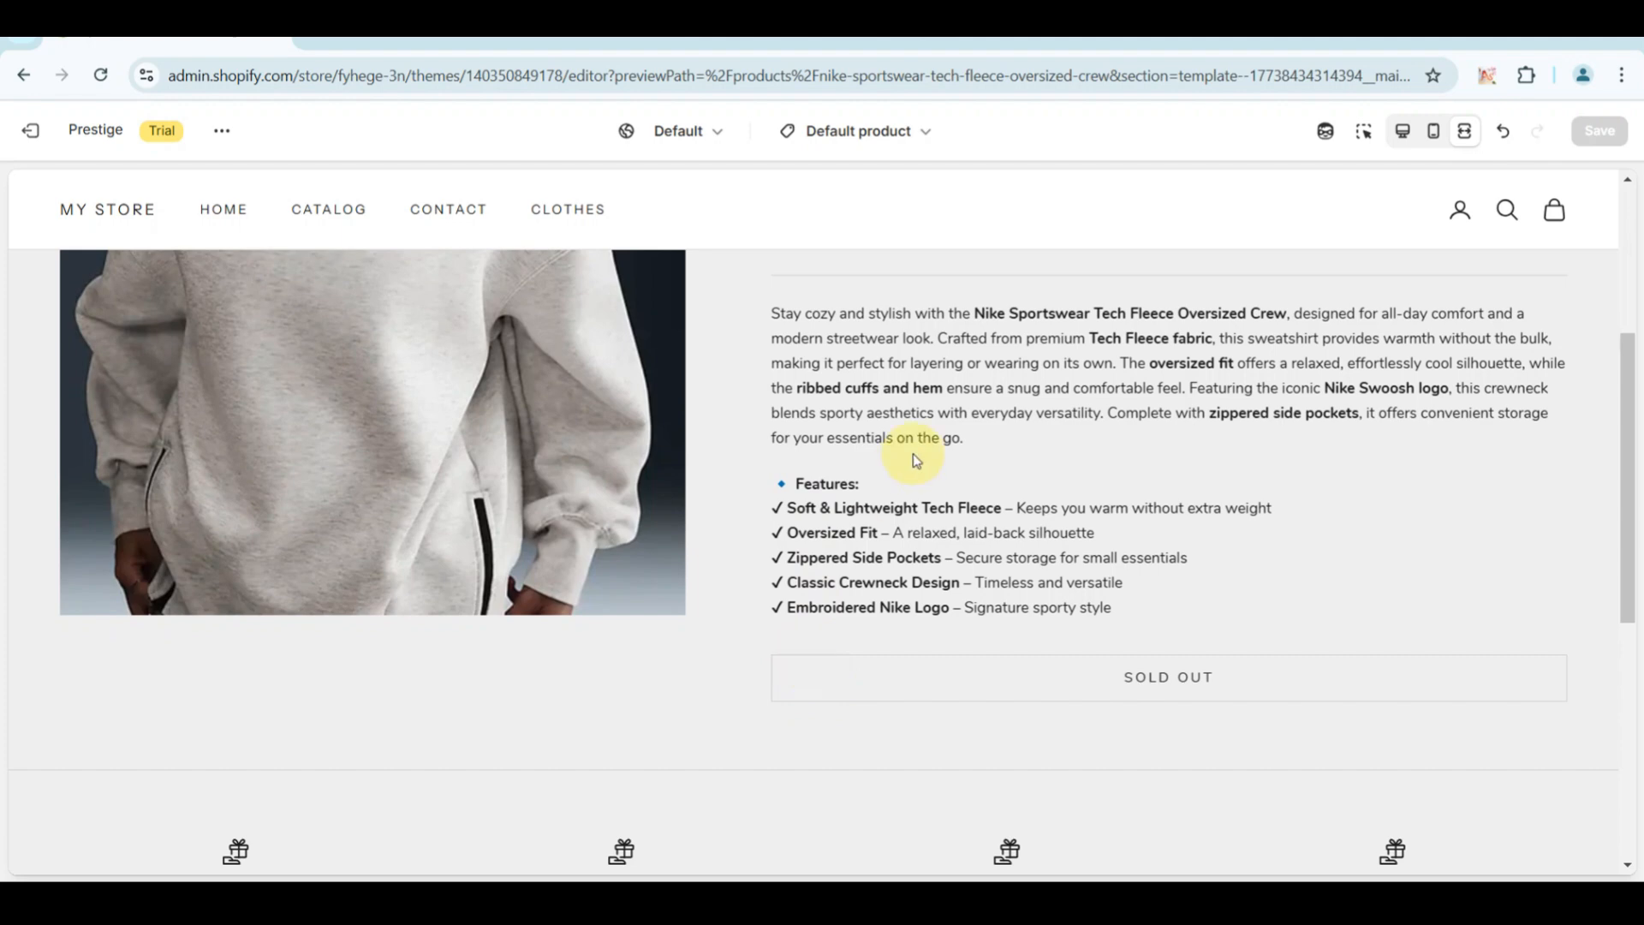
scroll(916, 460, up, 4)
scroll(914, 460, up, 1)
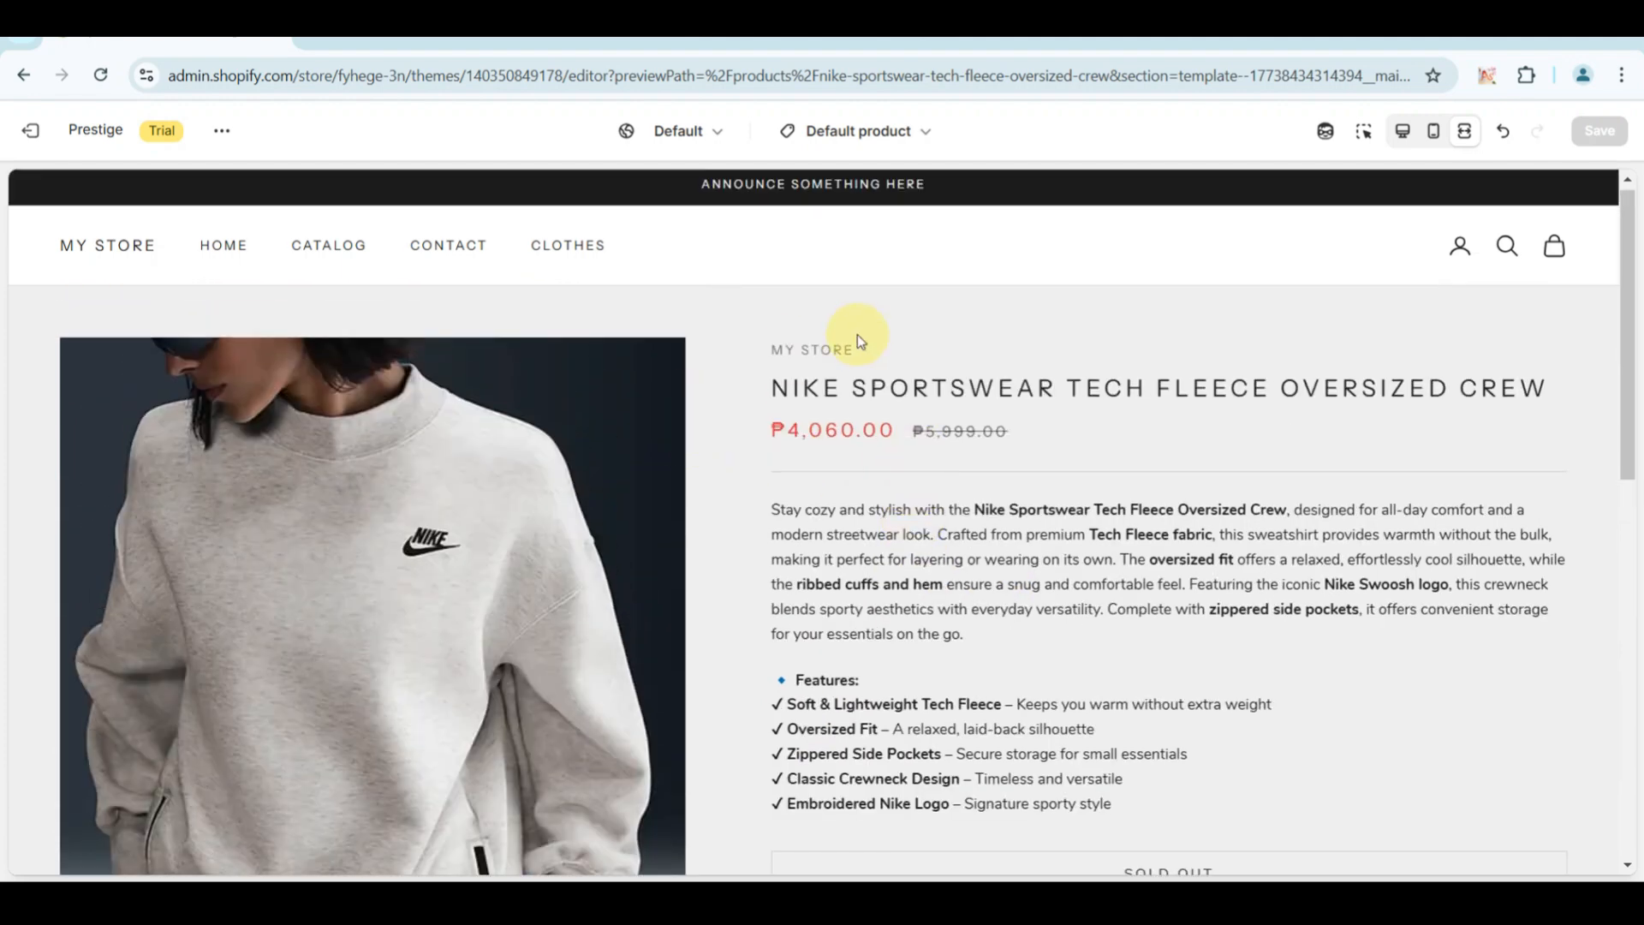